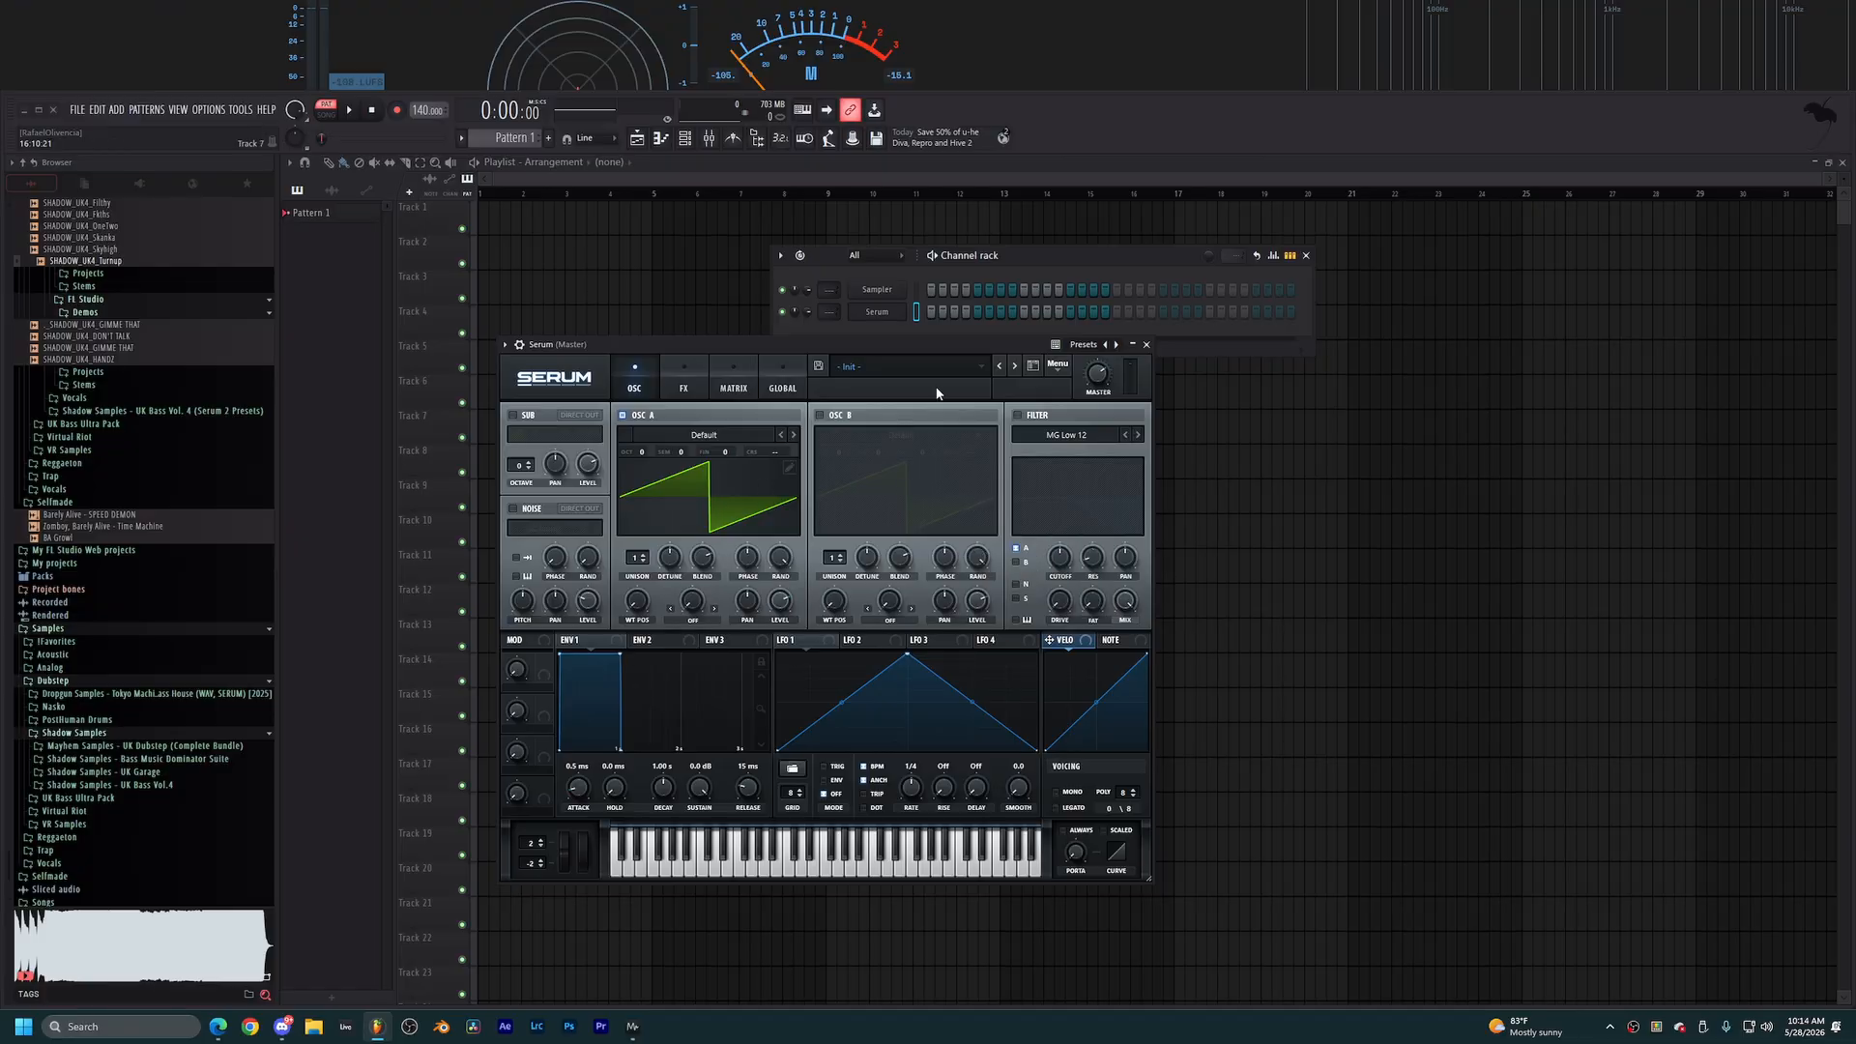
Load the Basic Shapes wavetable into oscillator A and move its wavetable position to the triangle shape.
left_click(644, 439)
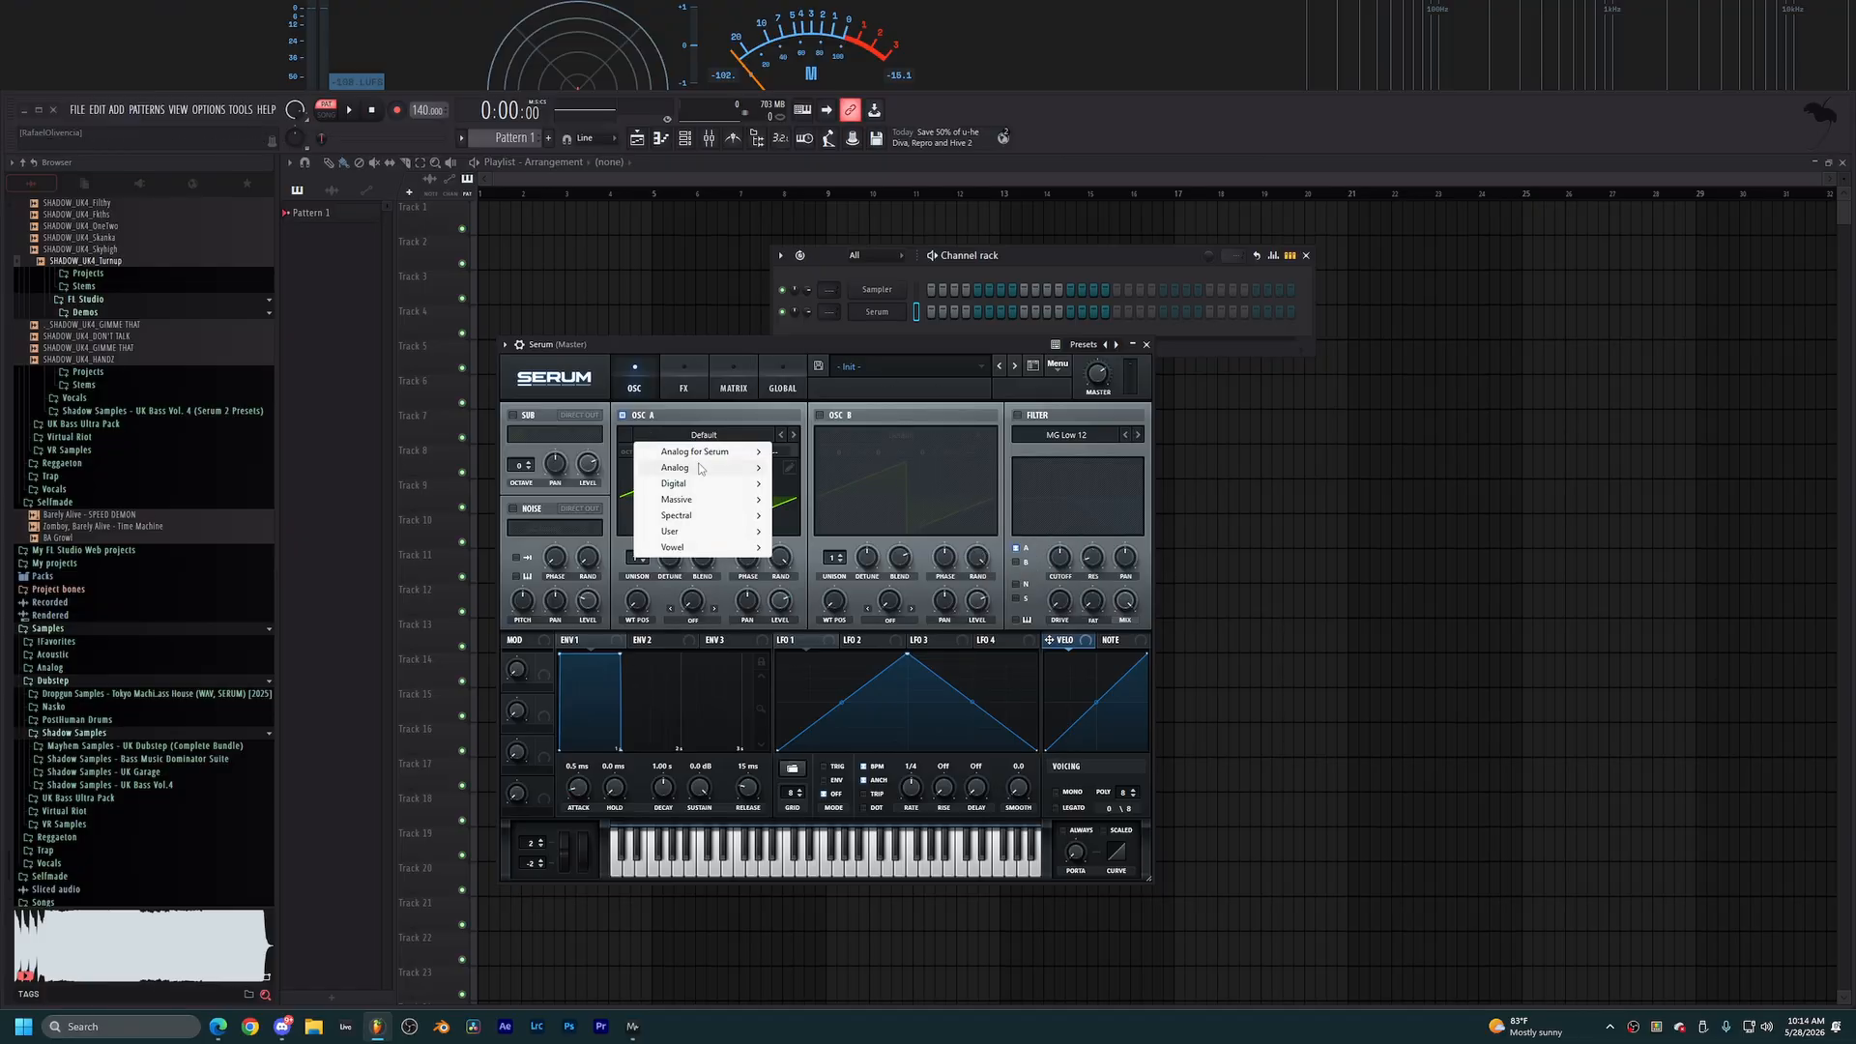
mouse_move(717, 472)
left_click(807, 535)
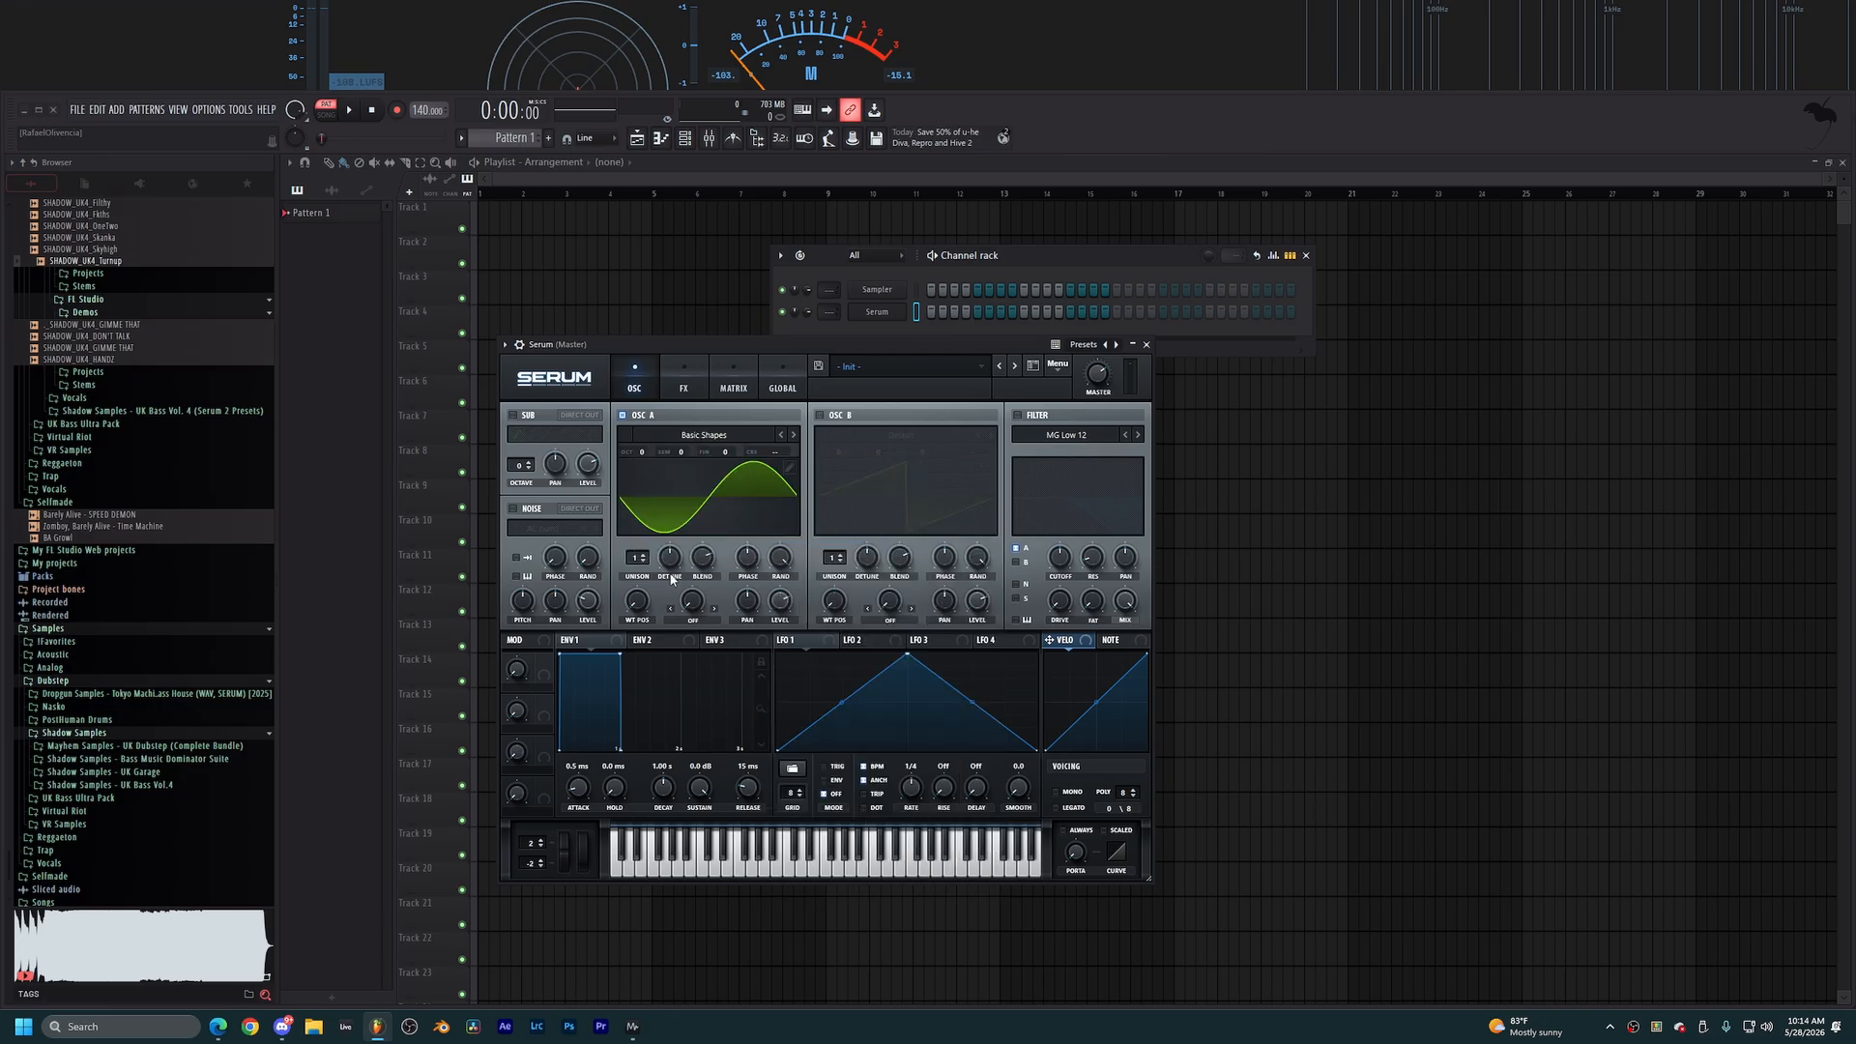
left_click_drag(637, 600, 657, 547)
Enable oscillator B and load the Basic Shapes wavetable into it.
left_click(820, 414)
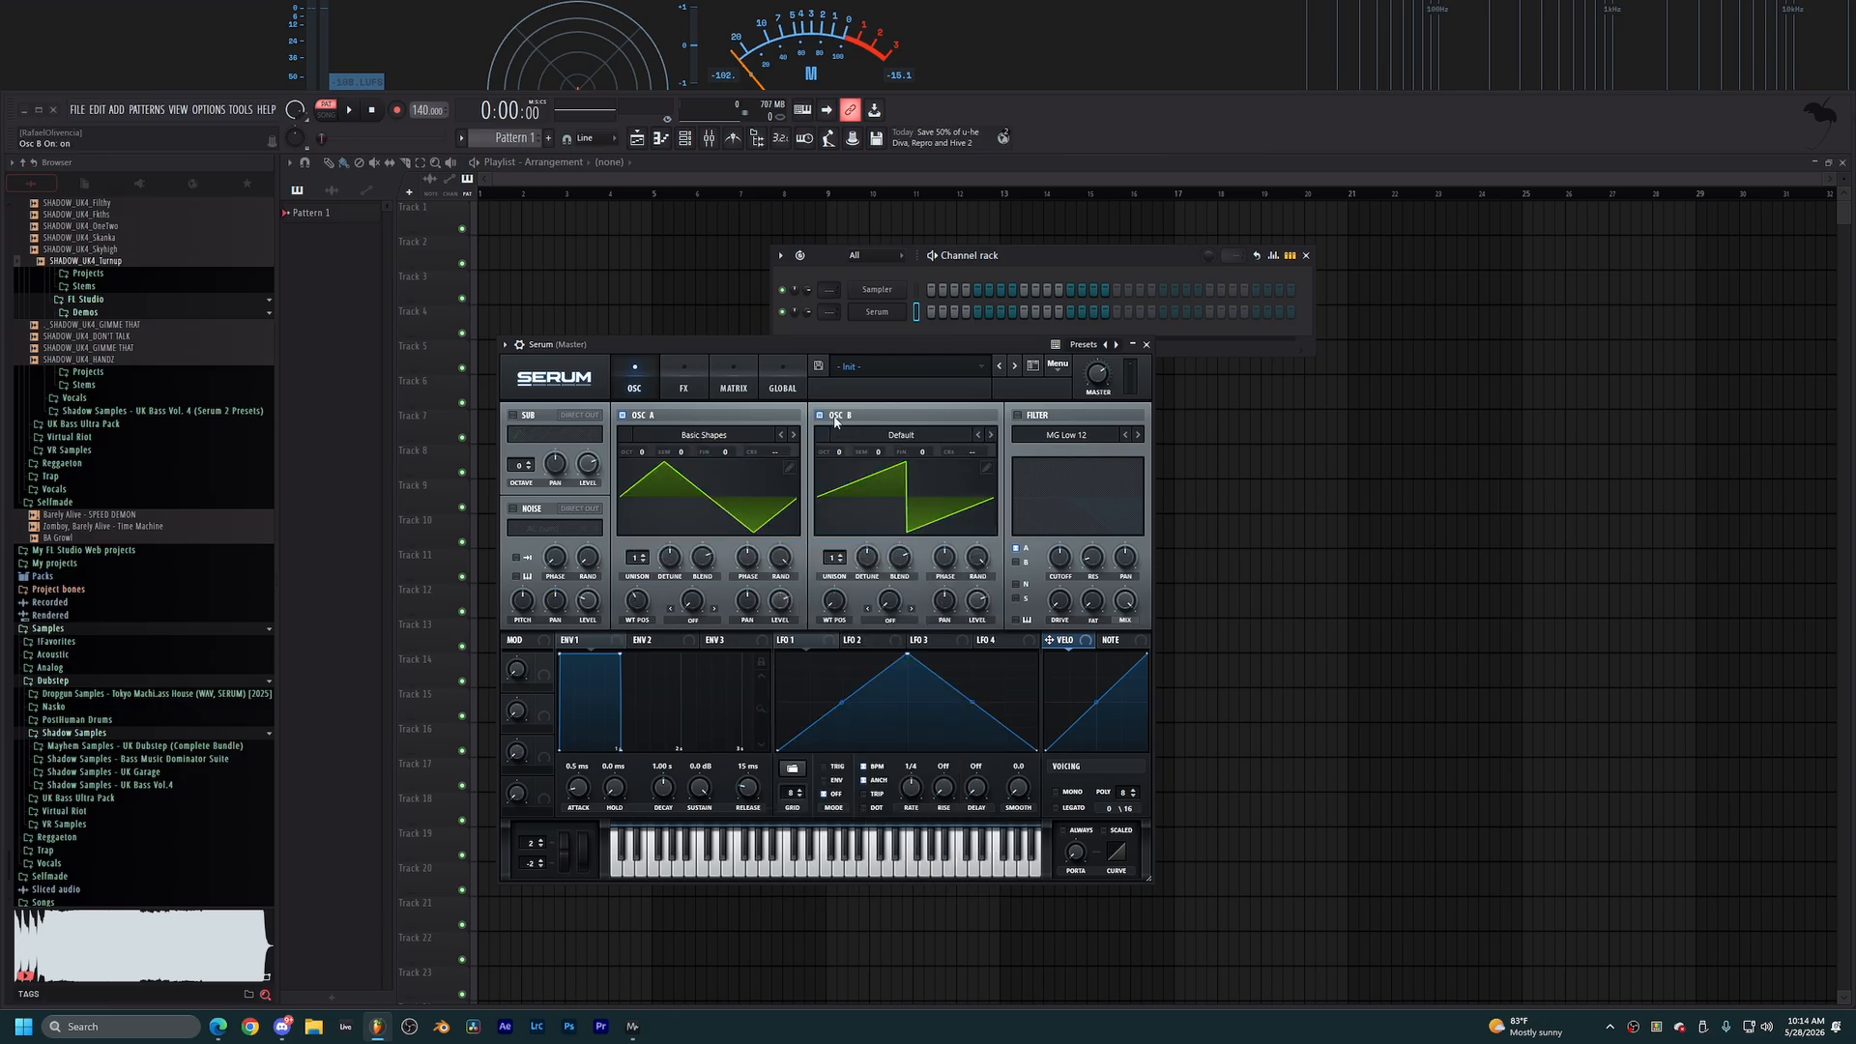
left_click(863, 437)
mouse_move(907, 472)
left_click(1019, 537)
Tune oscillator A to octave -2 and oscillator B to octave +2 with semitone +7.
left_click_drag(643, 455, 710, 492)
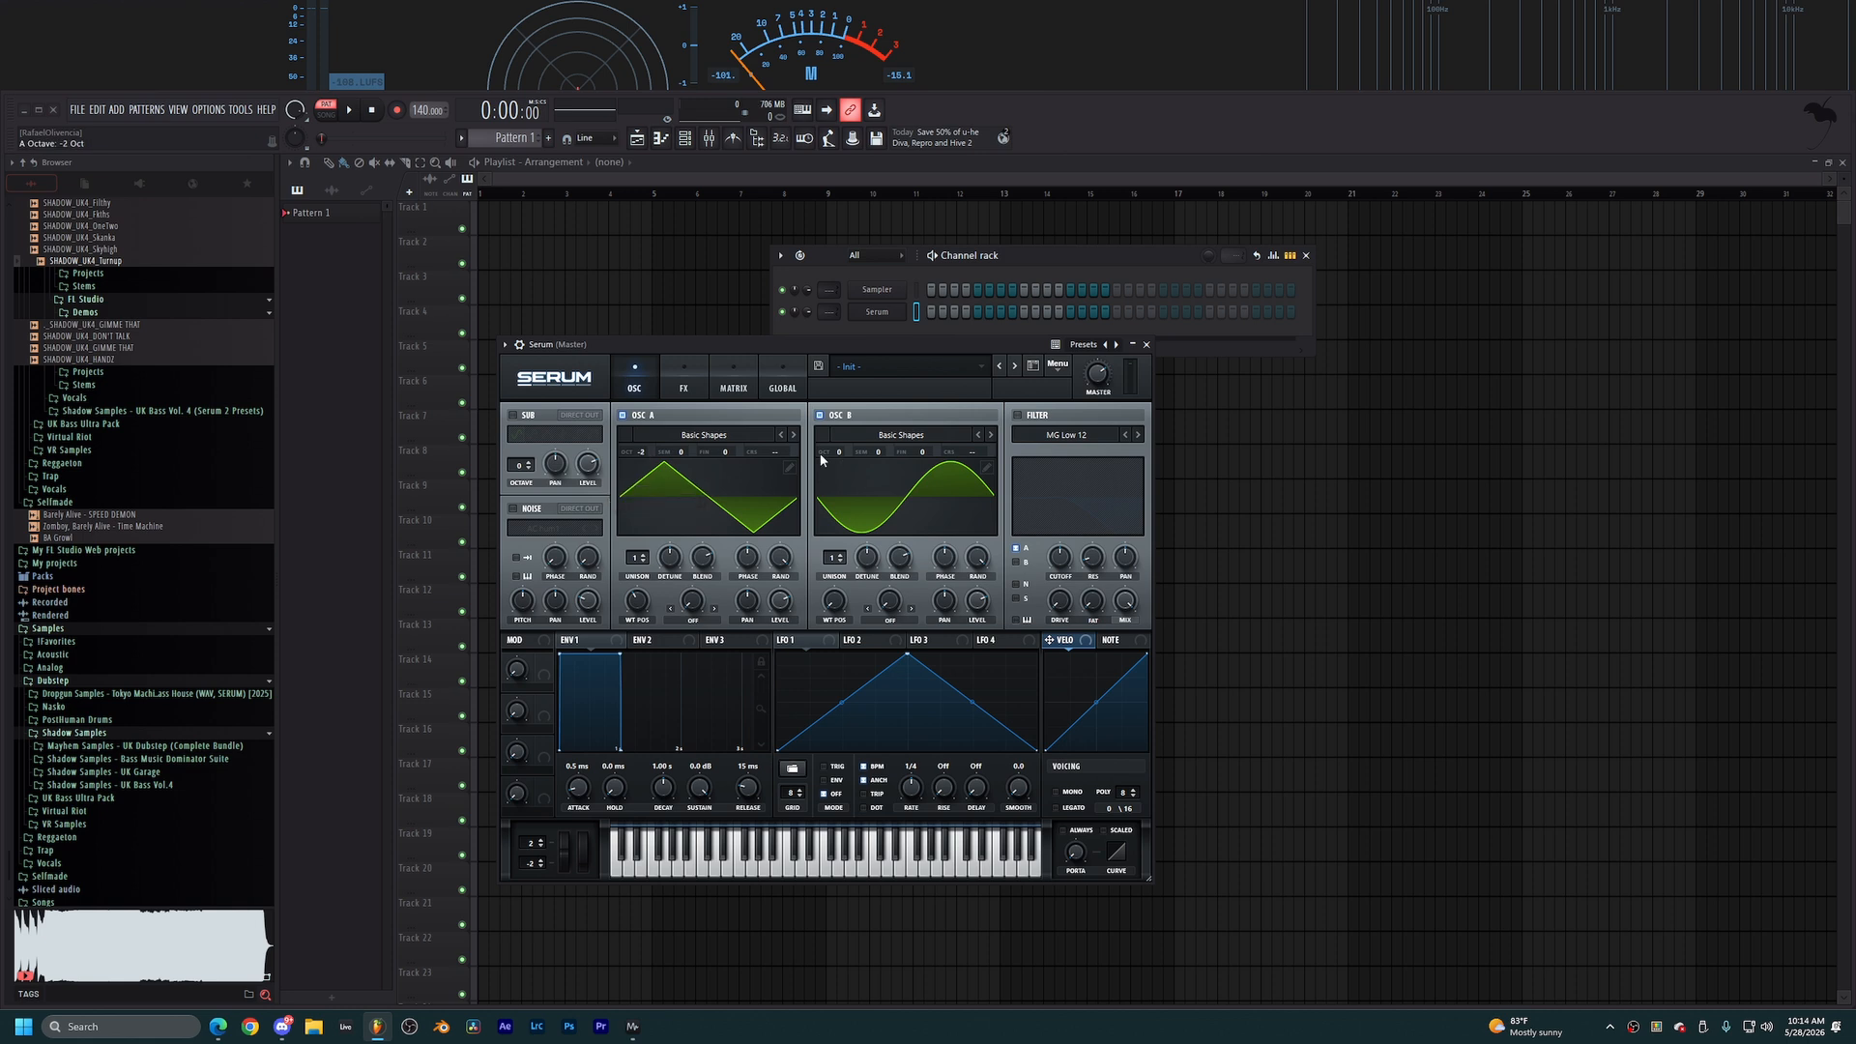
left_click_drag(860, 451, 900, 414)
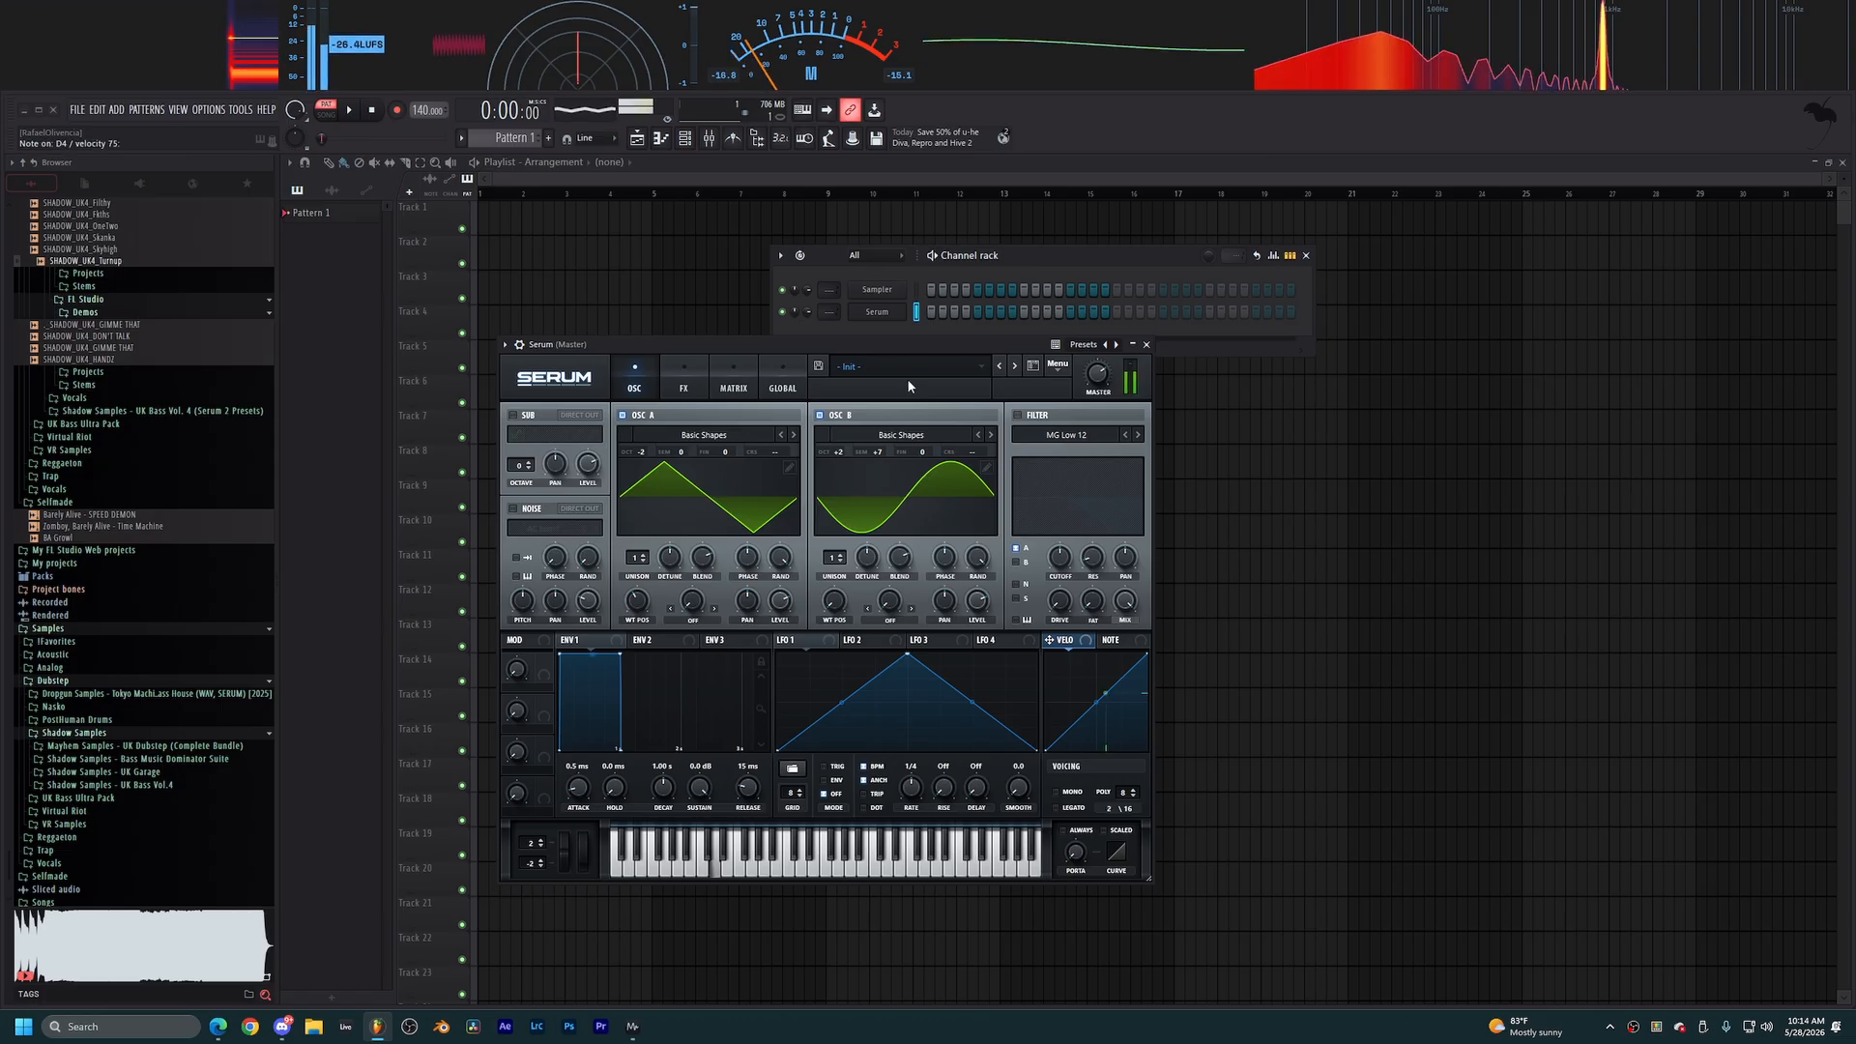
Move oscillator B's wavetable position to the triangle shape and turn its level all the way down.
left_click_drag(831, 597, 844, 557)
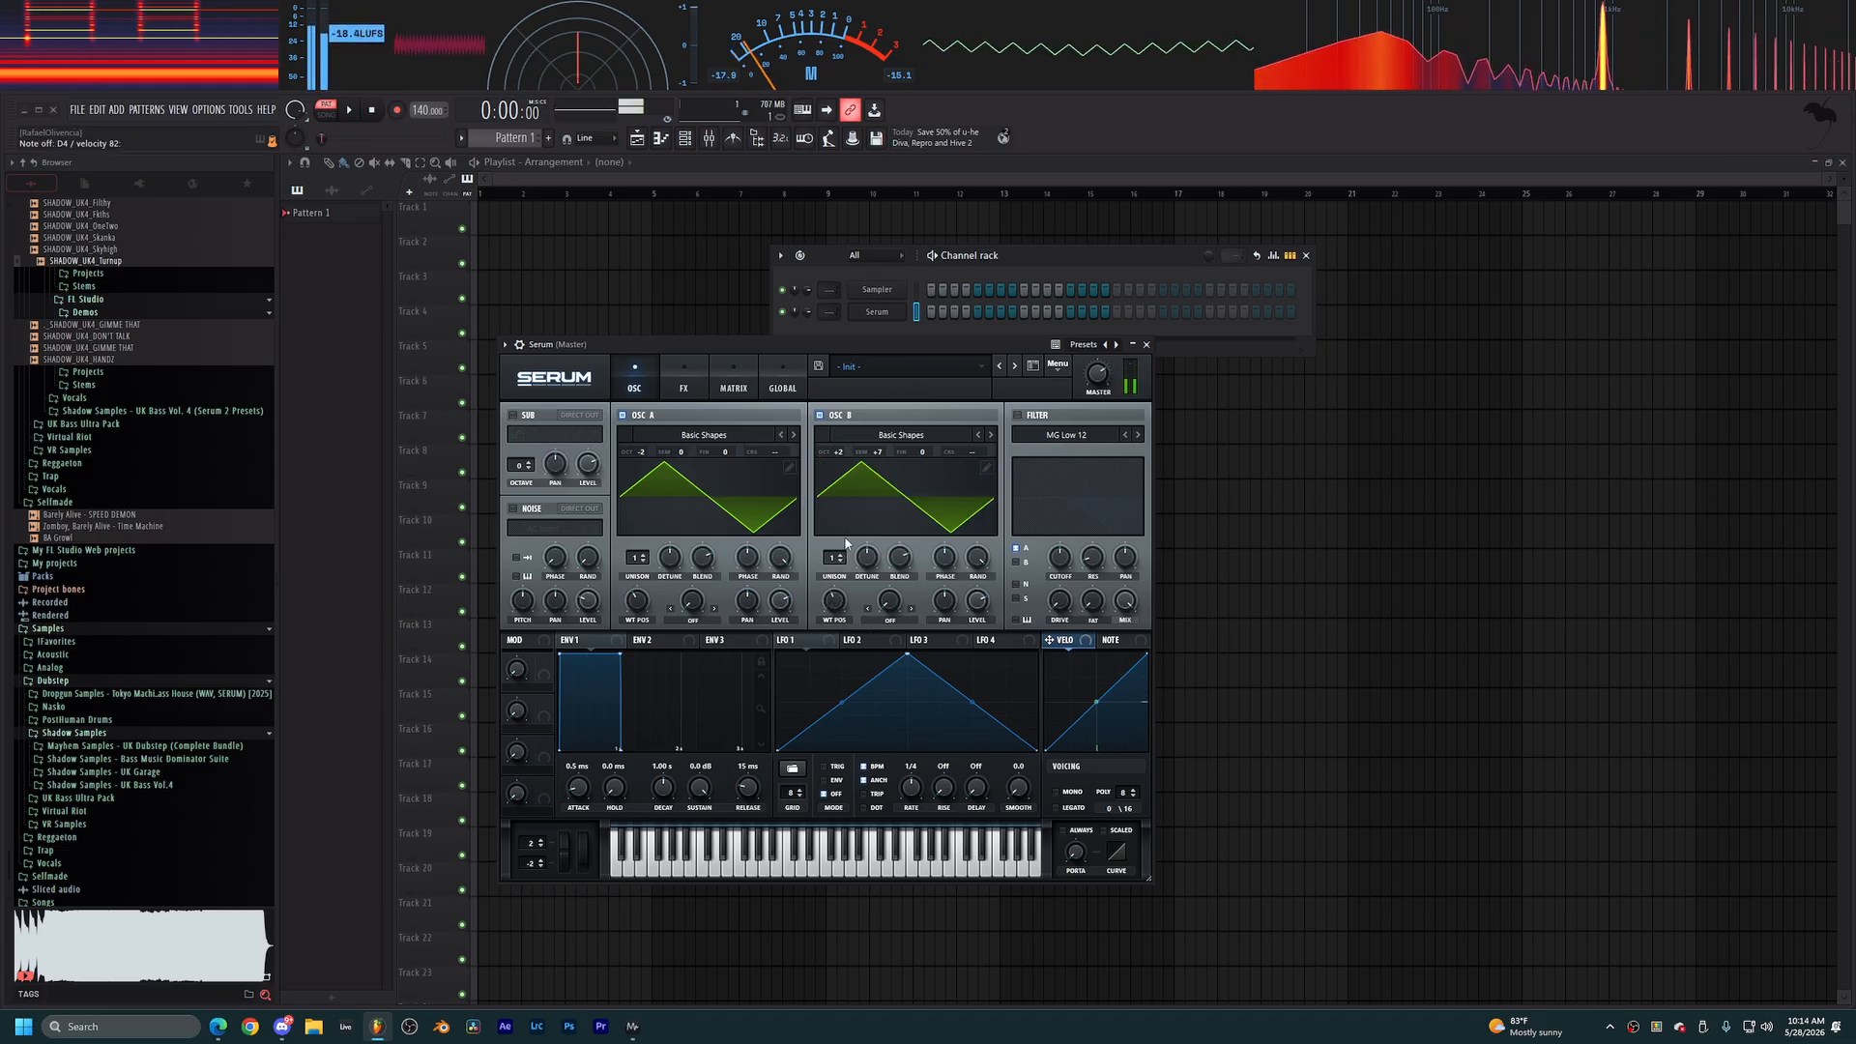
left_click_drag(976, 601, 904, 871)
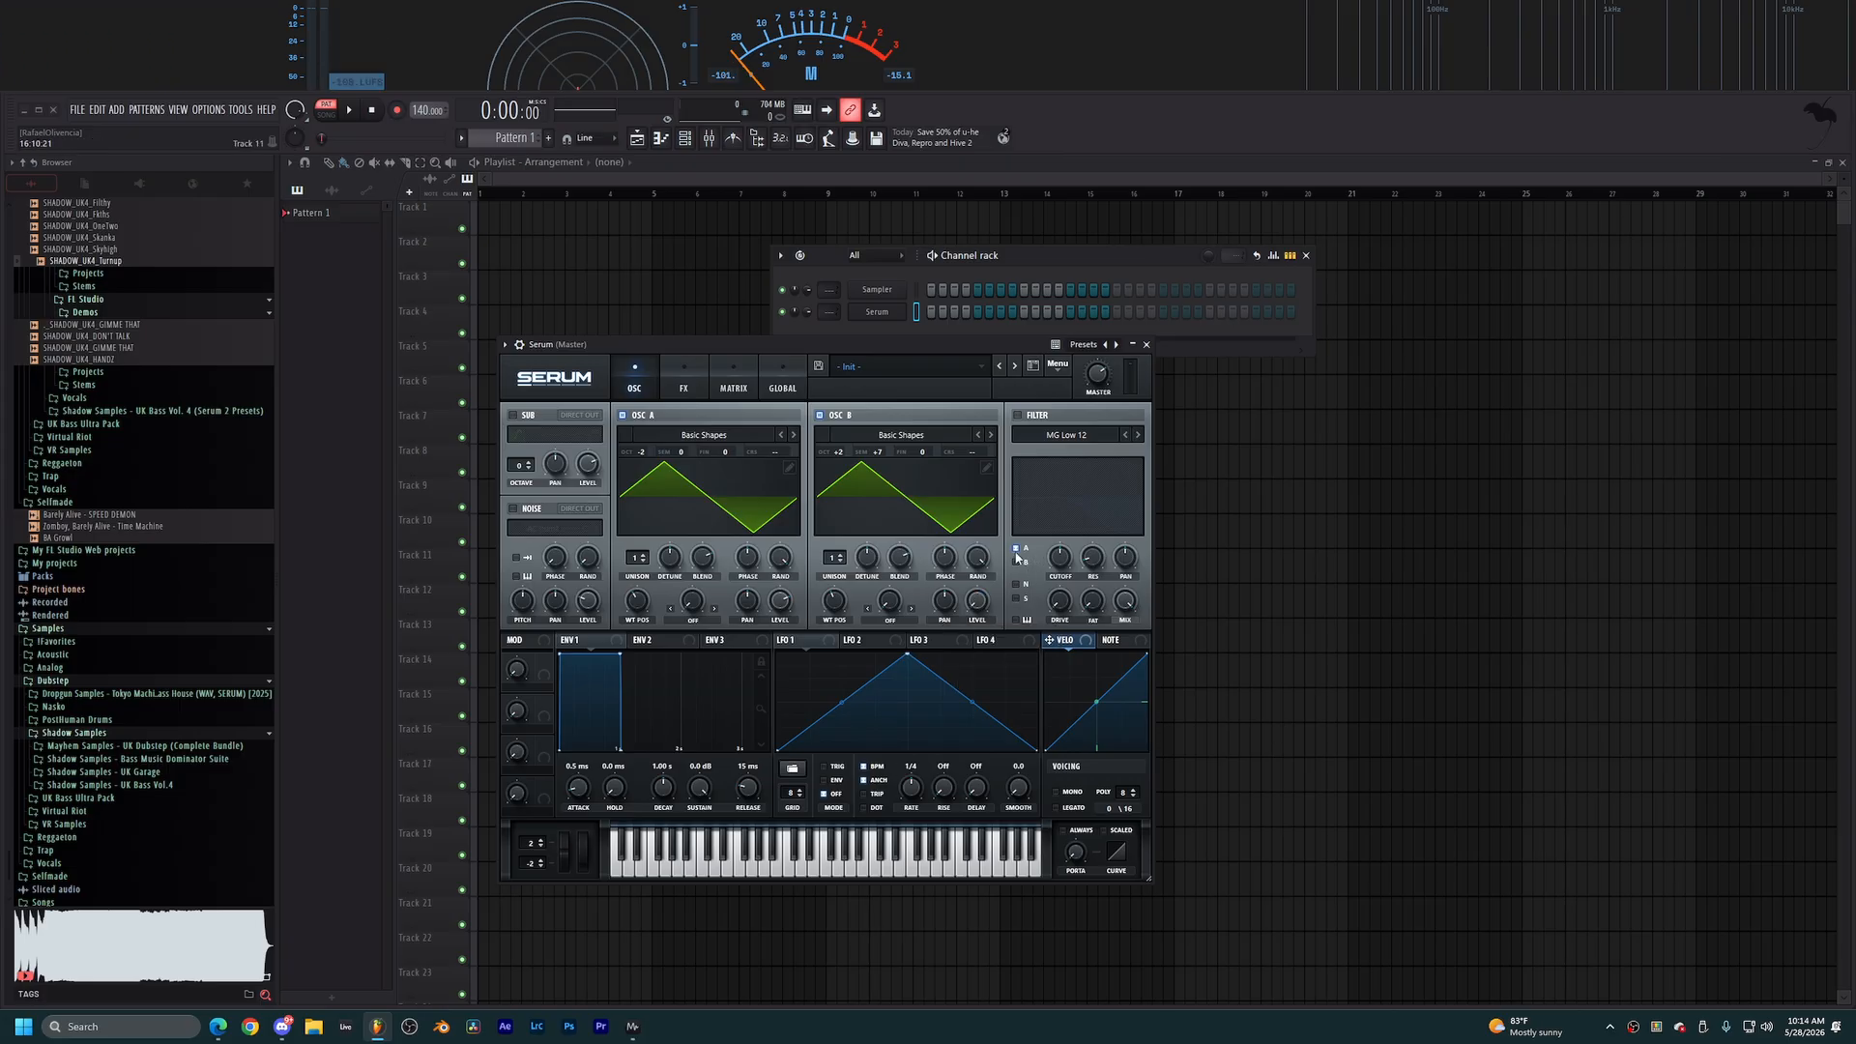
Set oscillator A's warp mode to FM (From B) at about 32% and modulate the warp amount with LFO 1.
left_click(688, 620)
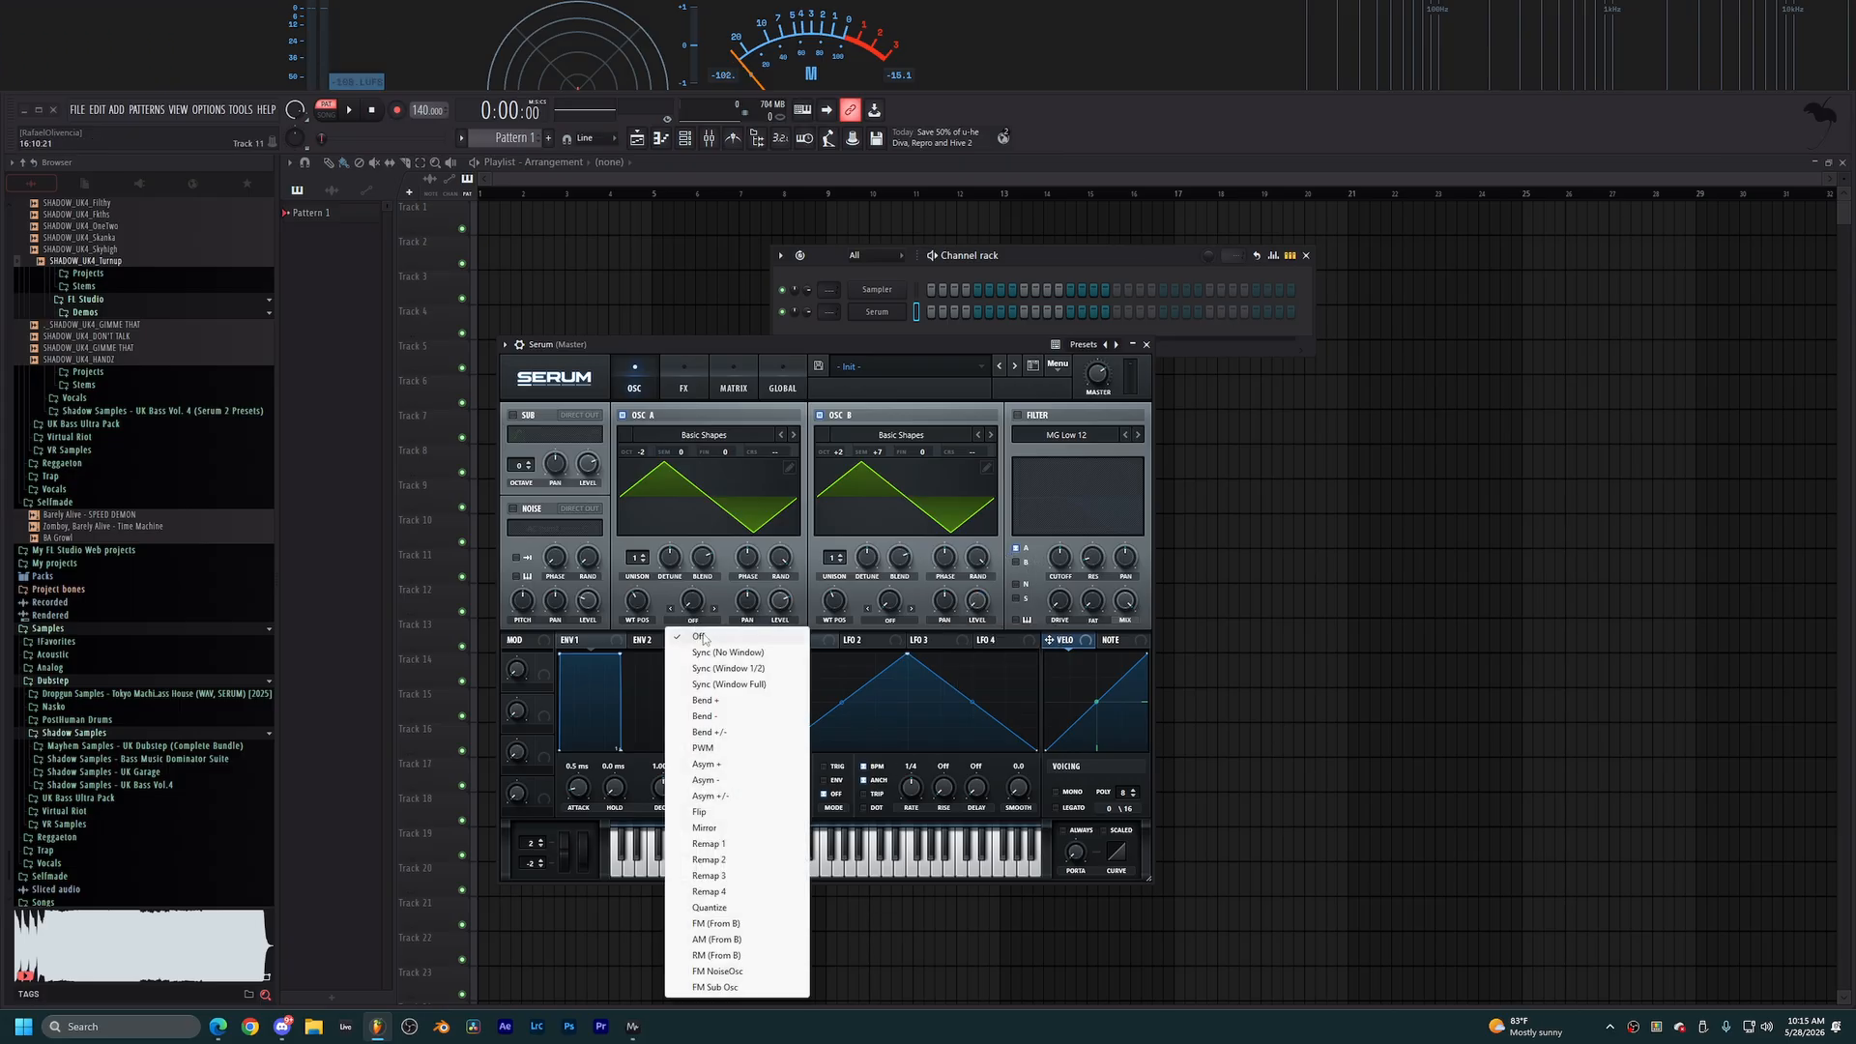
left_click(763, 925)
left_click_drag(706, 620, 708, 556)
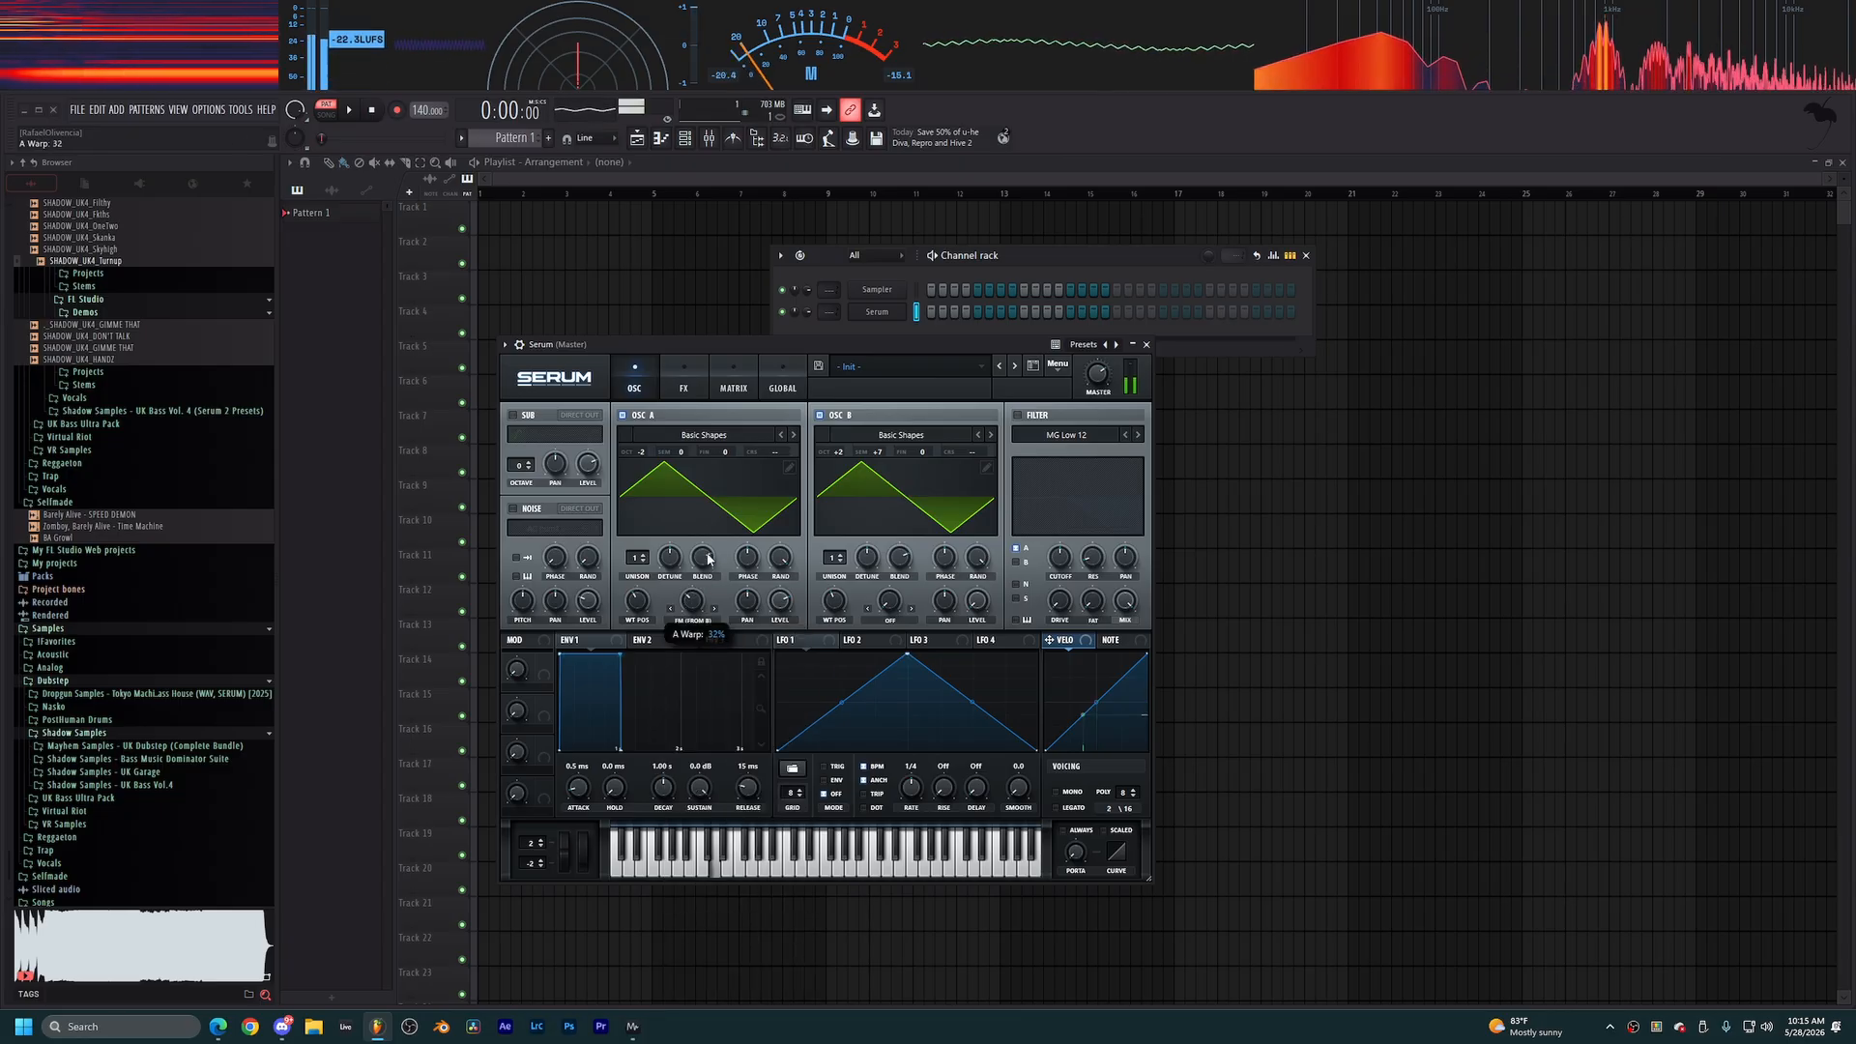
left_click_drag(797, 640, 693, 620)
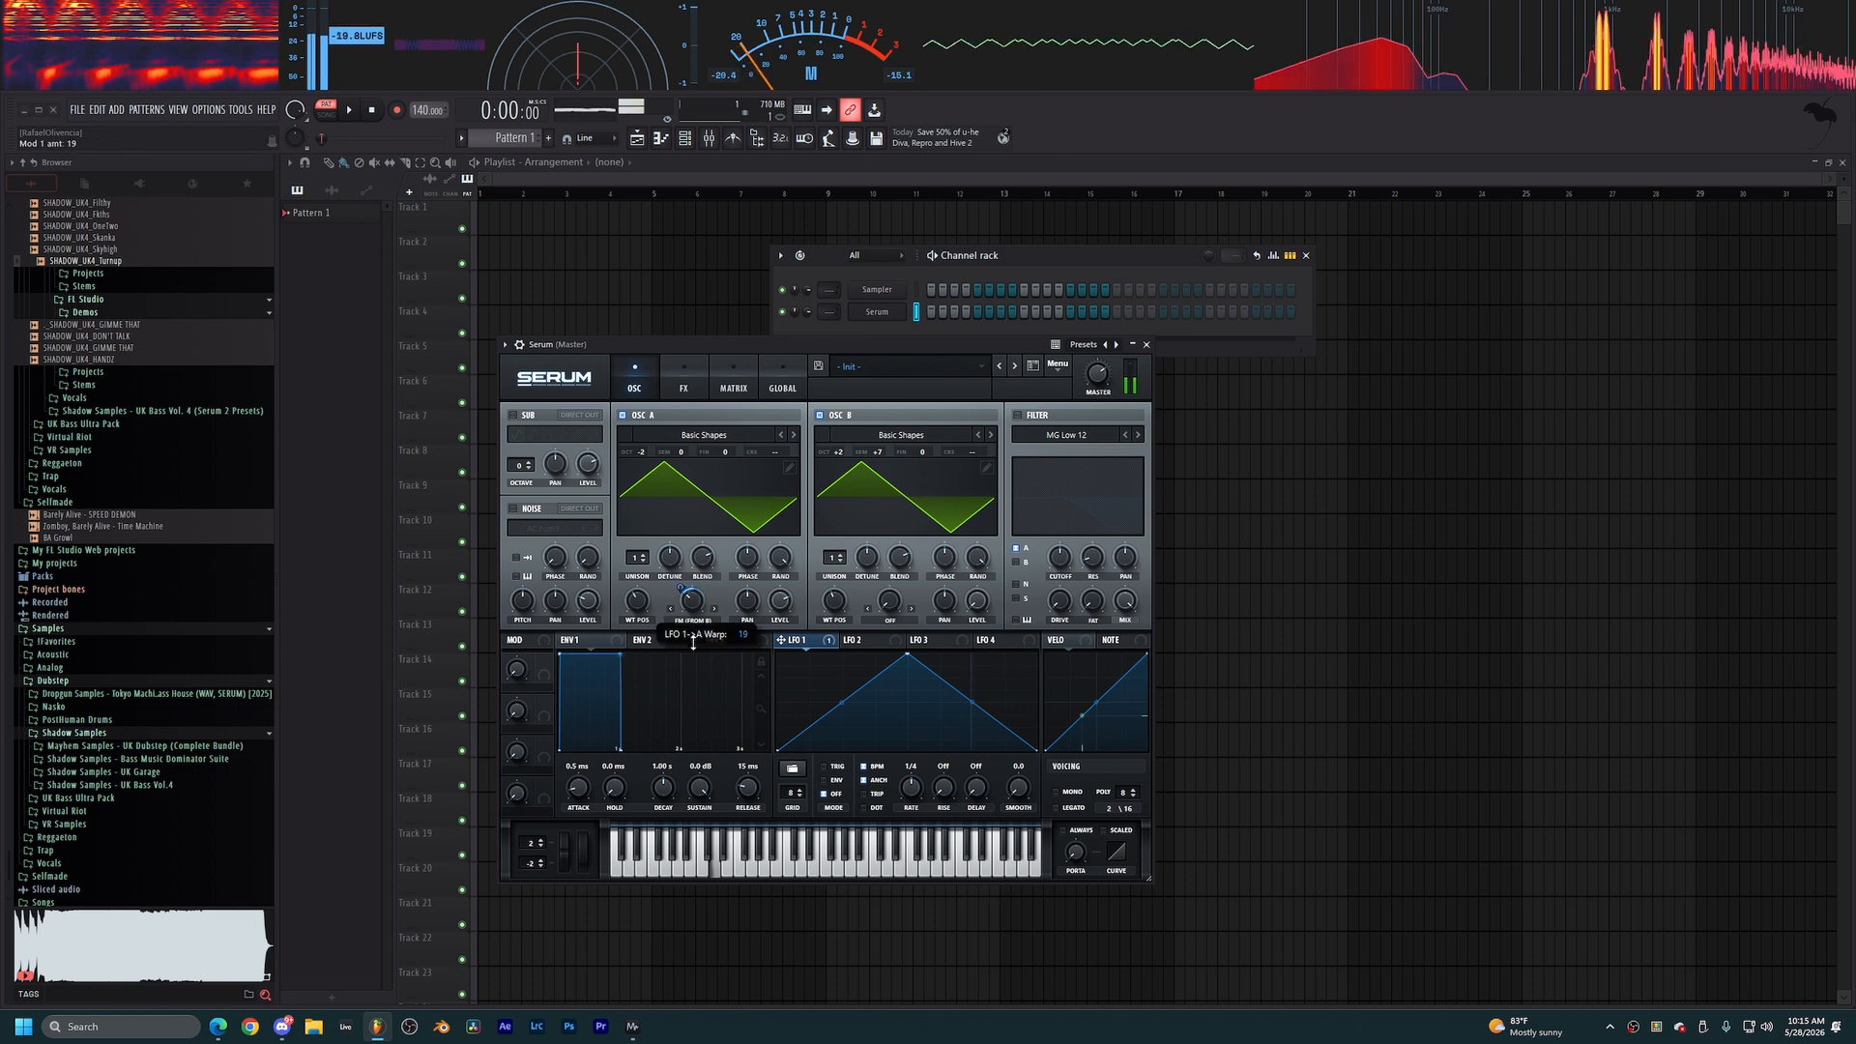
left_click_drag(693, 646, 698, 651)
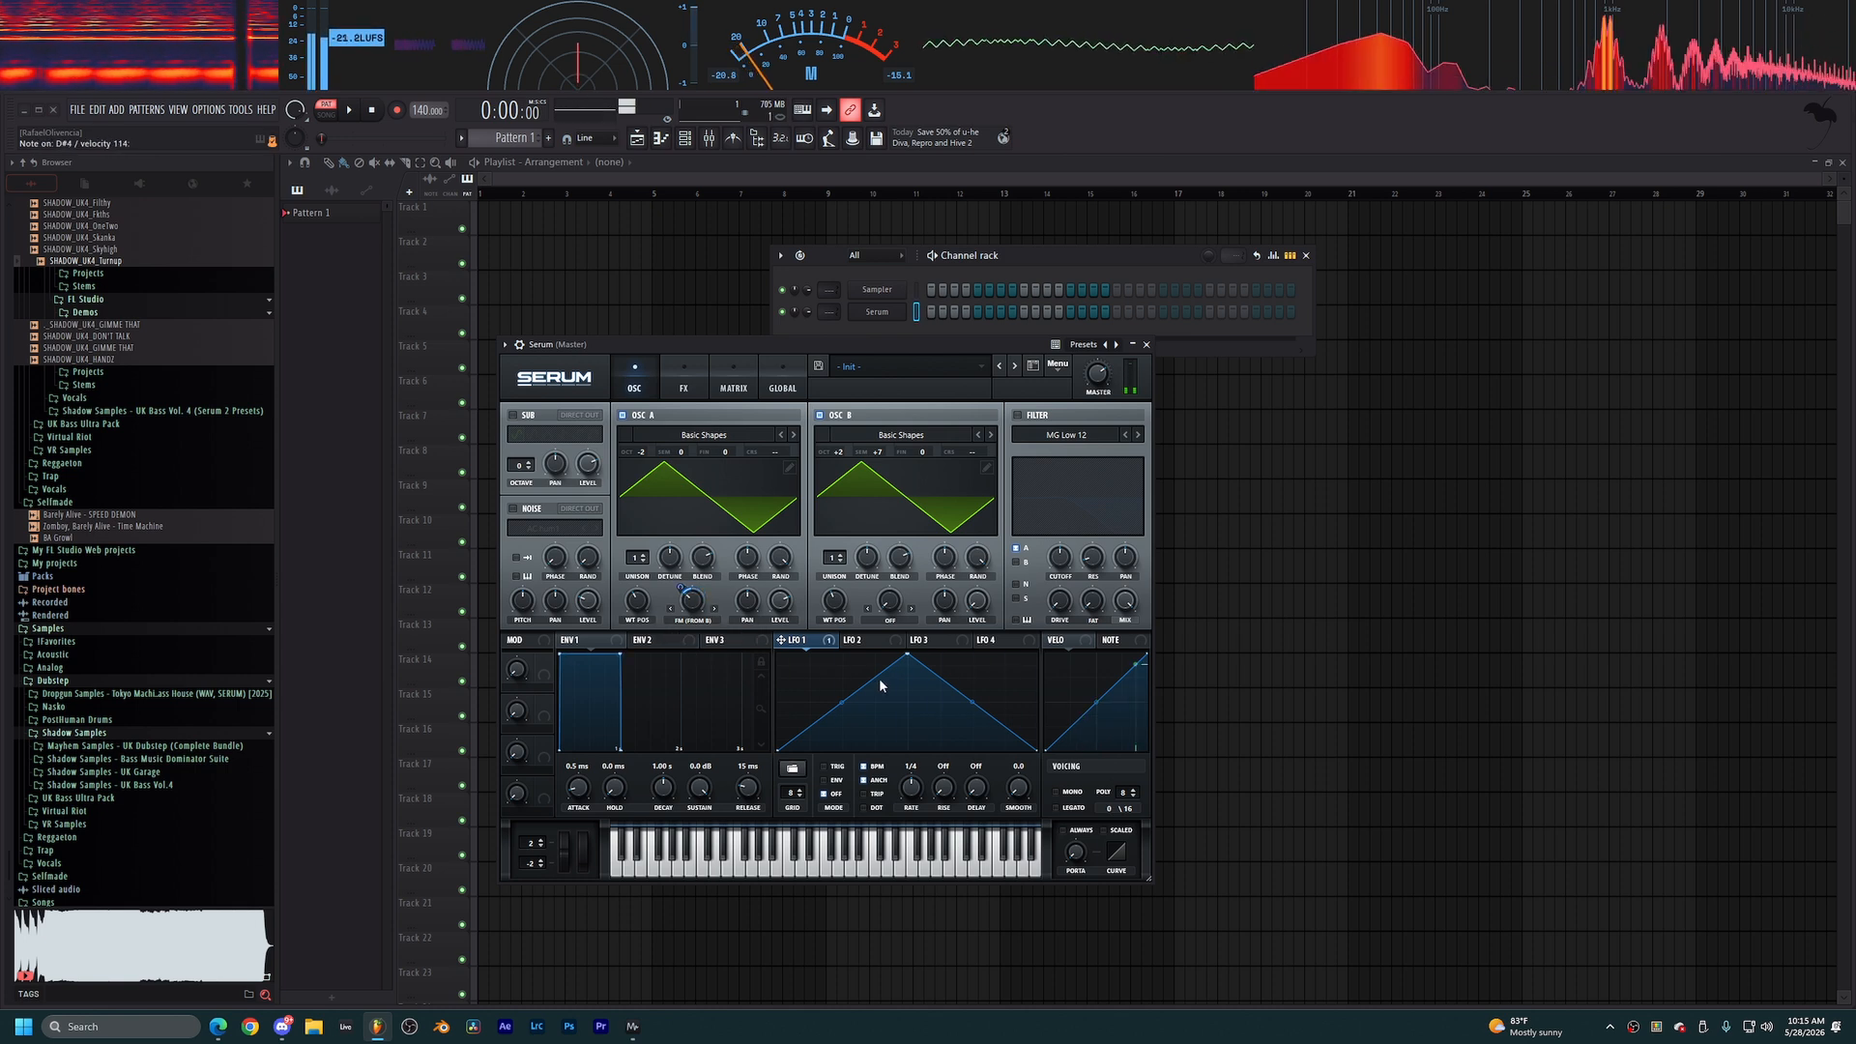
Switch LFO 1 to trigger mode and reshape it into a flat-topped trapezoid with a gradual rise and a steep fall.
left_click(824, 767)
double_click(832, 669)
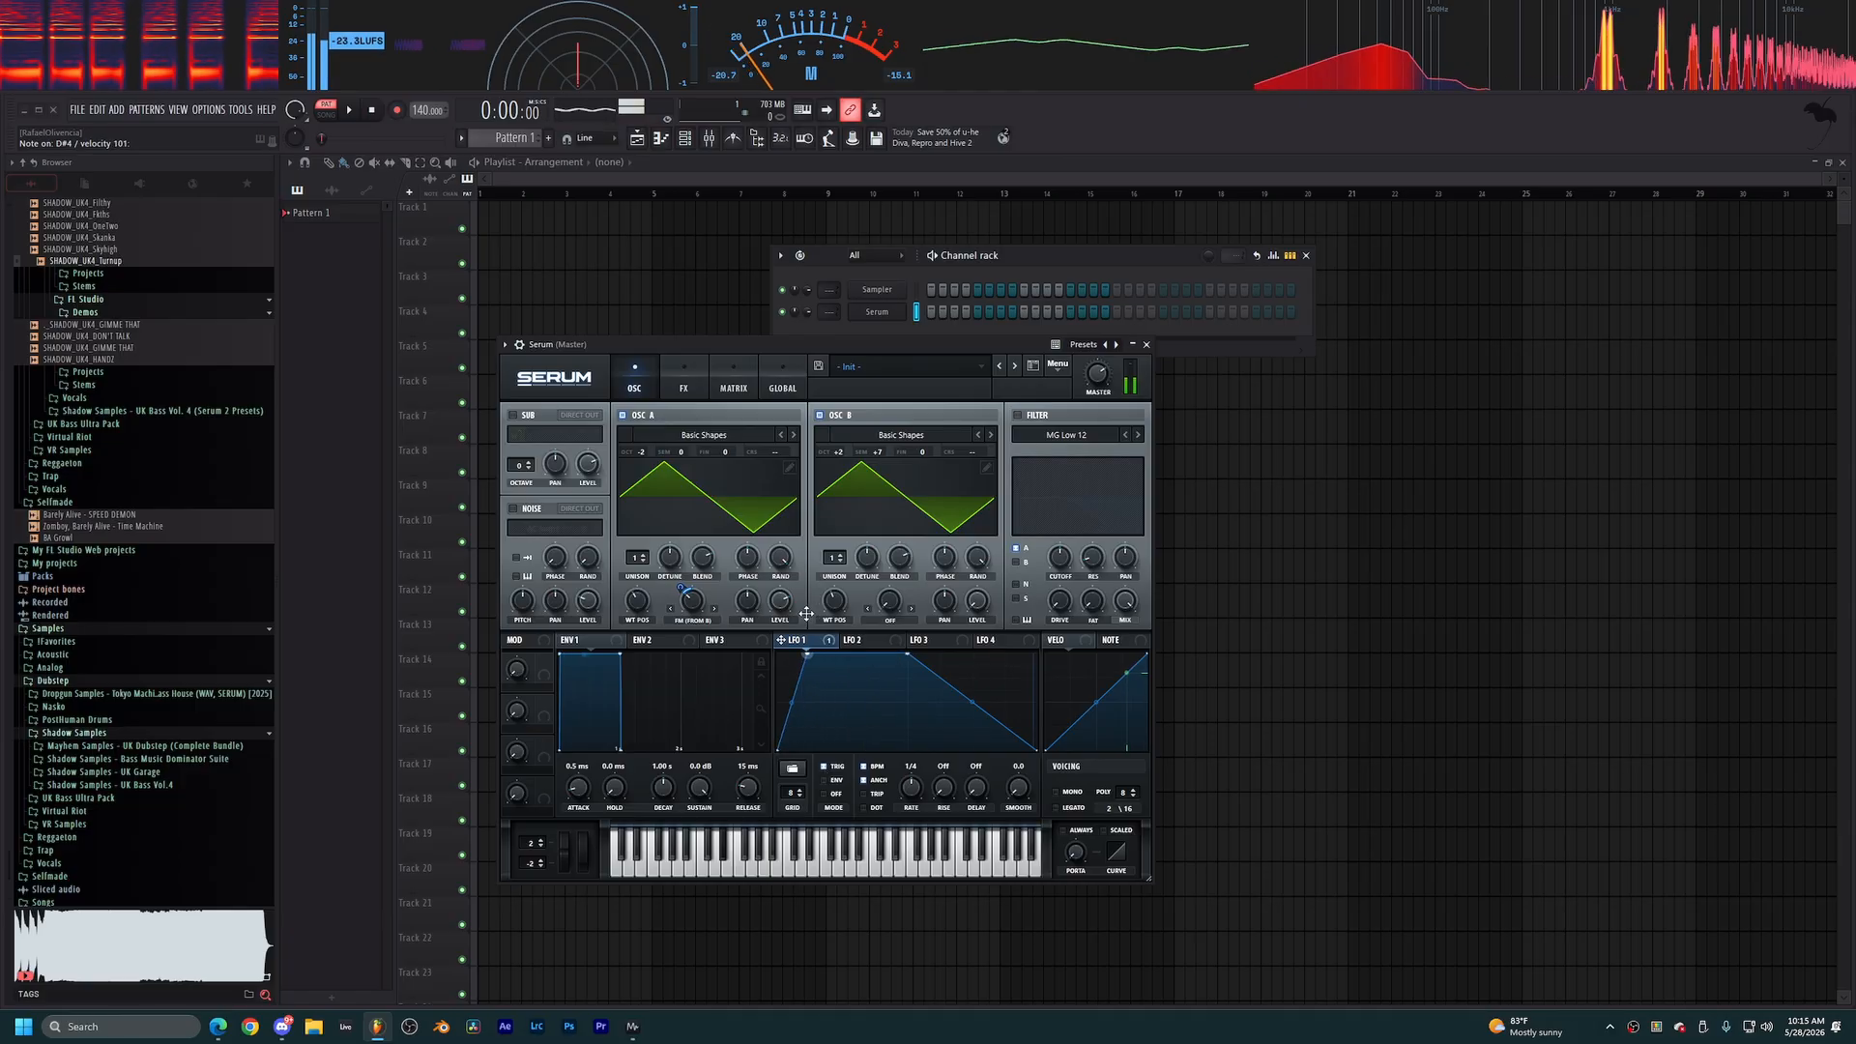
left_click_drag(832, 668, 1009, 634)
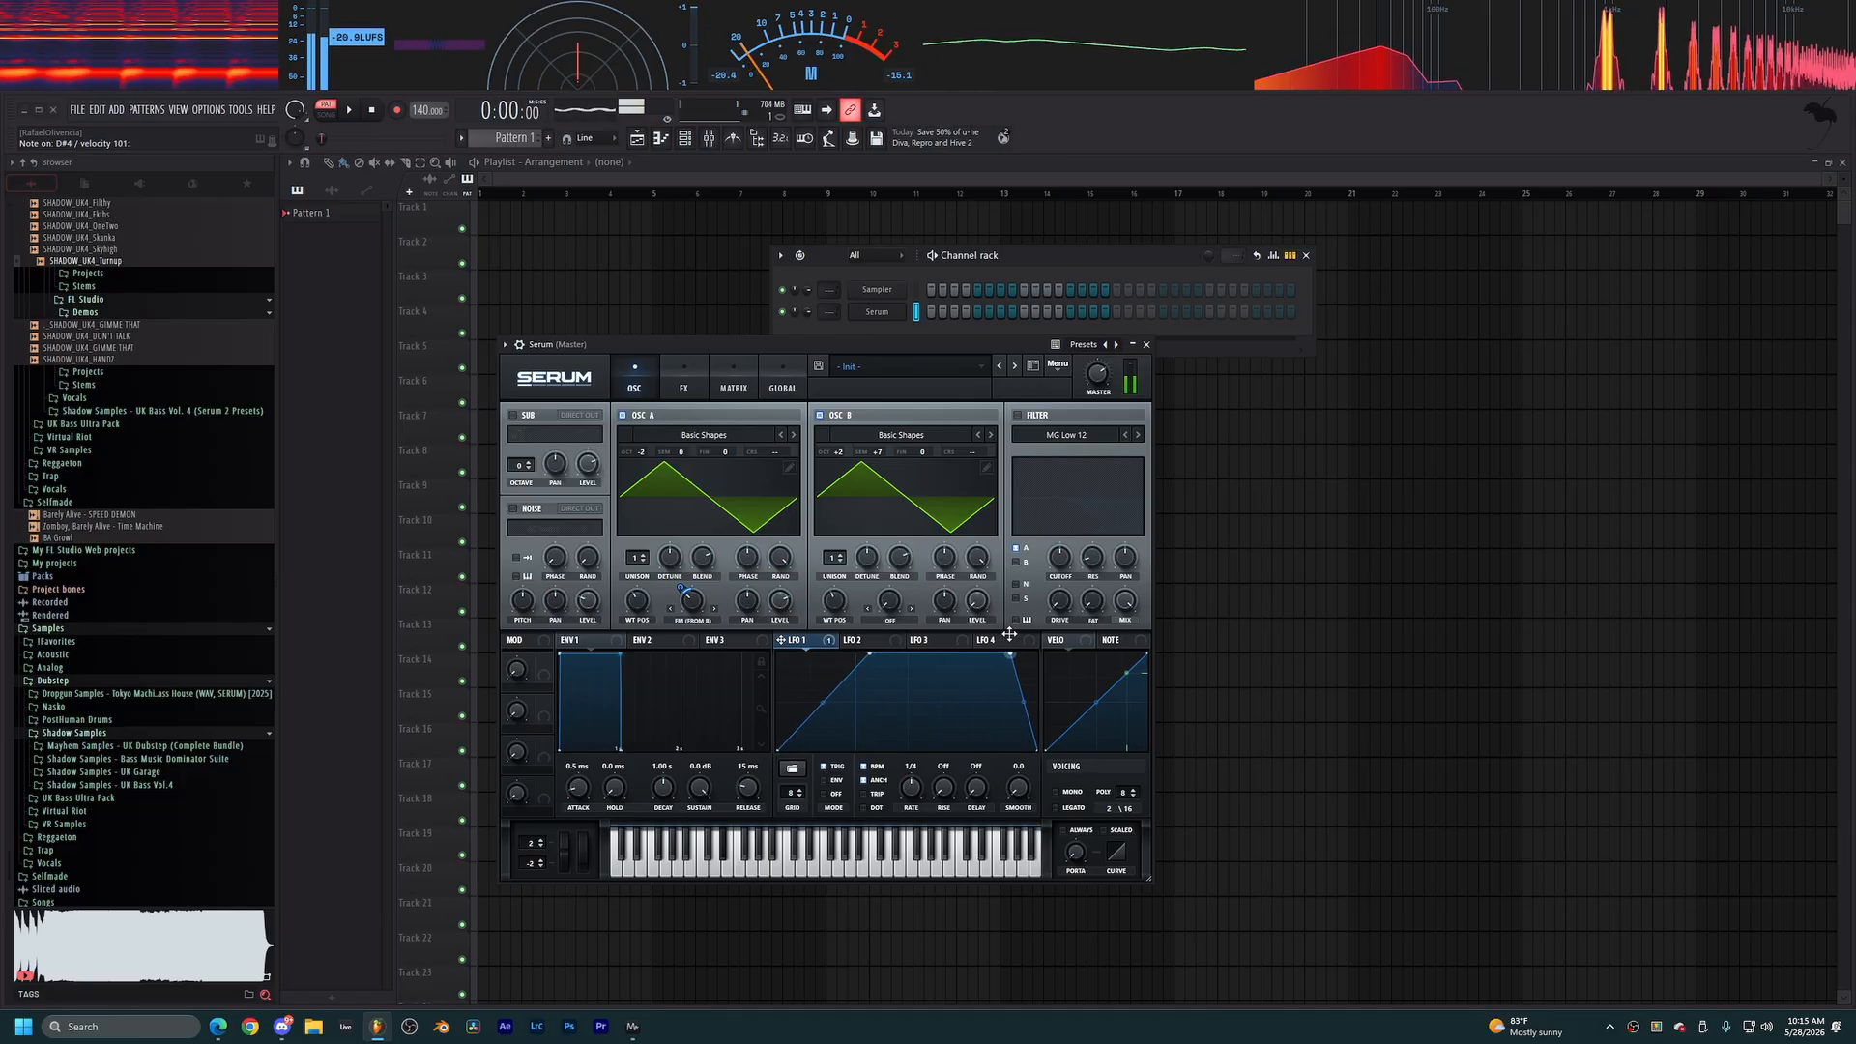
mouse_move(873, 659)
left_mouse_down()
mouse_move(907, 635)
mouse_move(875, 629)
left_mouse_up()
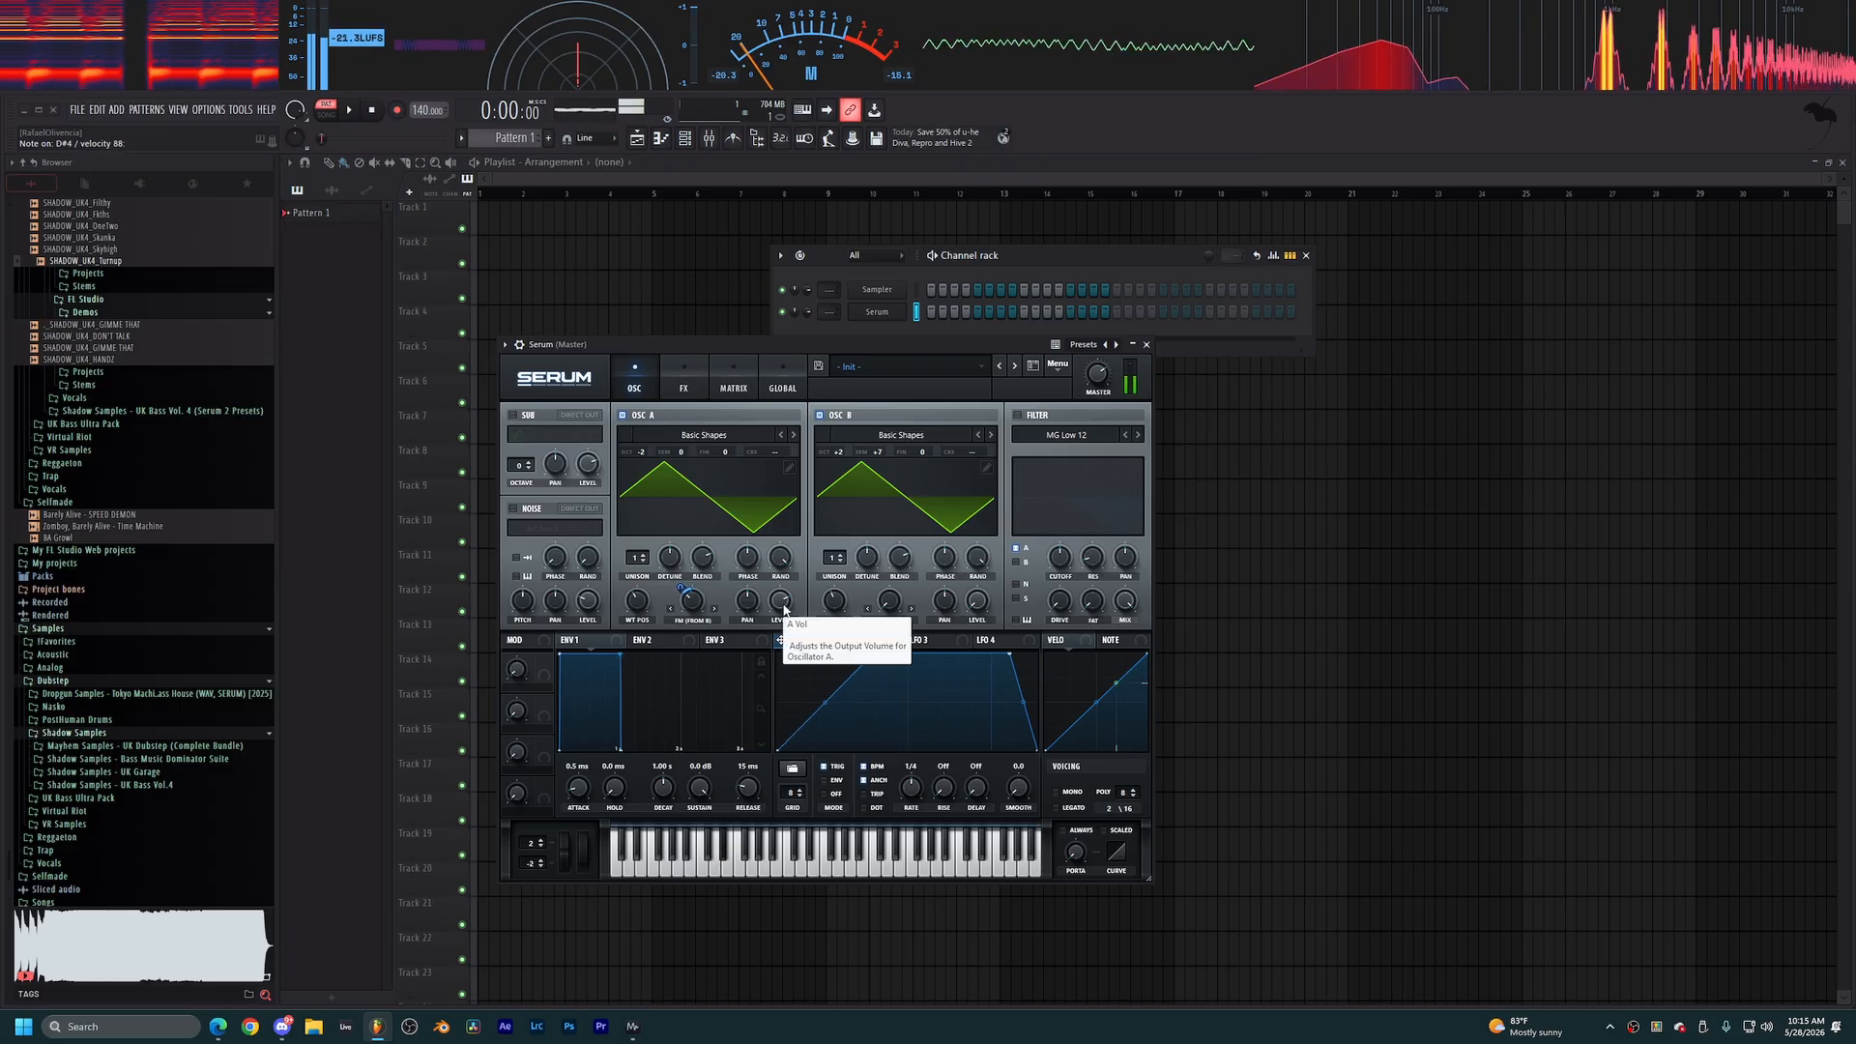
Turn oscillator A's level down to 0% and assign LFO 2 to modulate it.
left_click_drag(784, 606, 790, 800)
left_click(850, 641)
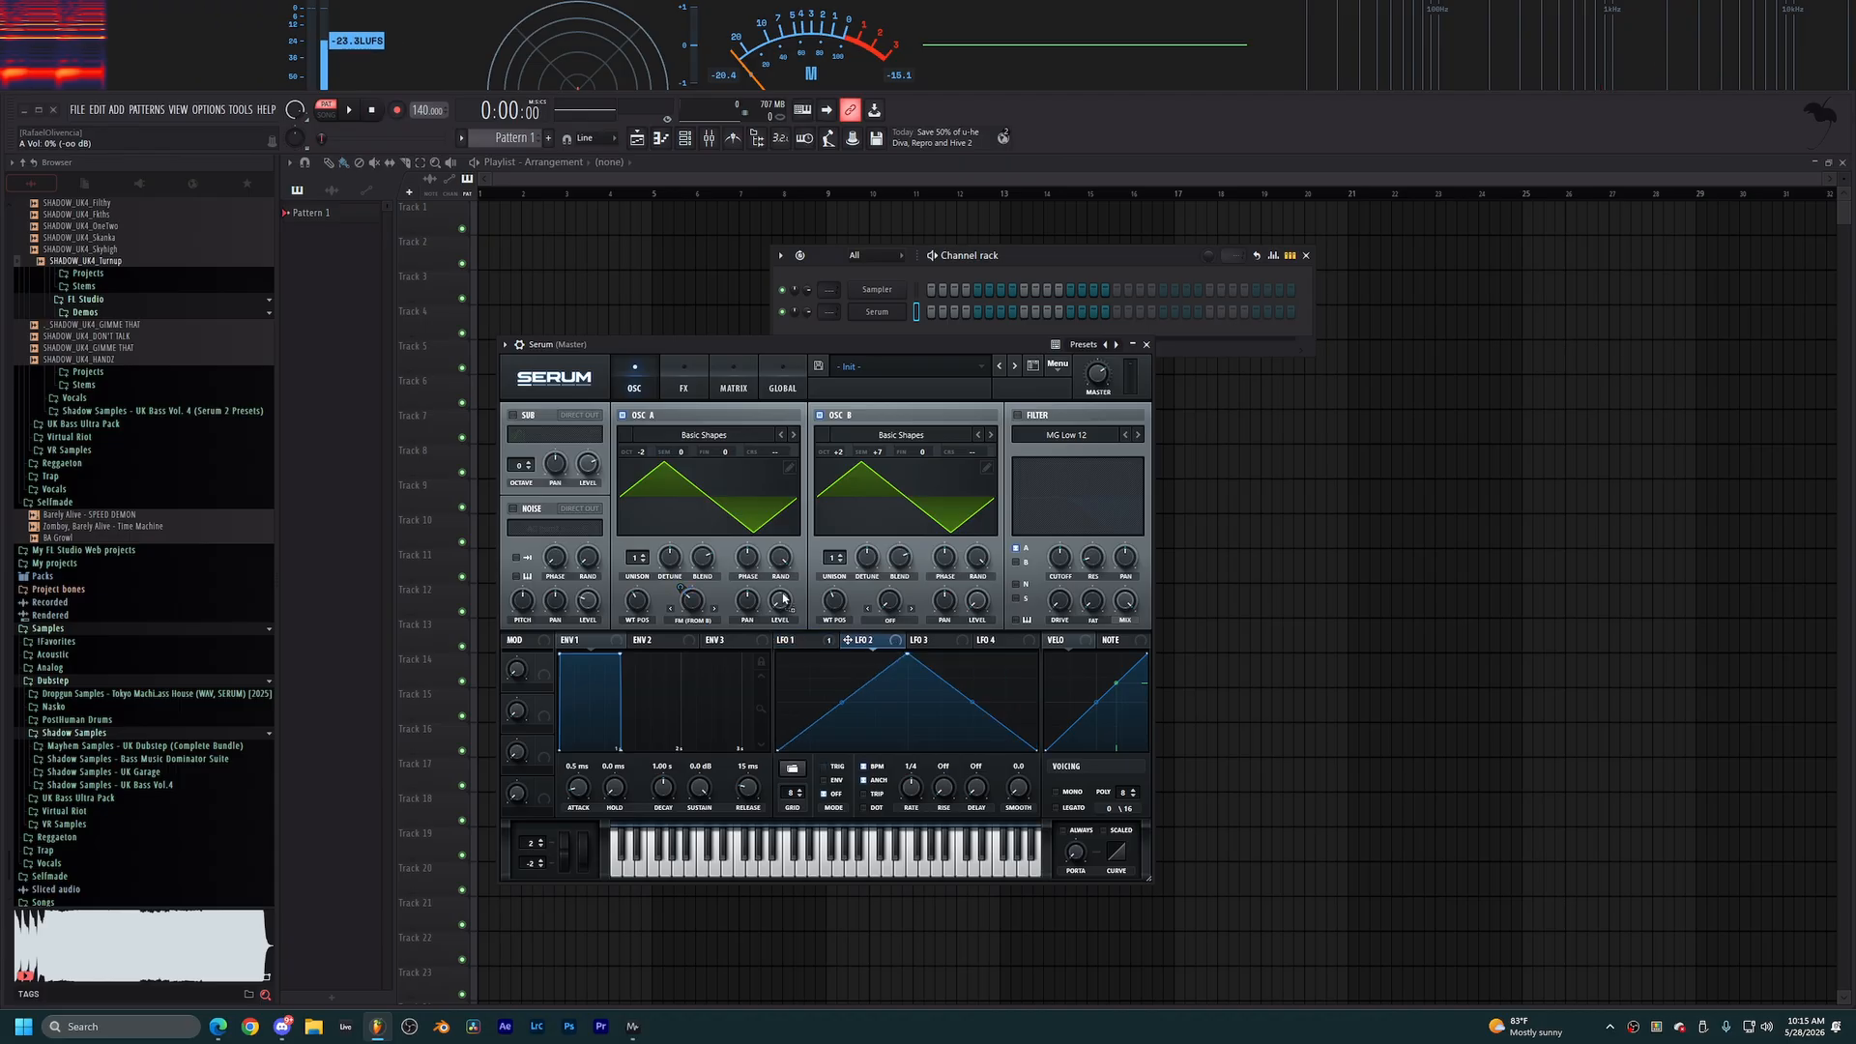
left_click_drag(784, 599, 781, 602)
Reshape LFO 2 into a trapezoid with a steep rise, a flat top and a fall to zero before the cycle ends.
left_click_drag(907, 655, 940, 618)
double_click(884, 666)
double_click(1010, 731)
left_click_drag(1010, 731, 1009, 774)
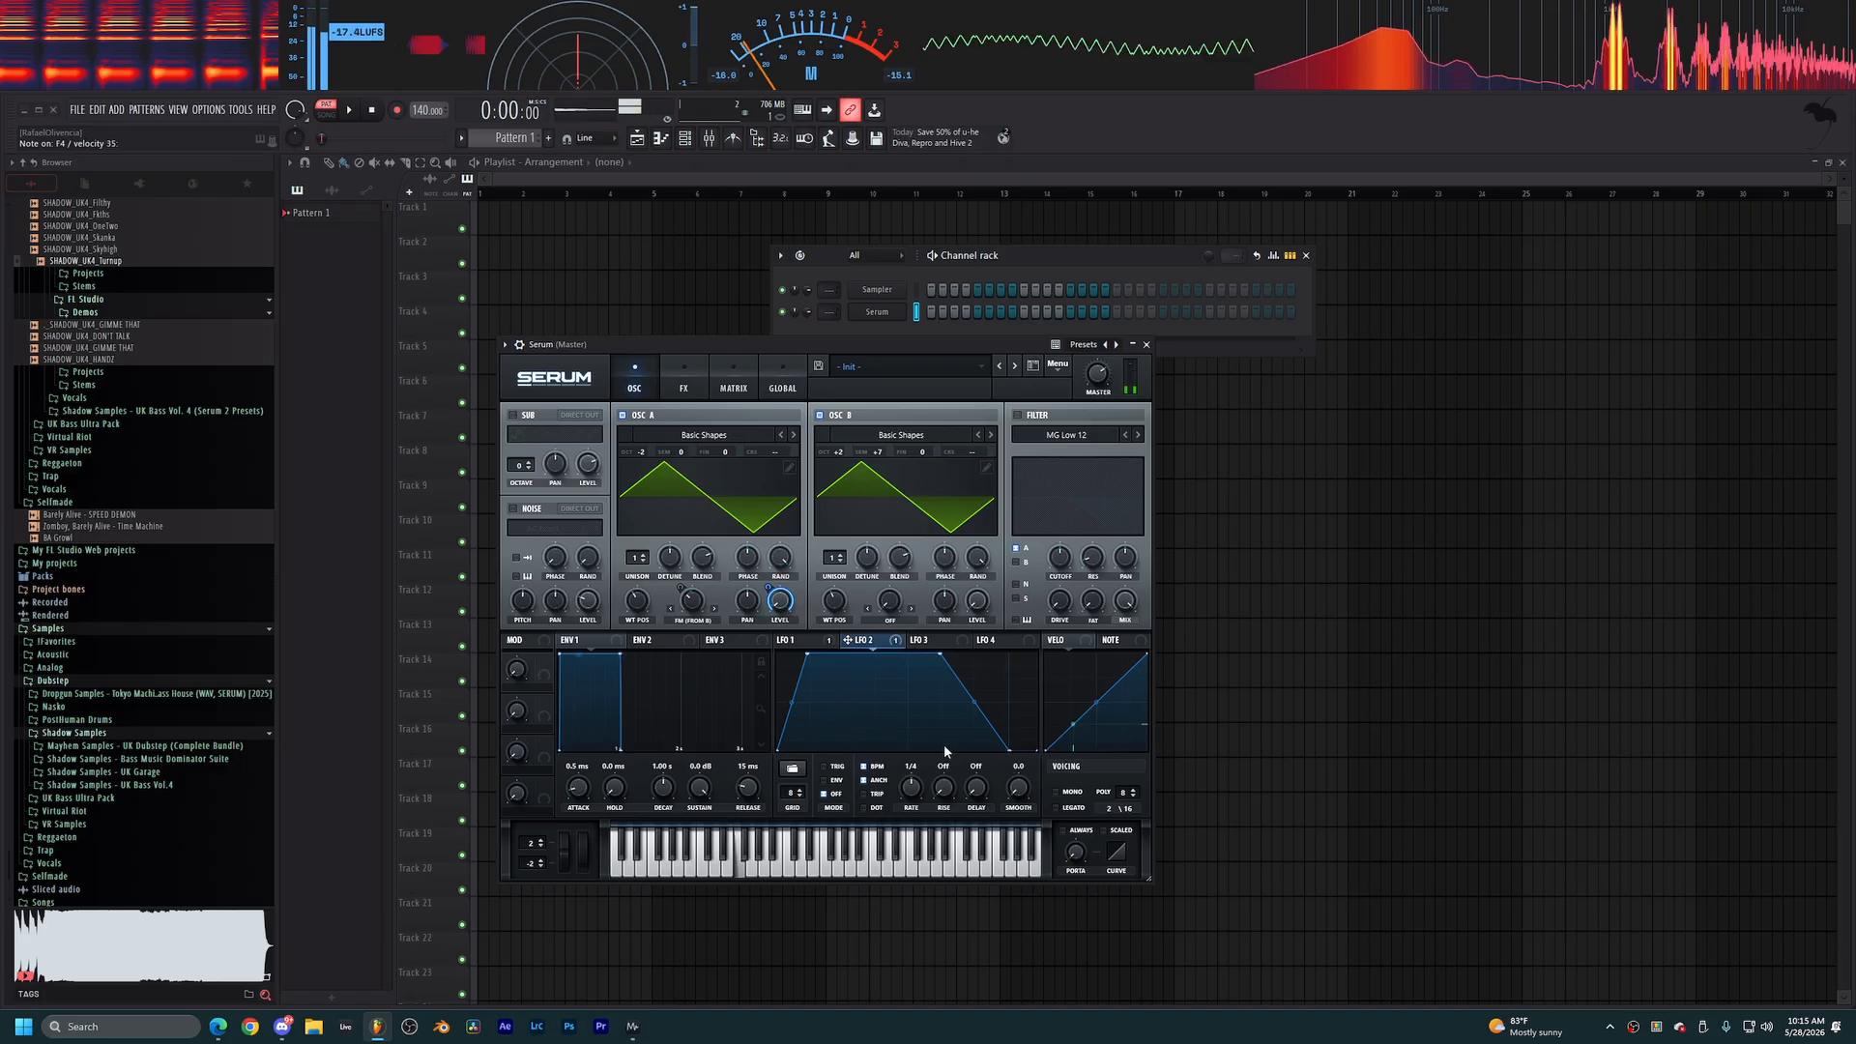
Fine-tune the first top point of LFO 1's curve and set oscillator B's wavetable position to 3.
left_click(810, 641)
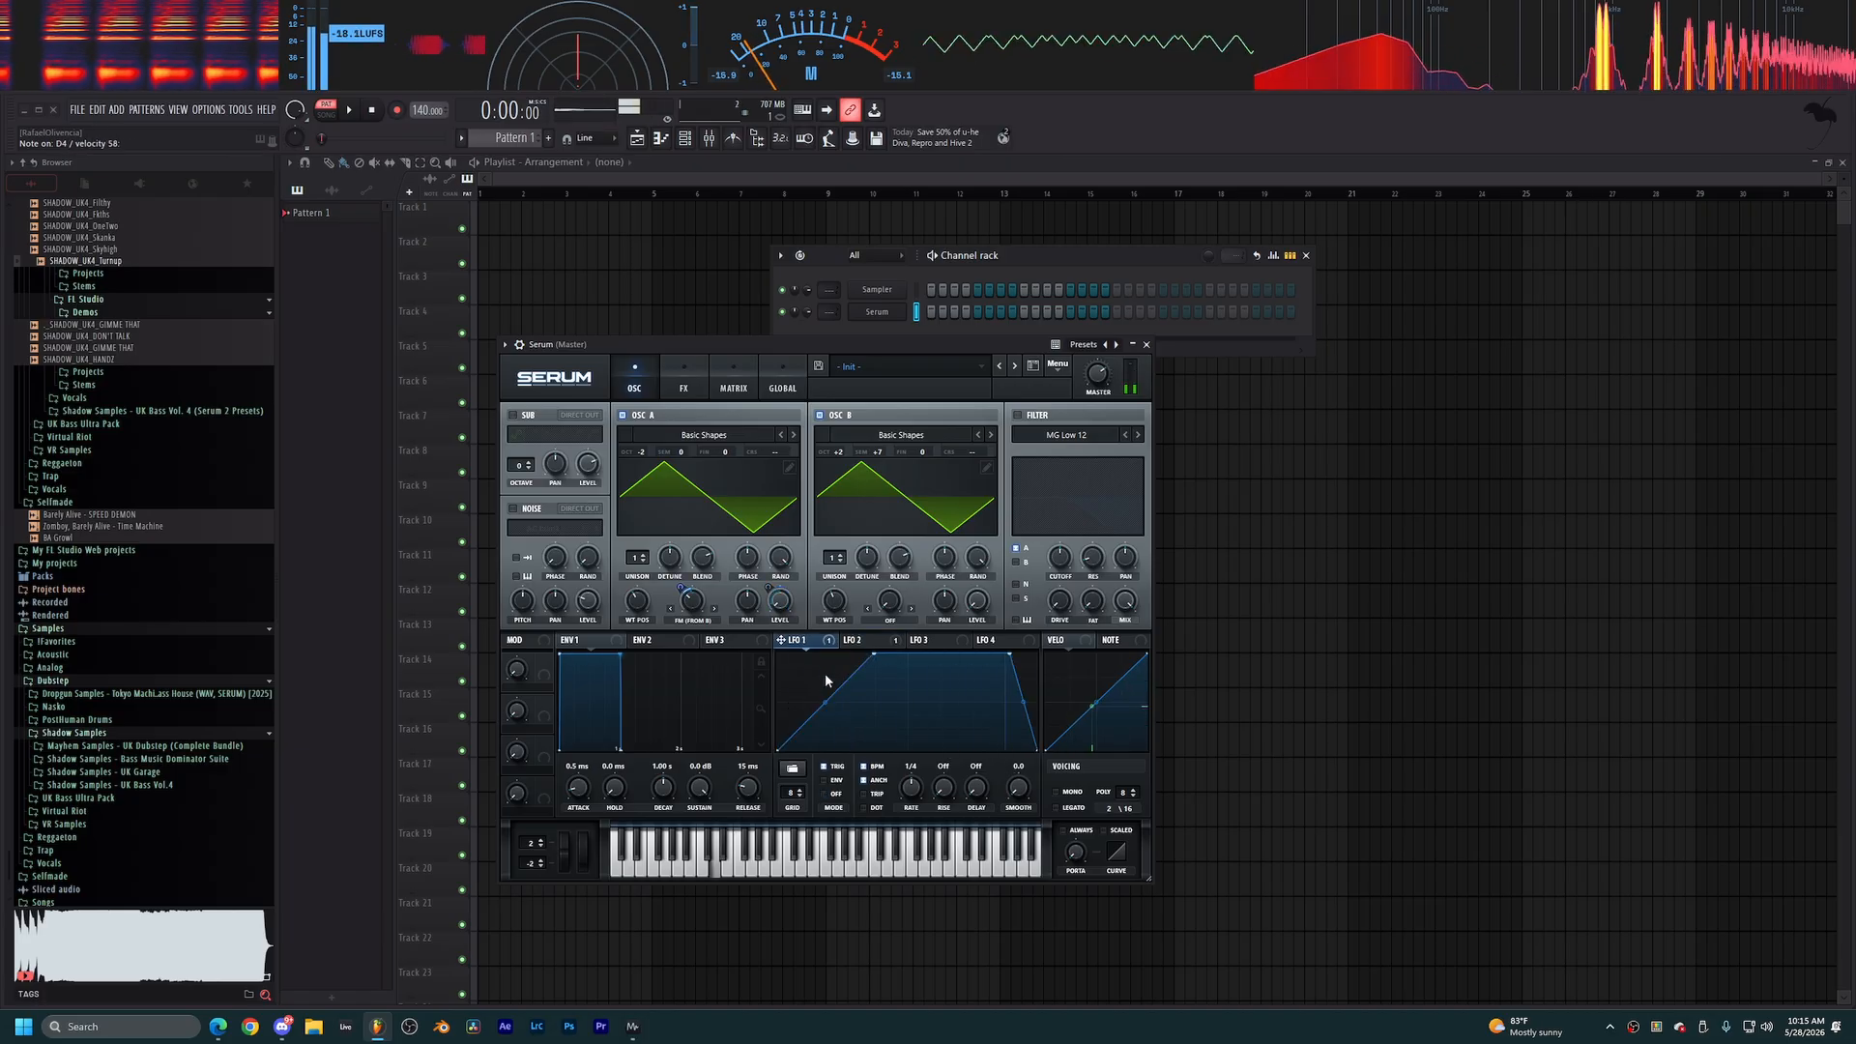
mouse_move(875, 654)
left_mouse_down()
mouse_move(954, 635)
mouse_move(873, 632)
left_mouse_up()
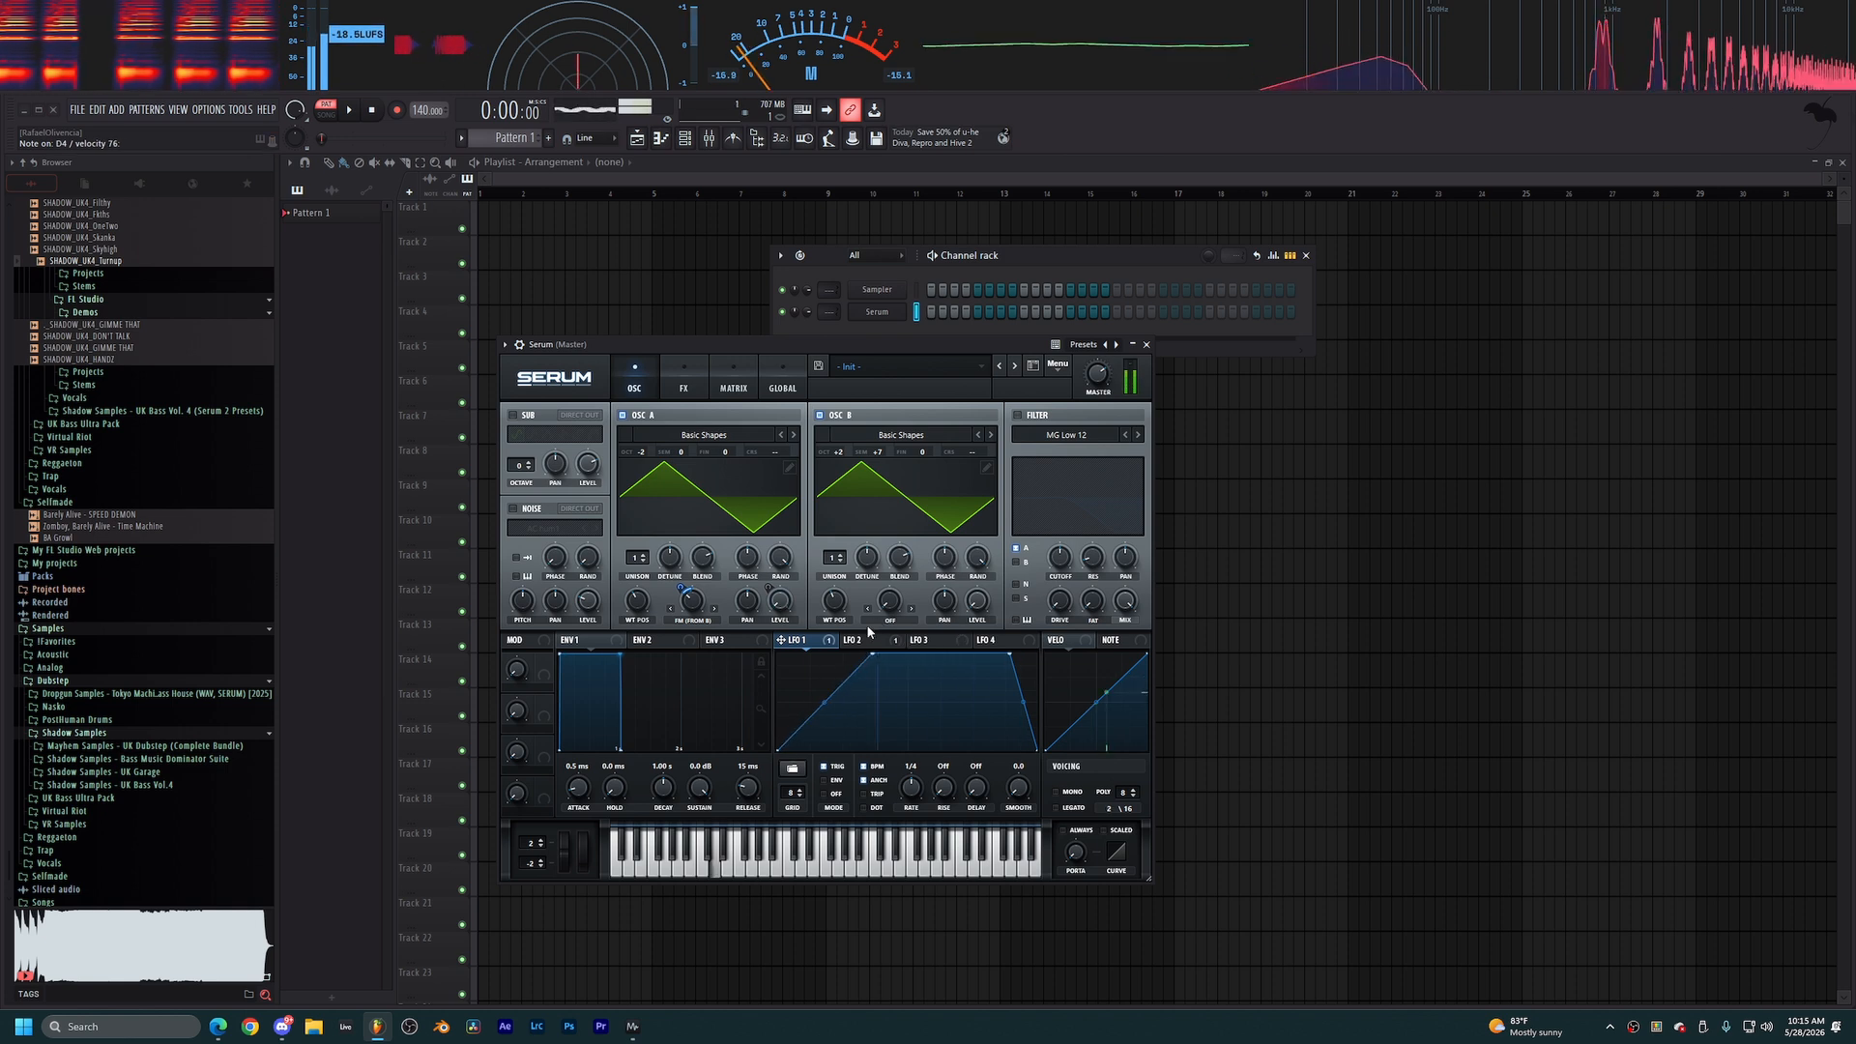
left_click_drag(834, 605, 834, 645)
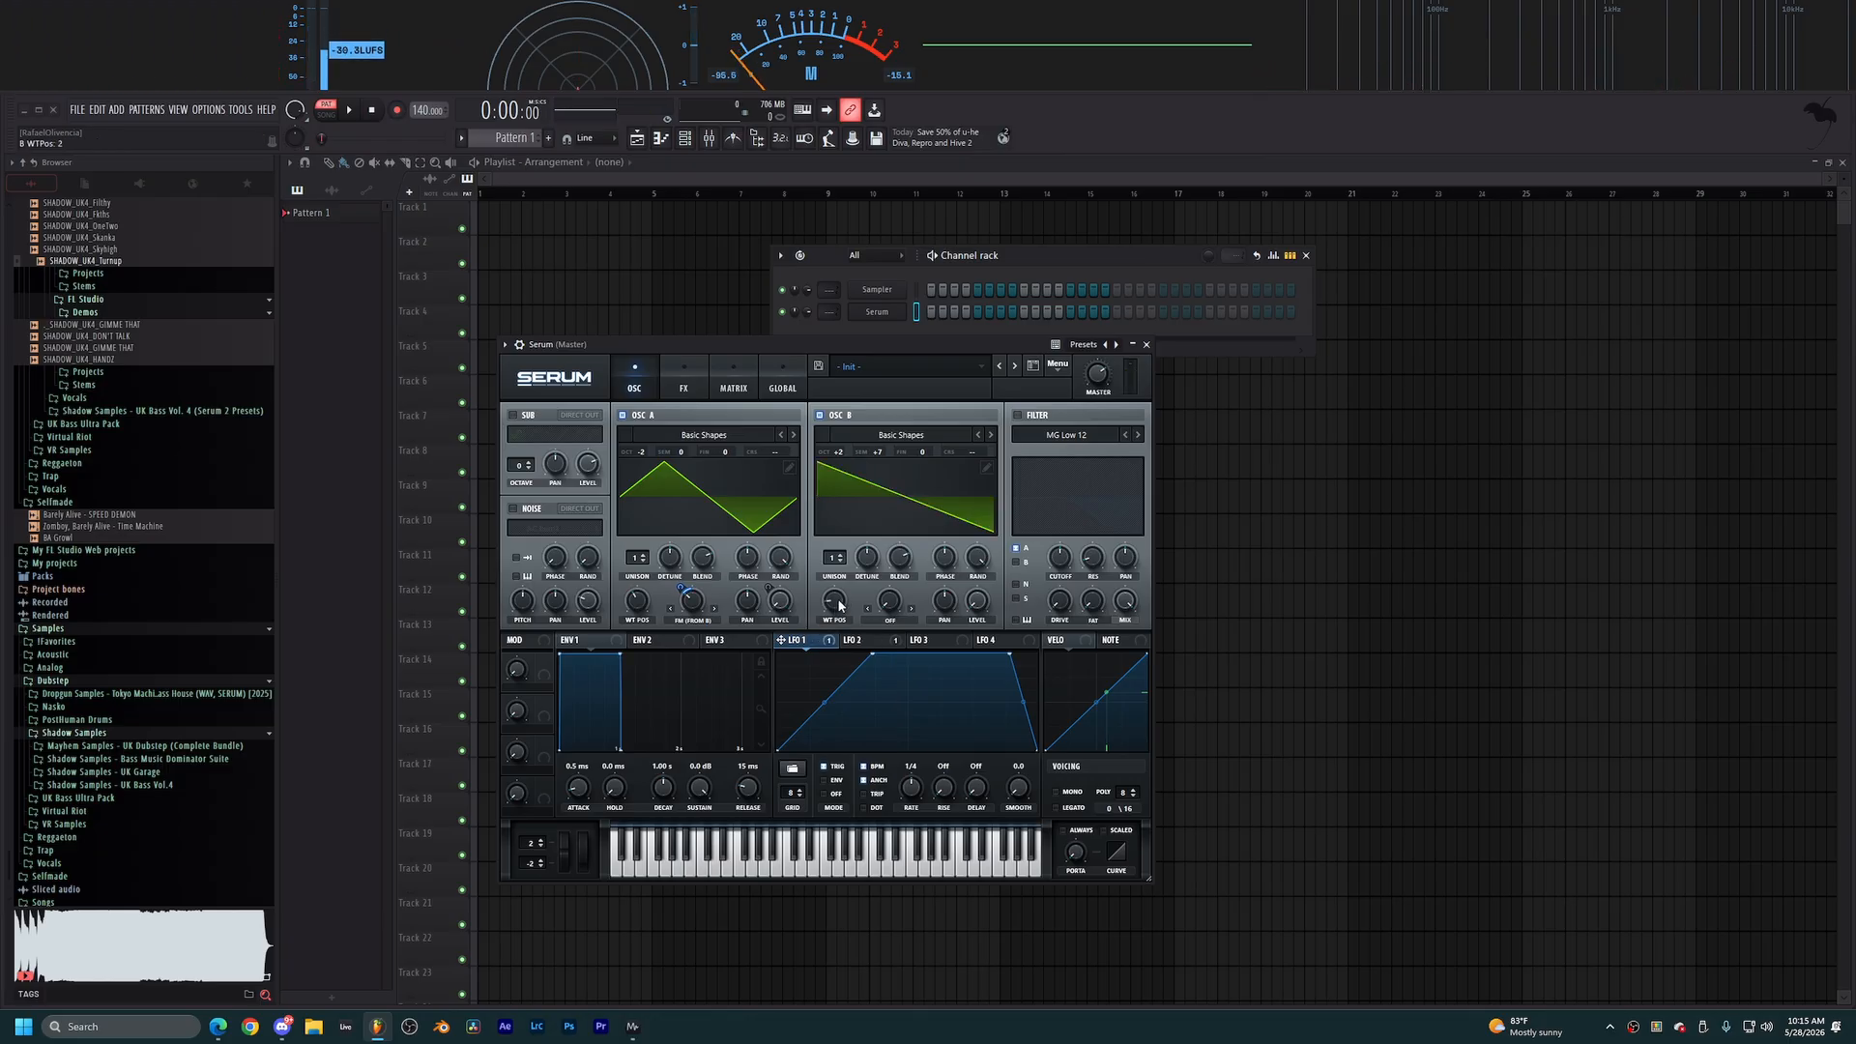
mouse_move(839, 606)
left_mouse_down()
mouse_move(840, 624)
mouse_move(846, 577)
mouse_move(865, 585)
mouse_move(843, 616)
mouse_move(841, 597)
left_mouse_up()
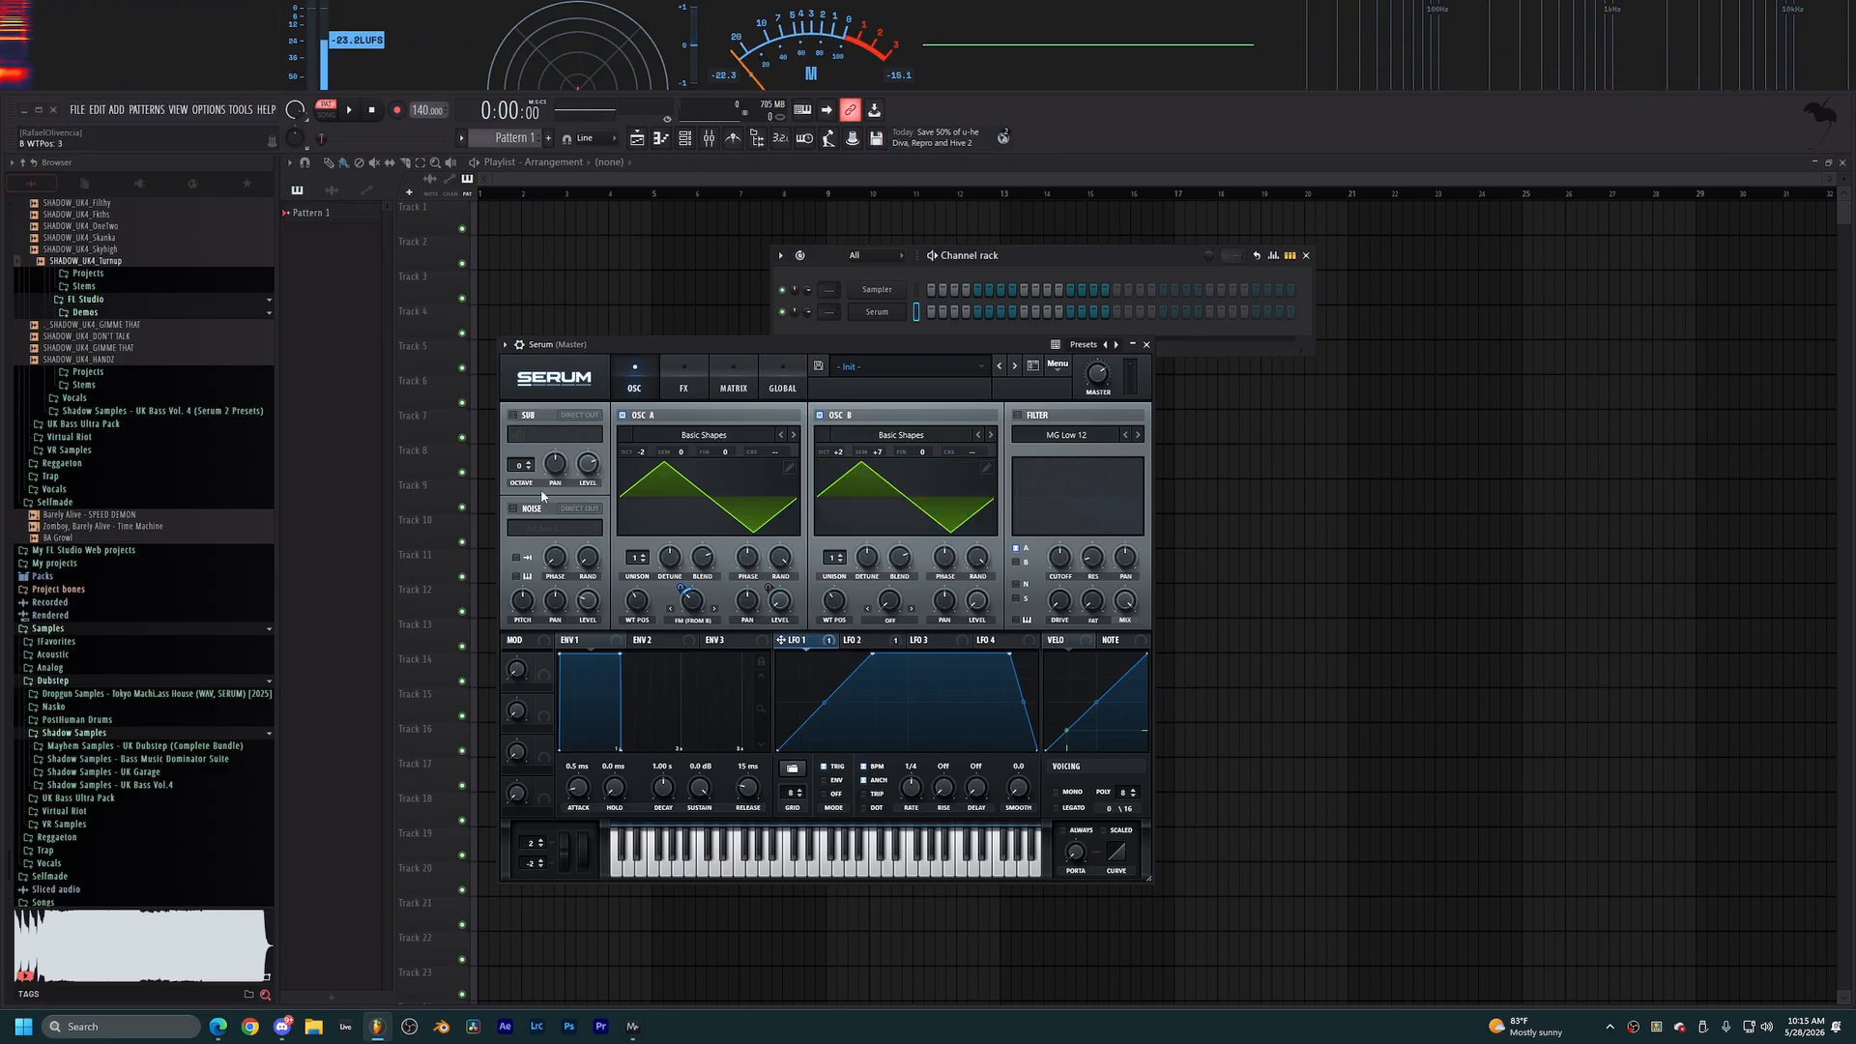
Add a distortion effect in Downsample mode and set its drive to about 35%.
left_click(682, 386)
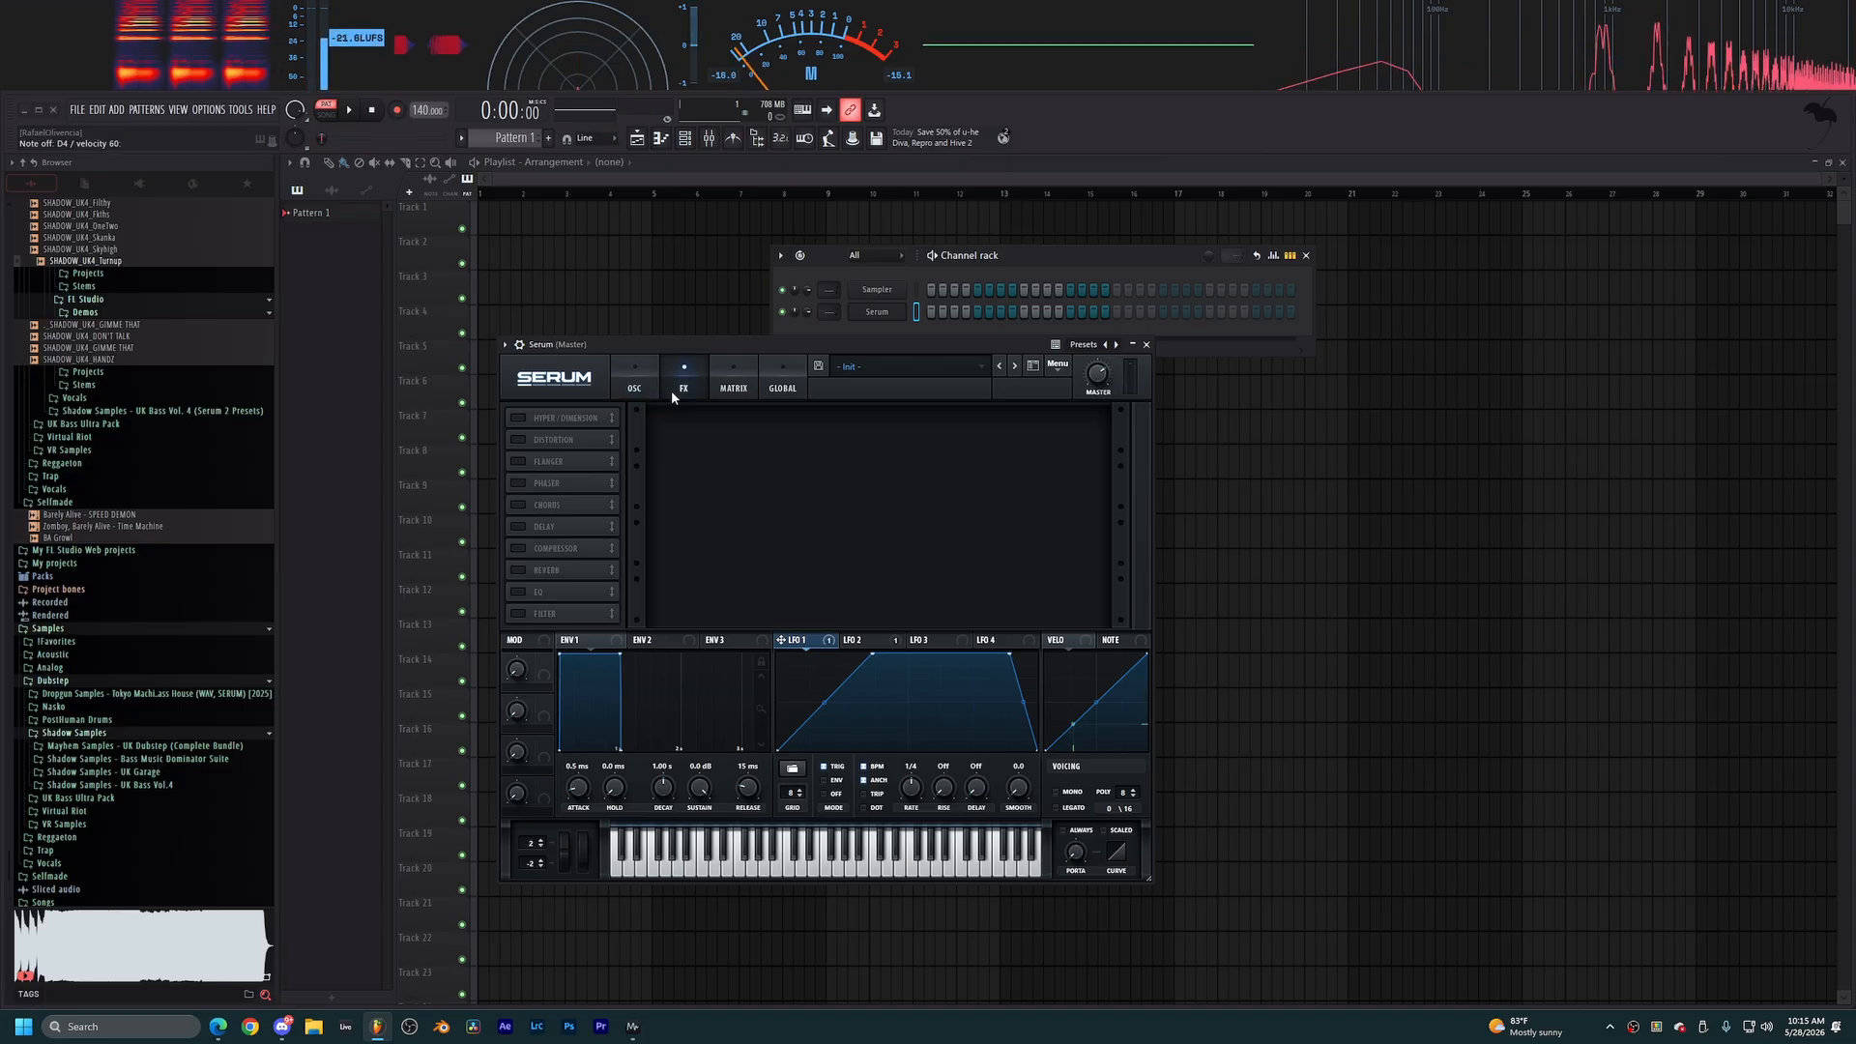
left_click(519, 440)
left_click(742, 433)
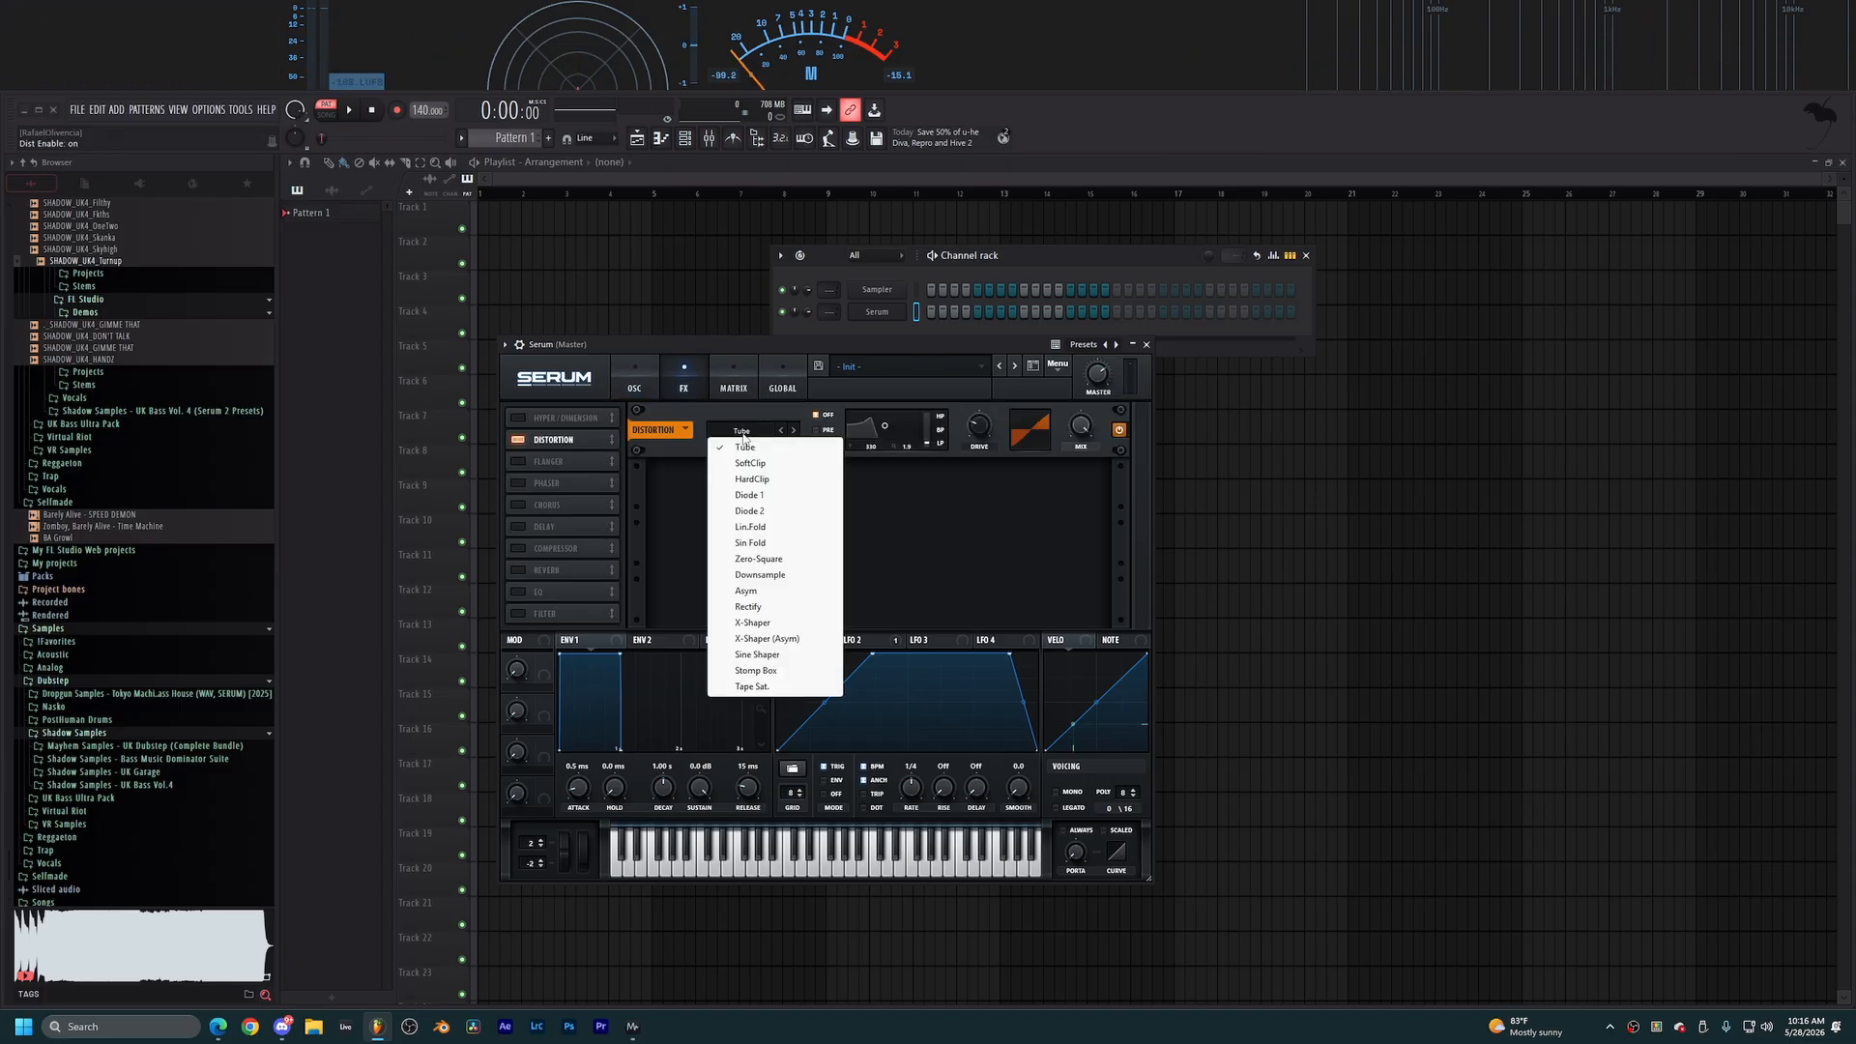
left_click(798, 576)
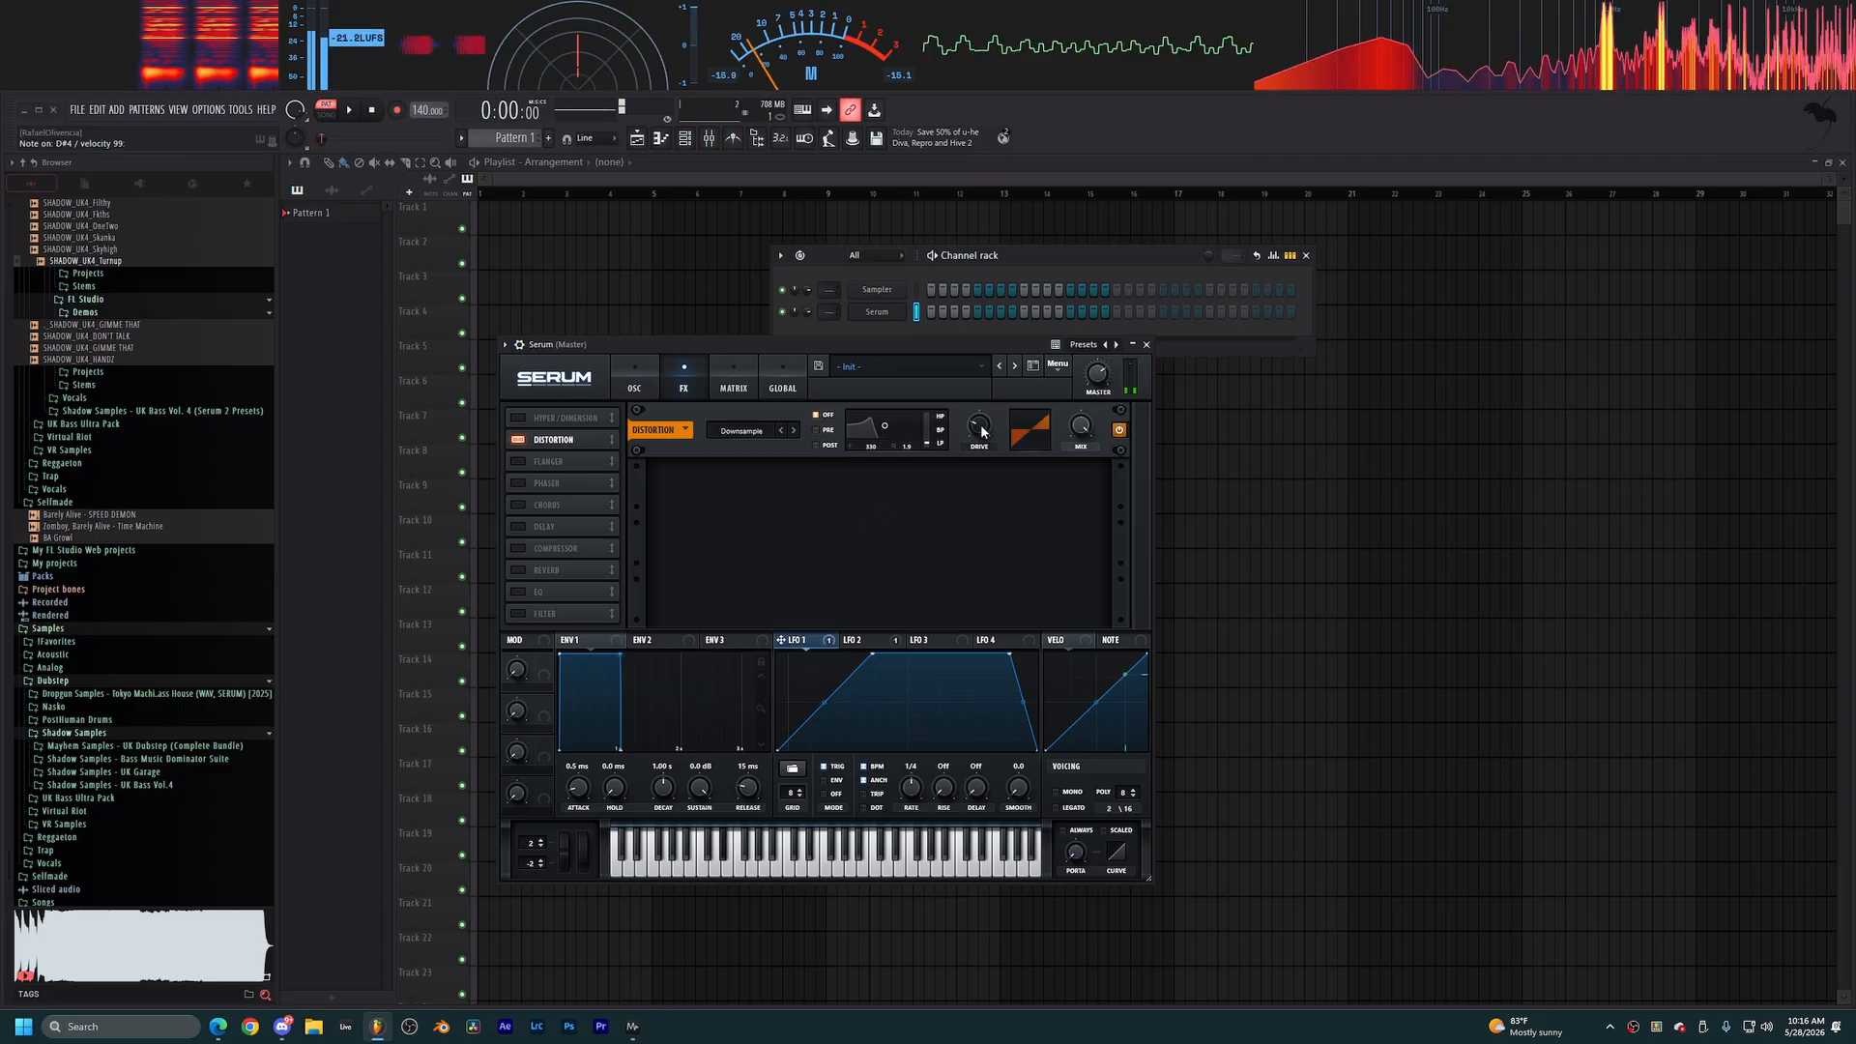
mouse_move(985, 410)
left_mouse_down()
mouse_move(994, 371)
mouse_move(990, 416)
left_mouse_up()
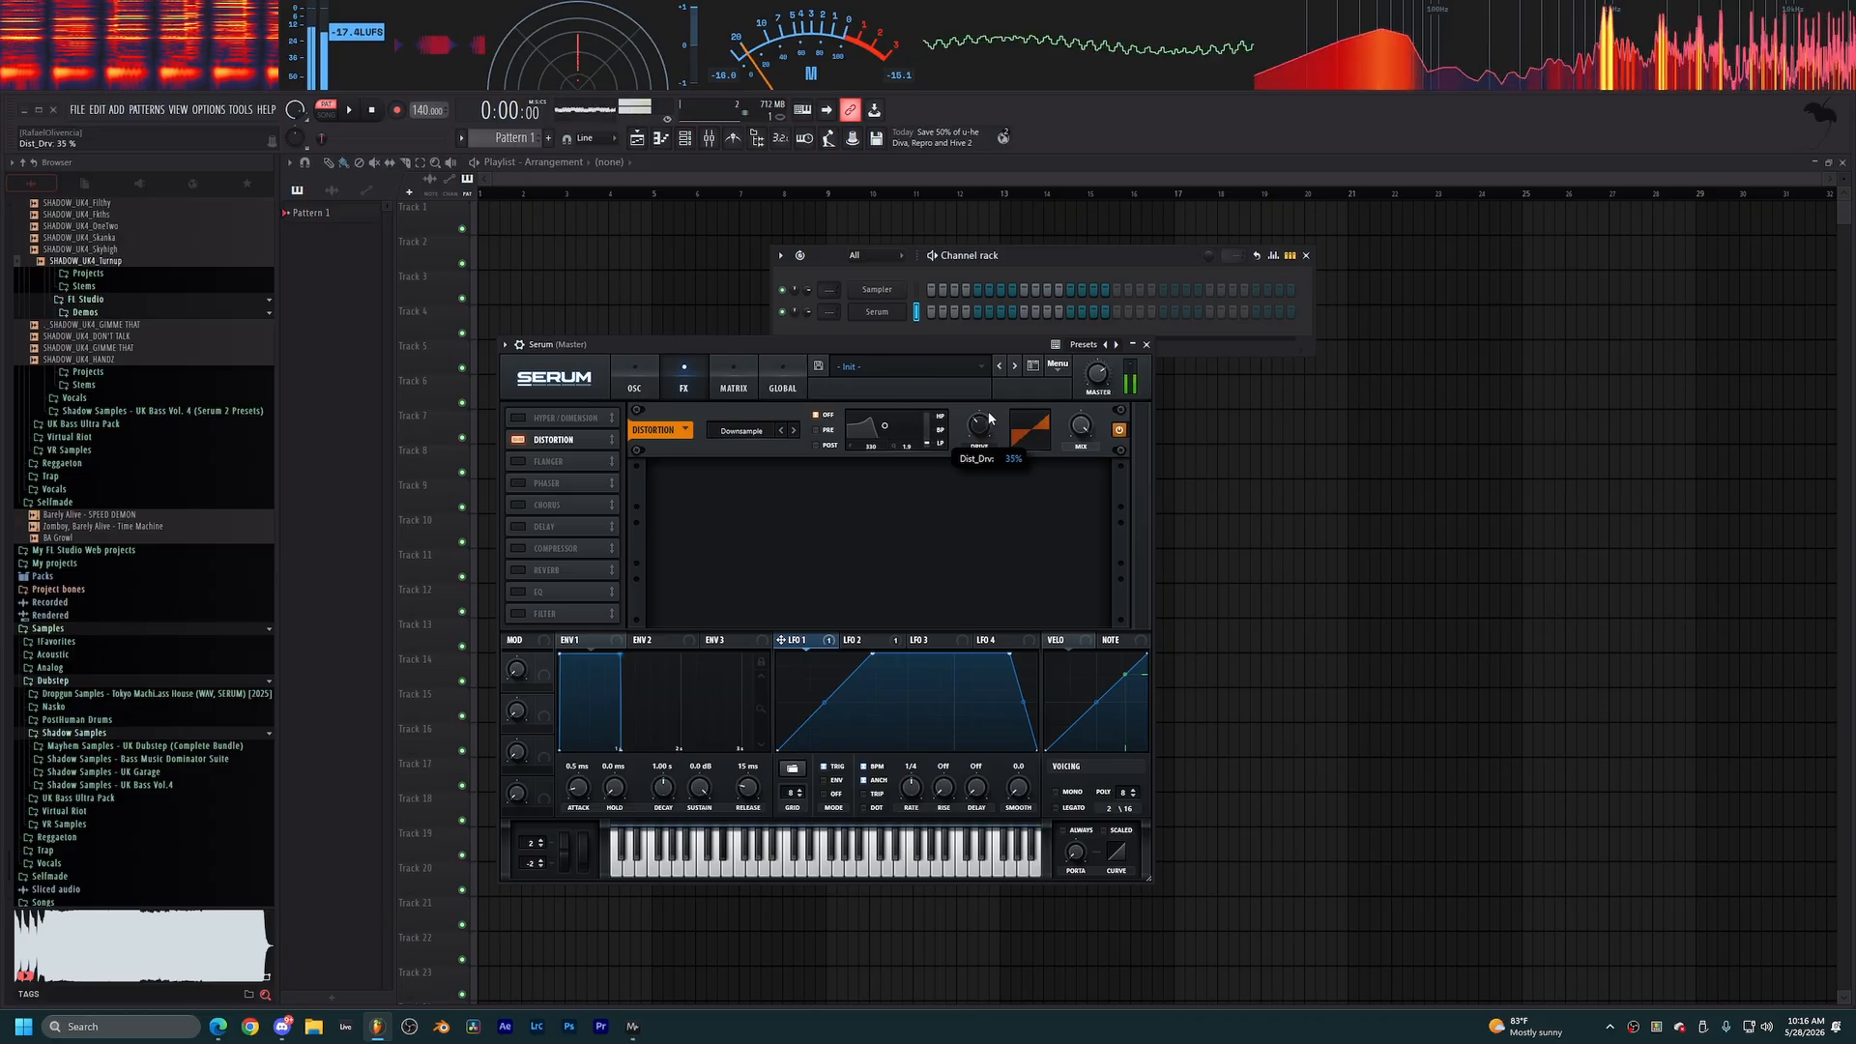
Set the distortion mix to 50% and modulate it with LFO 1.
left_click_drag(1080, 426, 1076, 501)
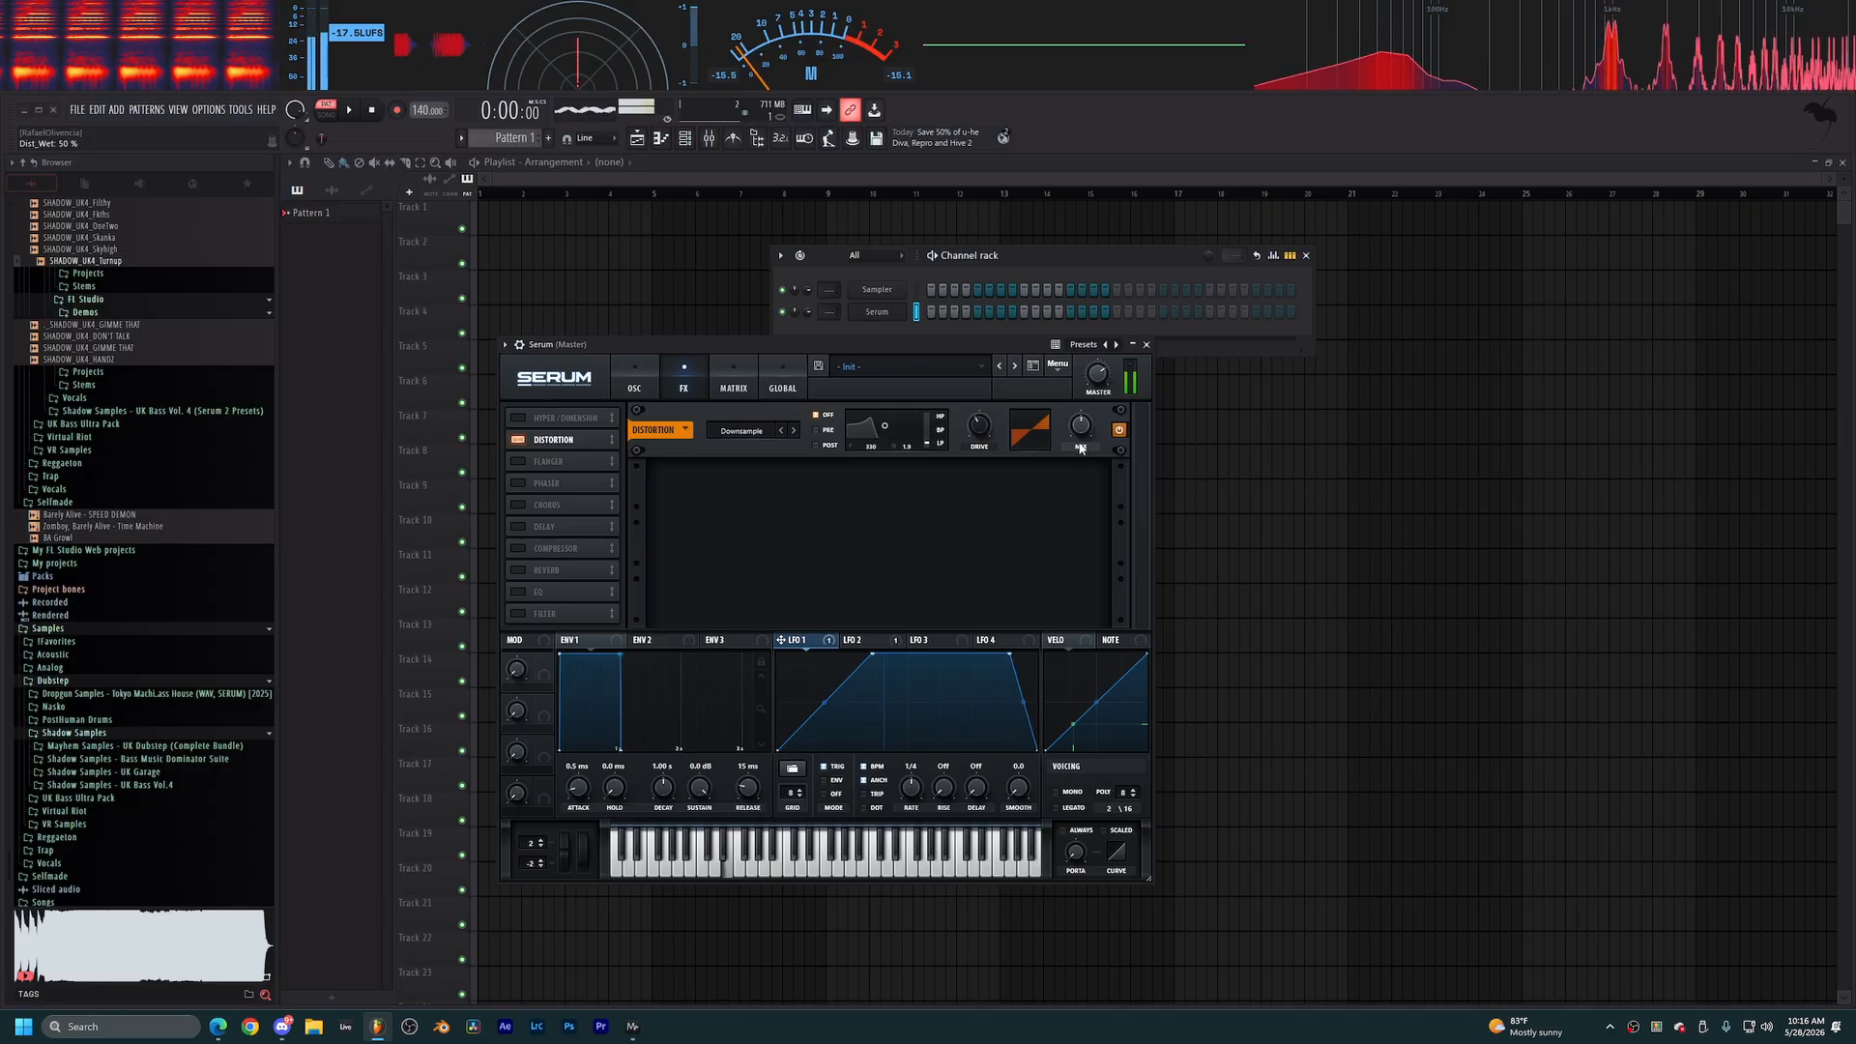
left_click_drag(1083, 435, 1073, 435)
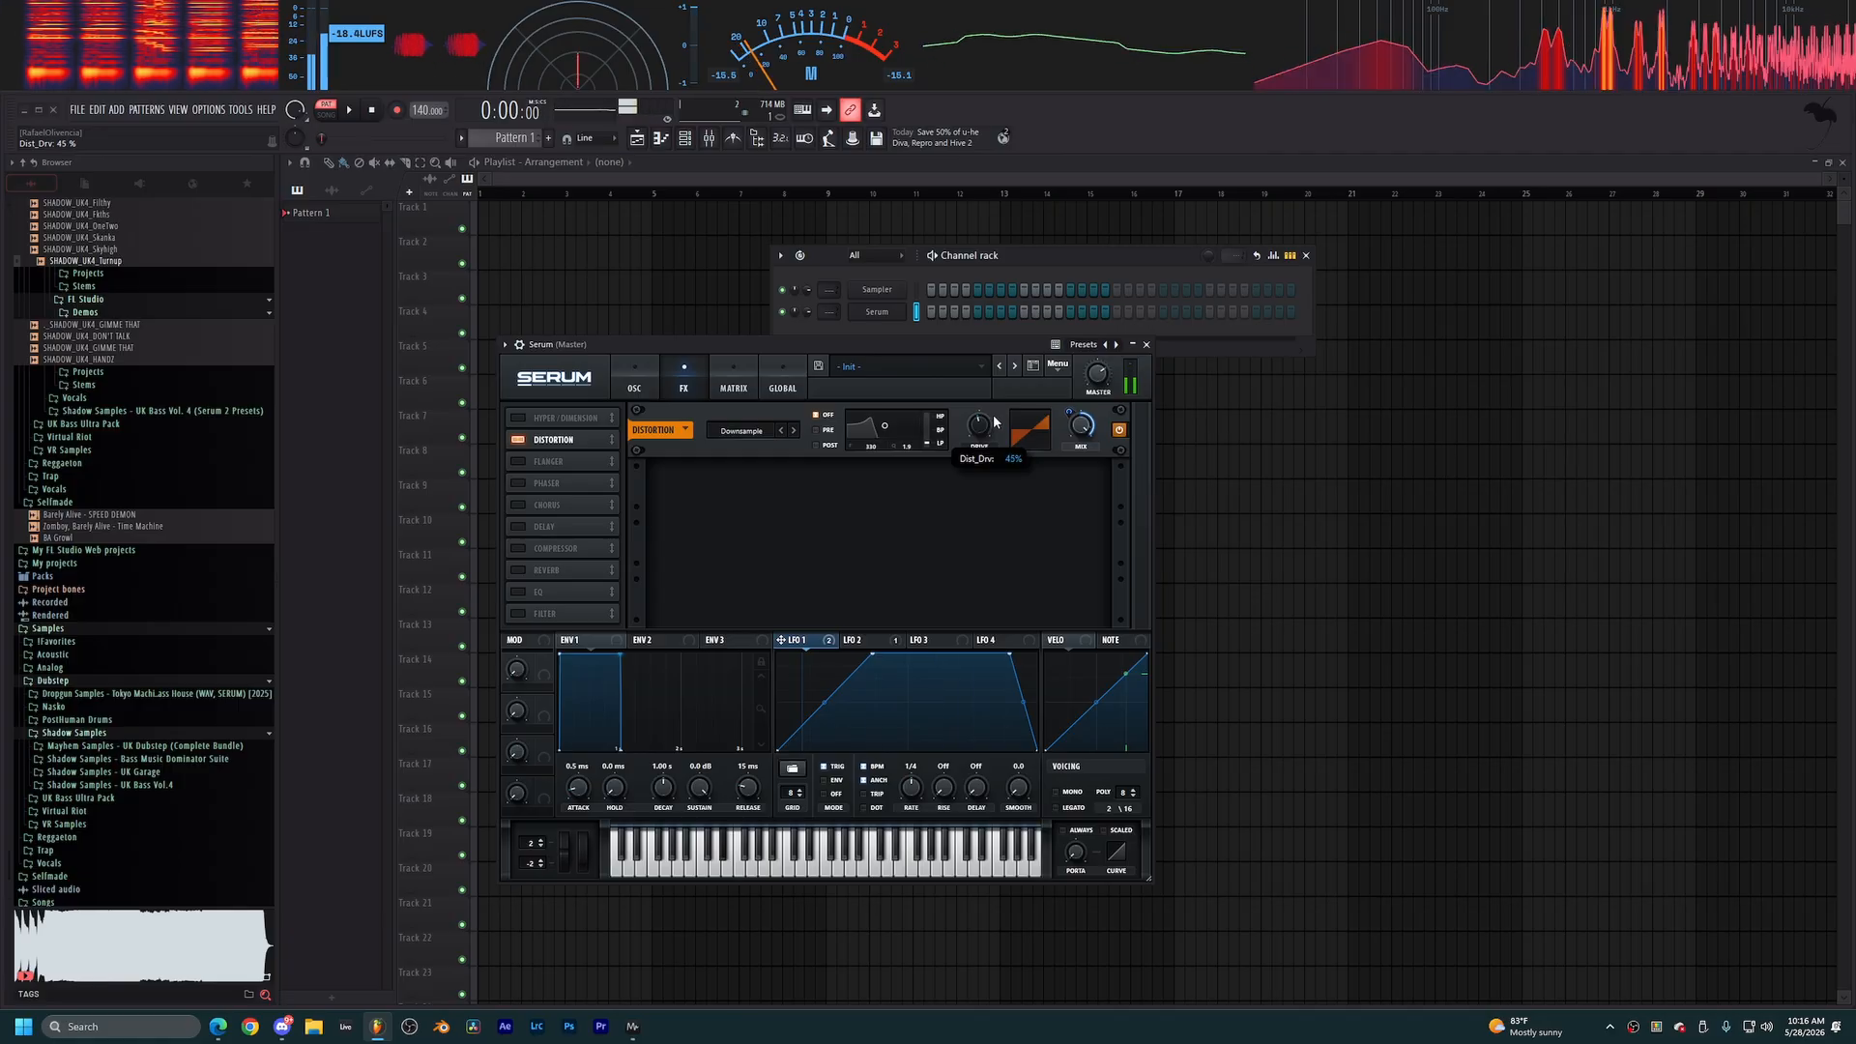
Readjust the distortion drive to about 41%.
left_click_drag(995, 421, 981, 440)
scroll(981, 439, "down", 4)
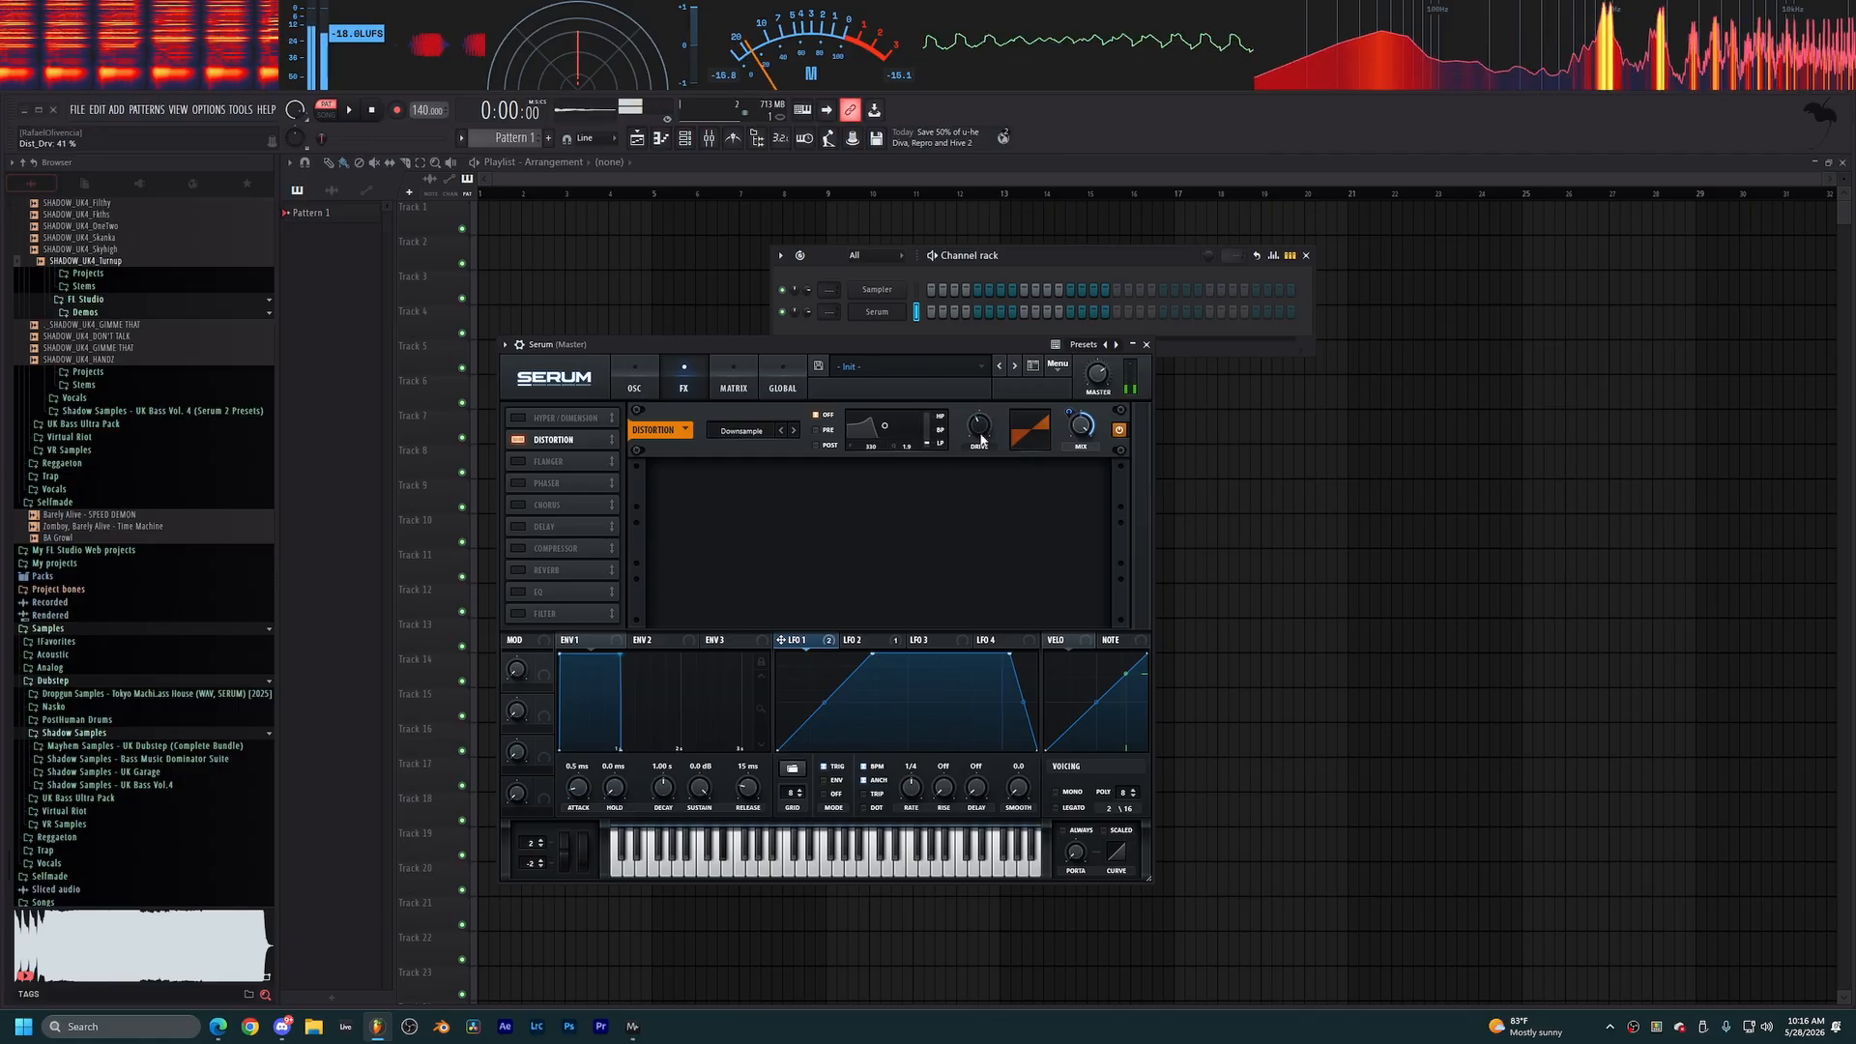
scroll(981, 439, "down", 4)
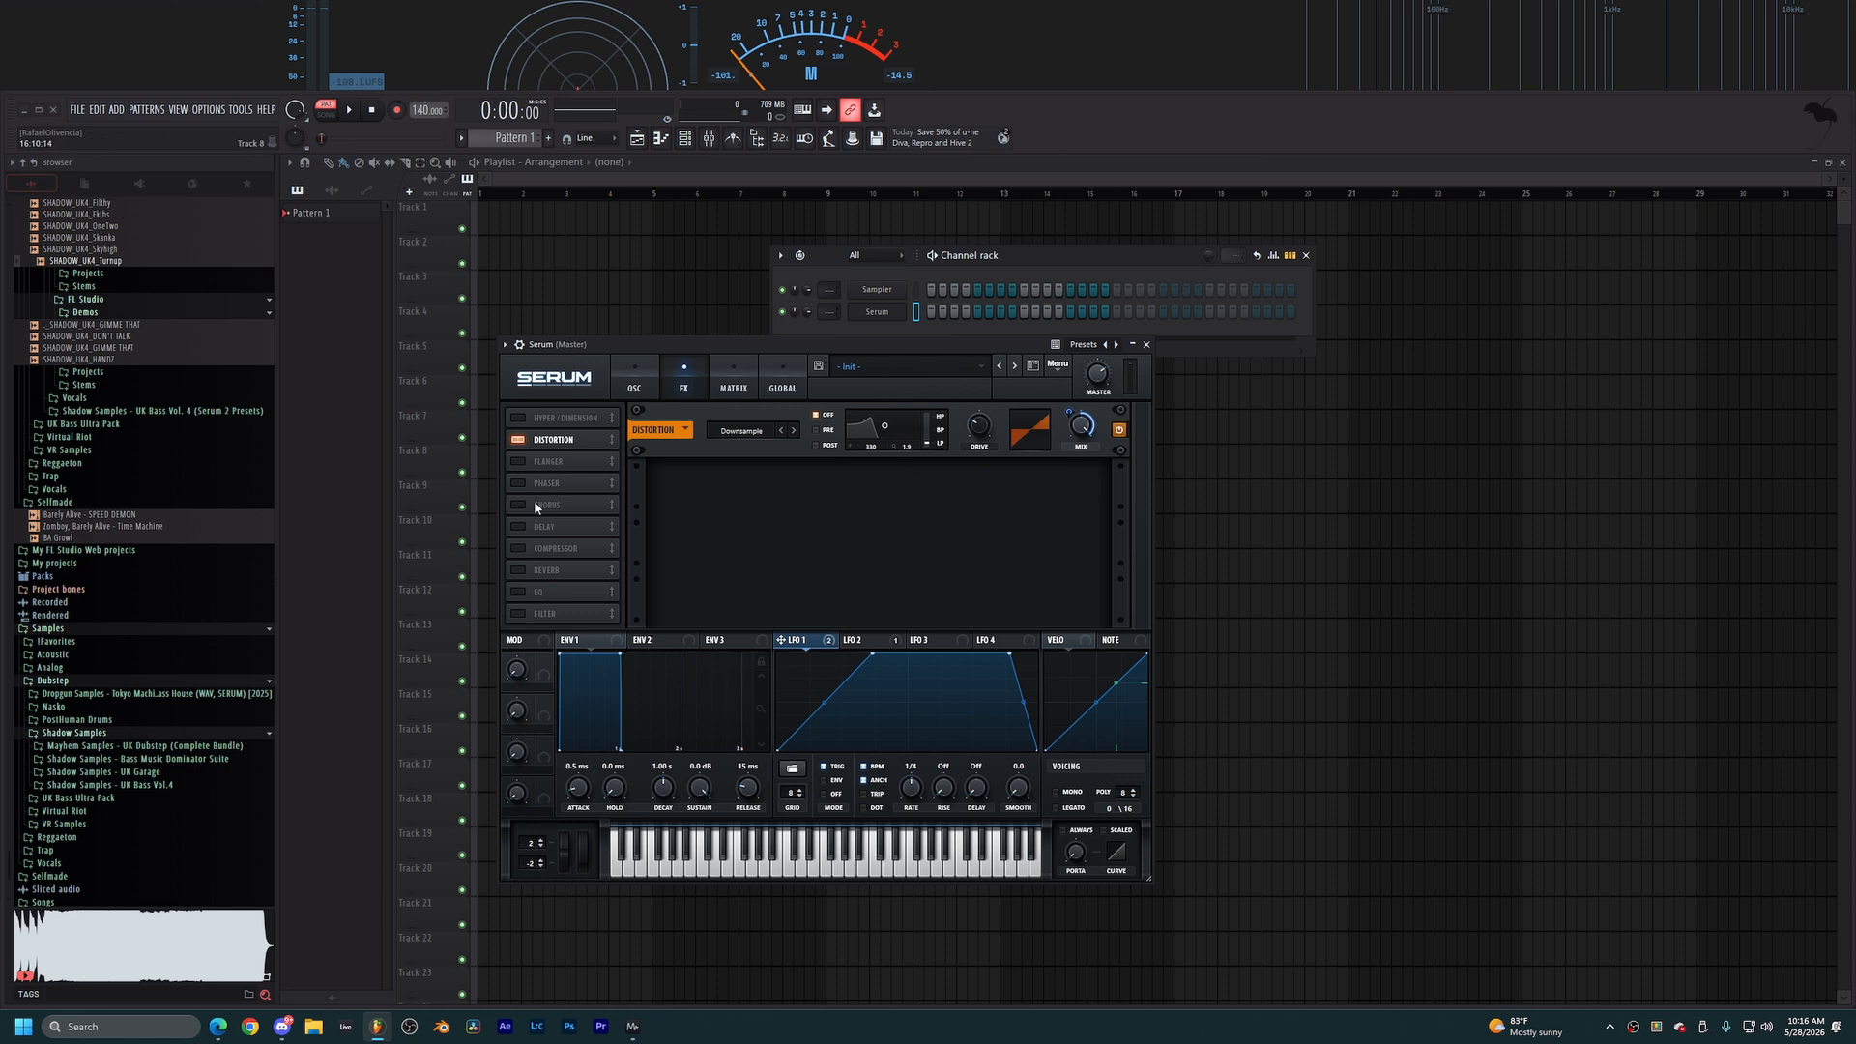
Add a compressor effect in multiband mode and raise its gain to about 12.4 dB.
left_click(515, 548)
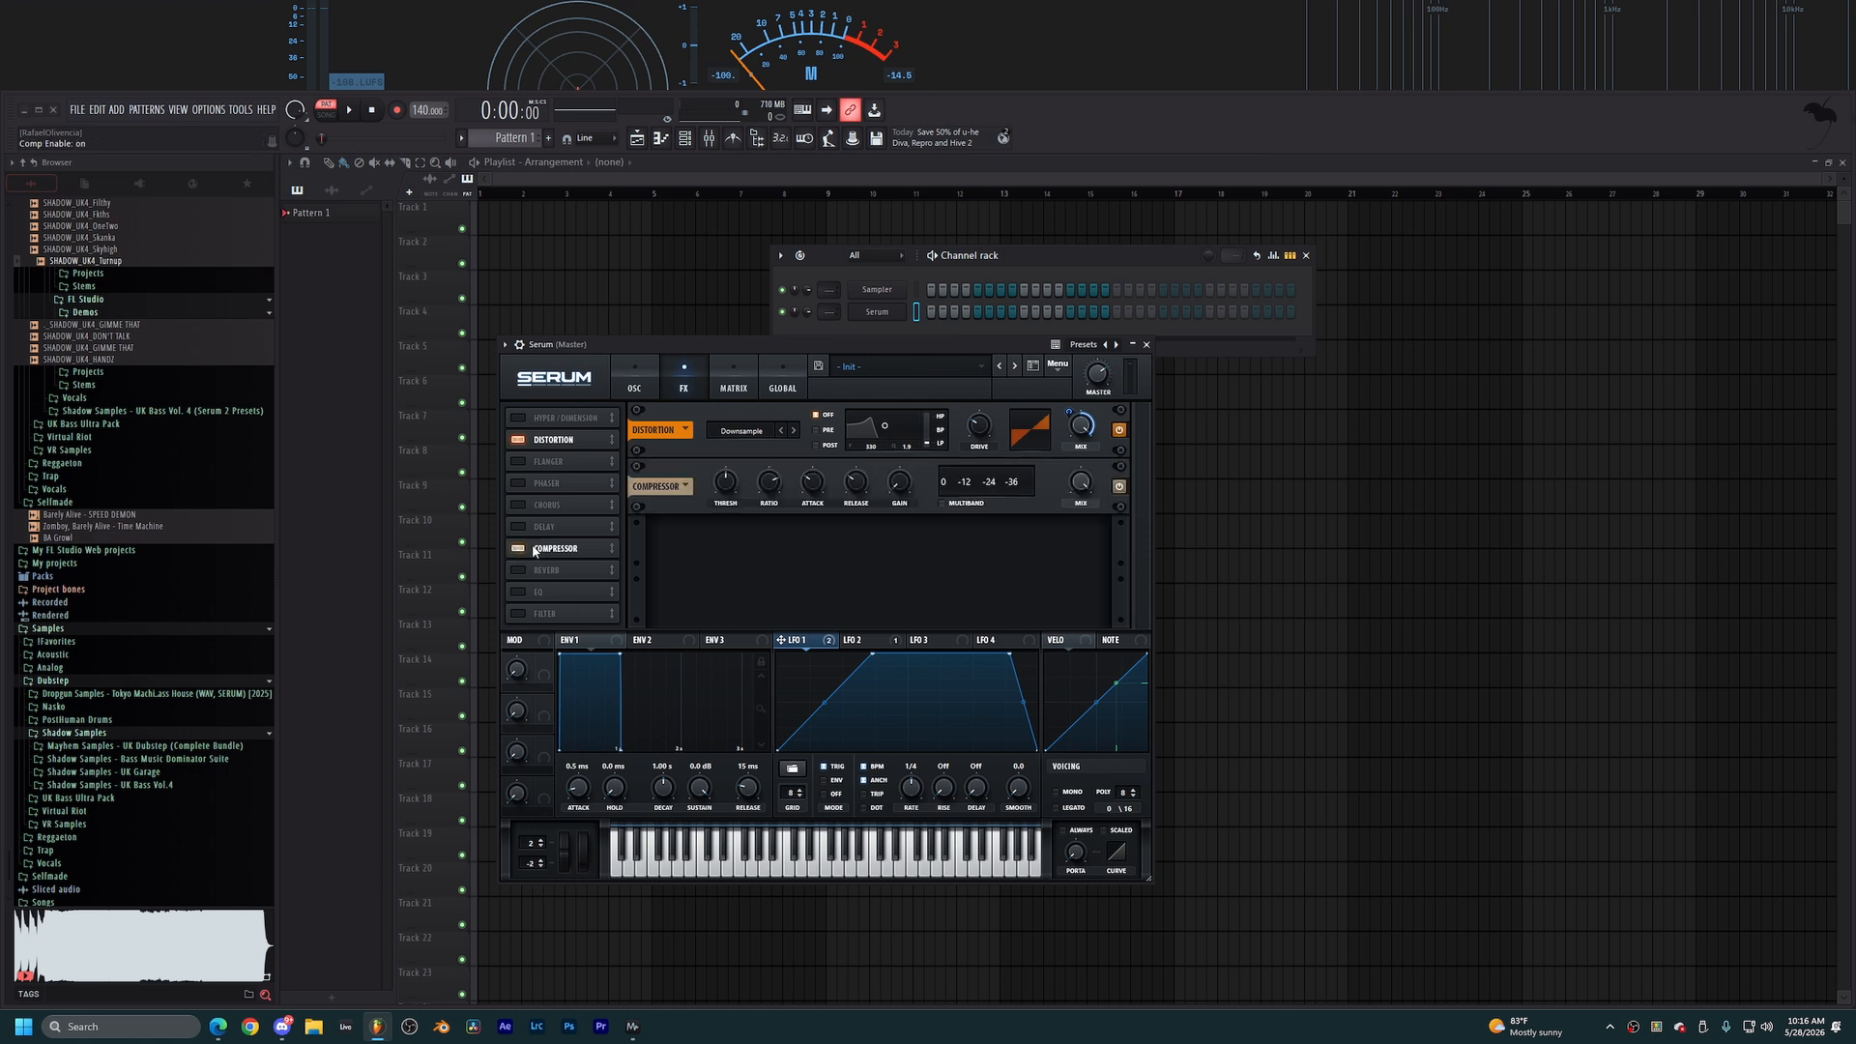
left_click(948, 503)
left_click_drag(904, 482, 913, 441)
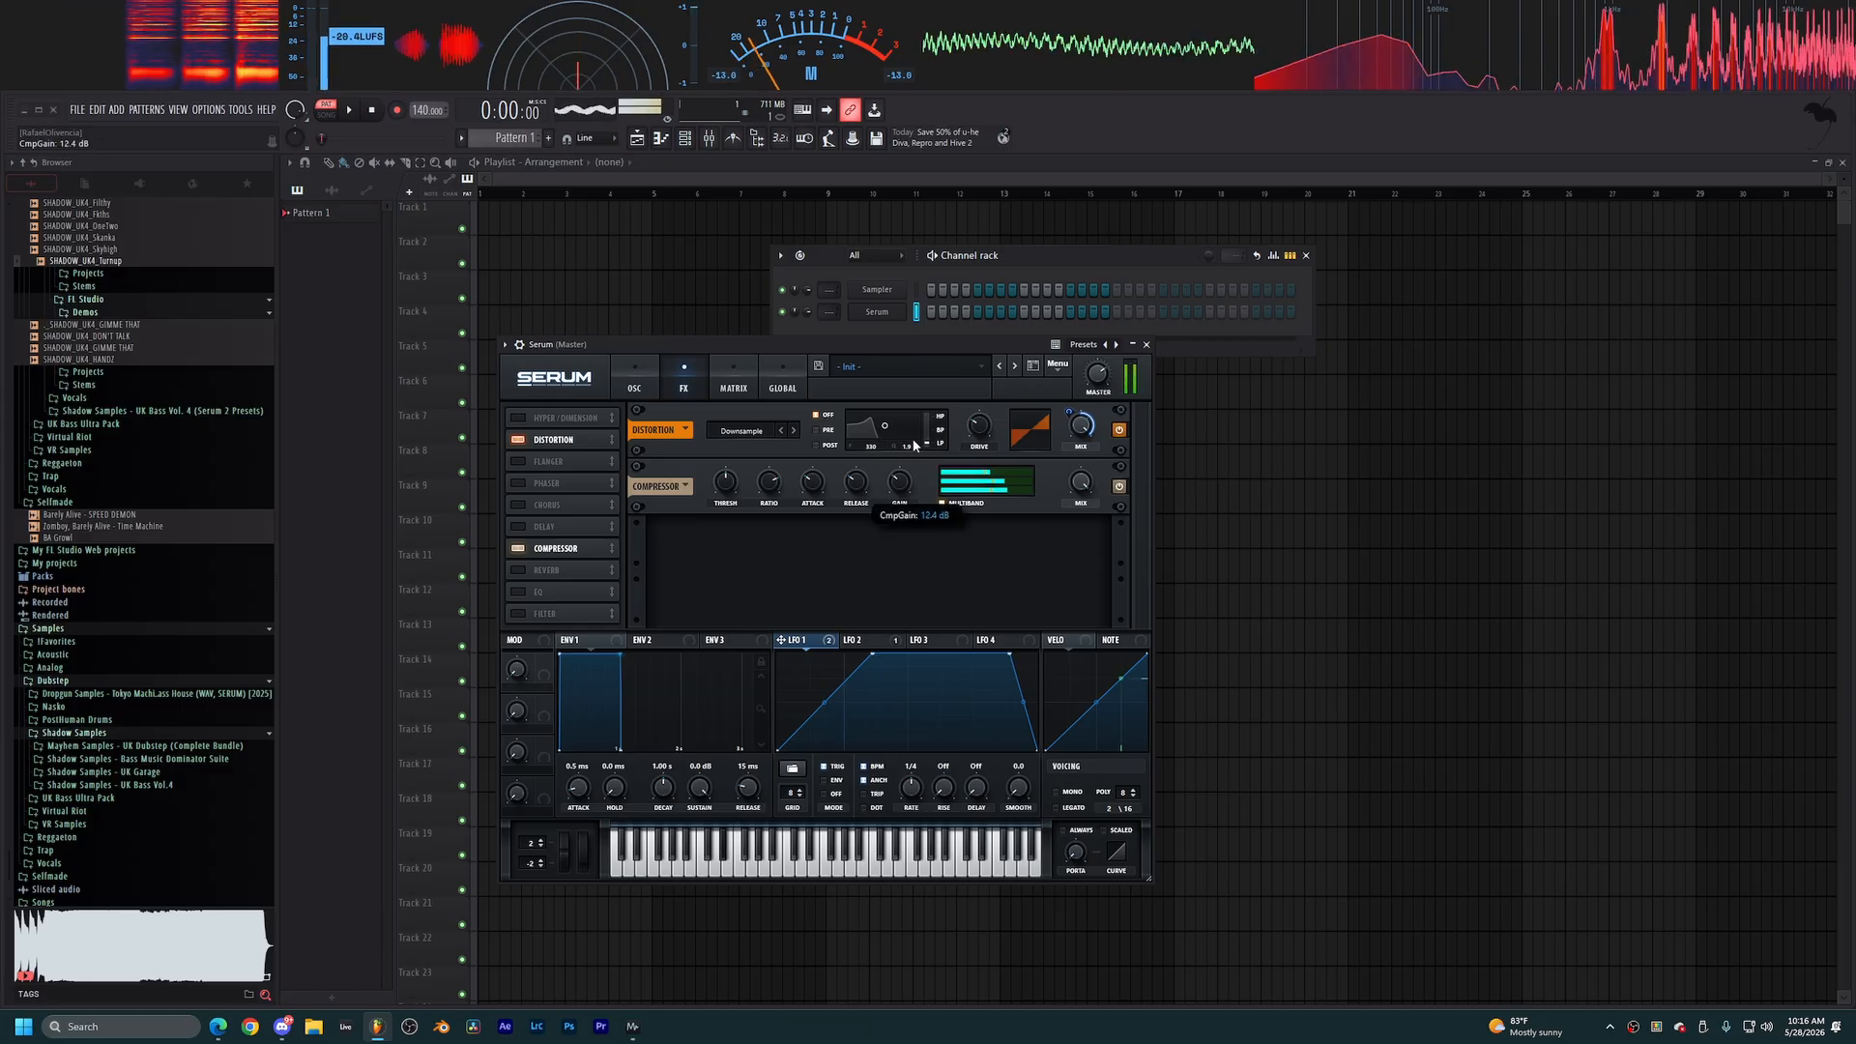
Add a filter effect ahead of the distortion in the effects chain and modulate its cutoff with LFO 1.
left_click(519, 613)
left_click_drag(544, 618, 559, 431)
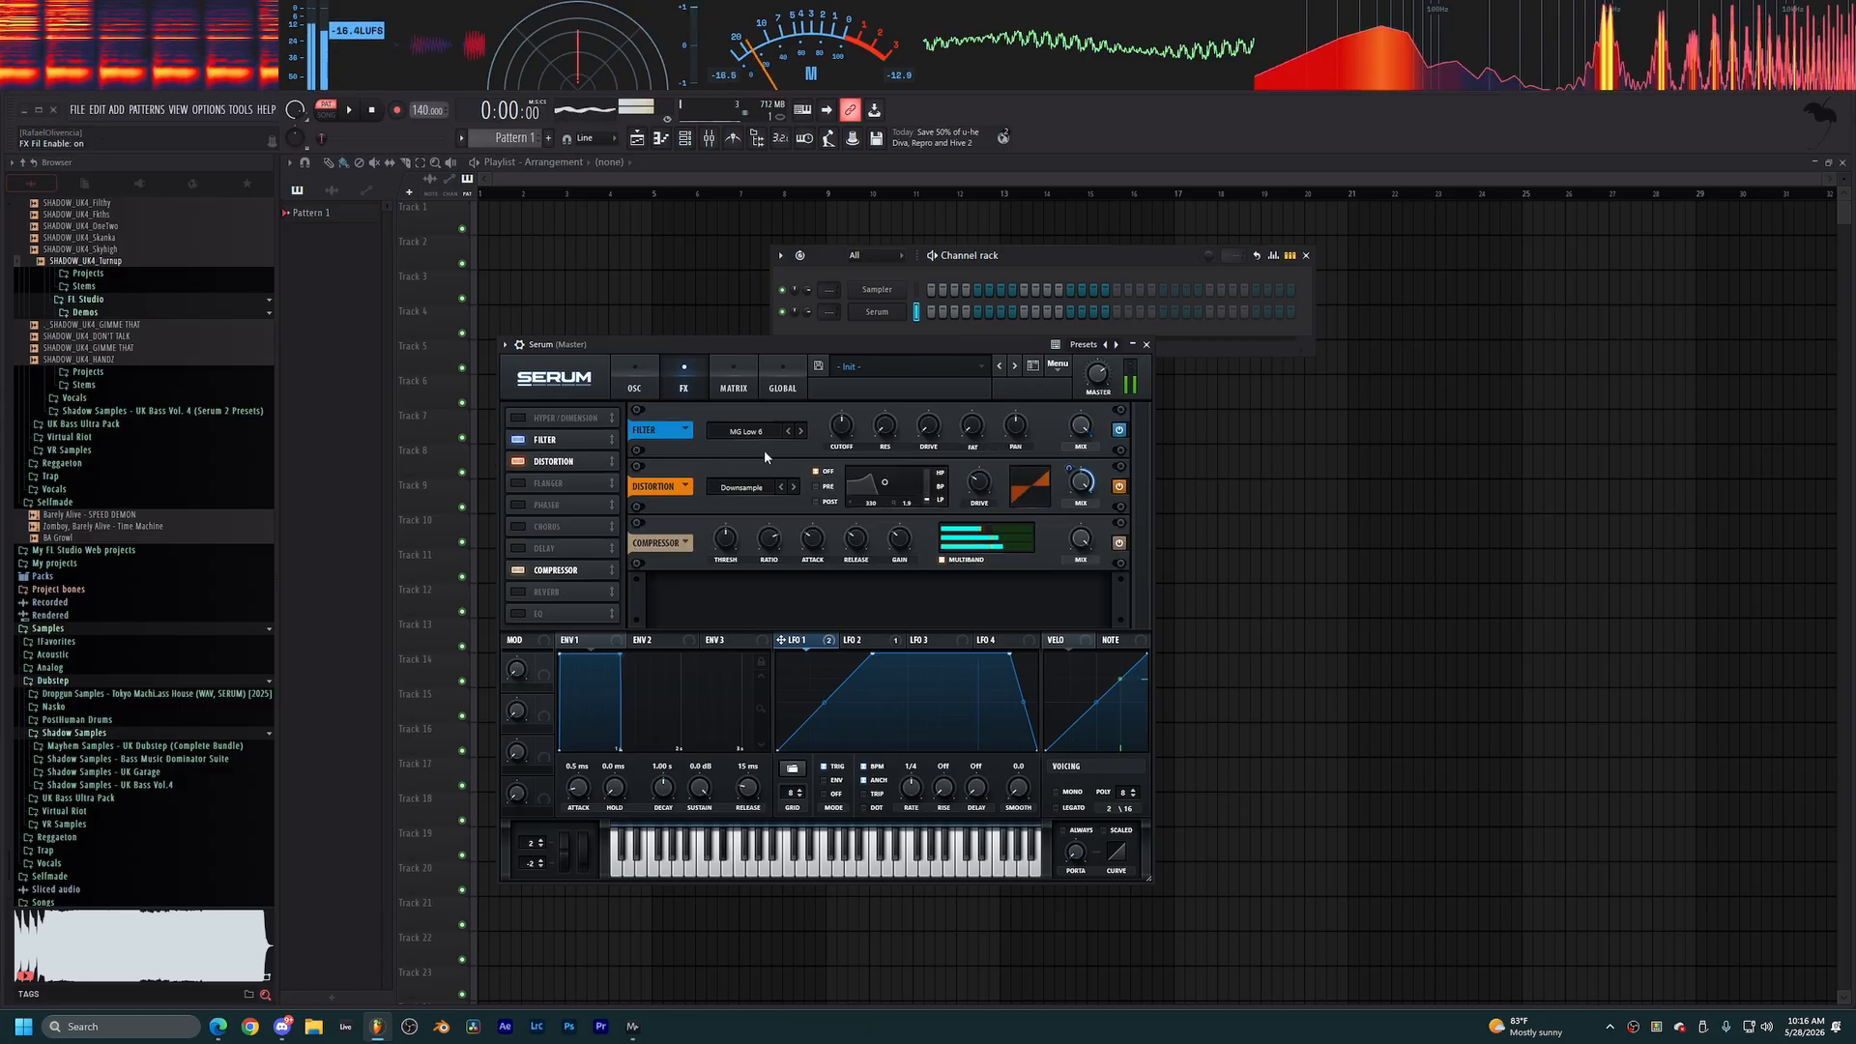
left_click_drag(815, 642, 837, 424)
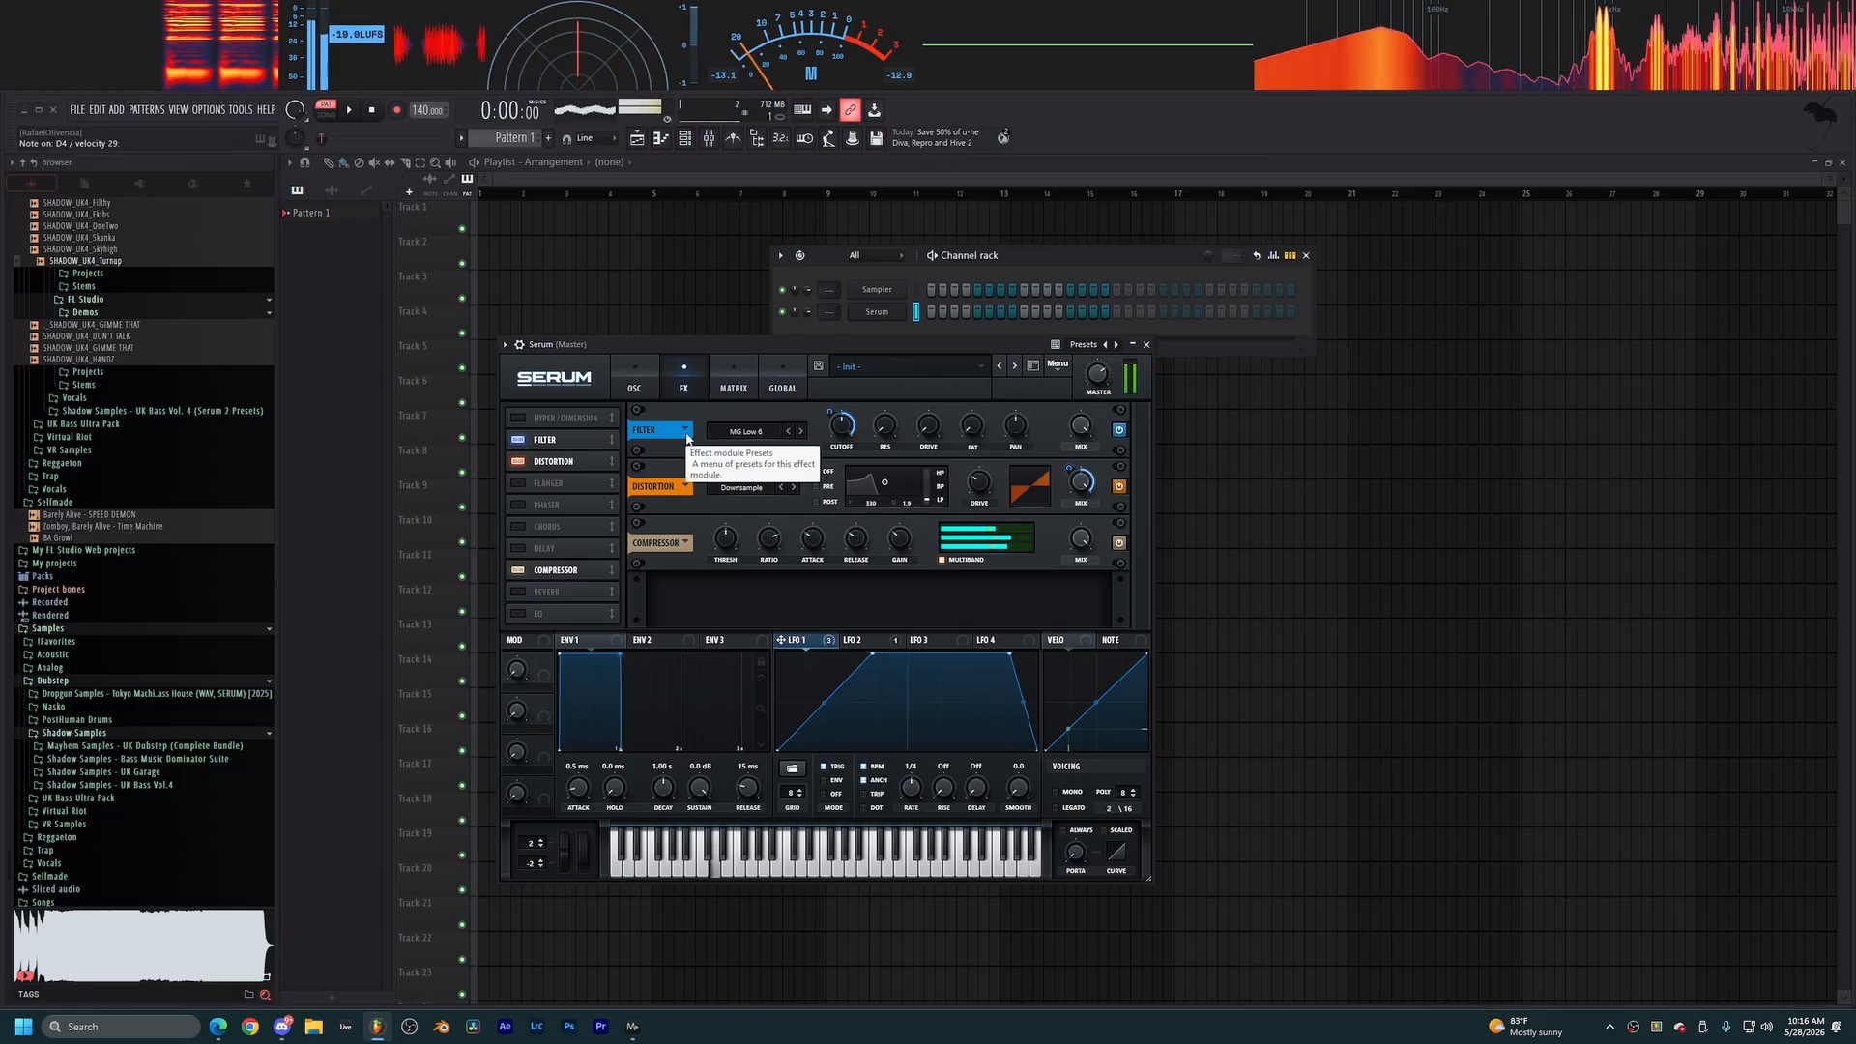
Enable the sub oscillator, lower its octave to -2 and route it to direct out.
left_click(634, 387)
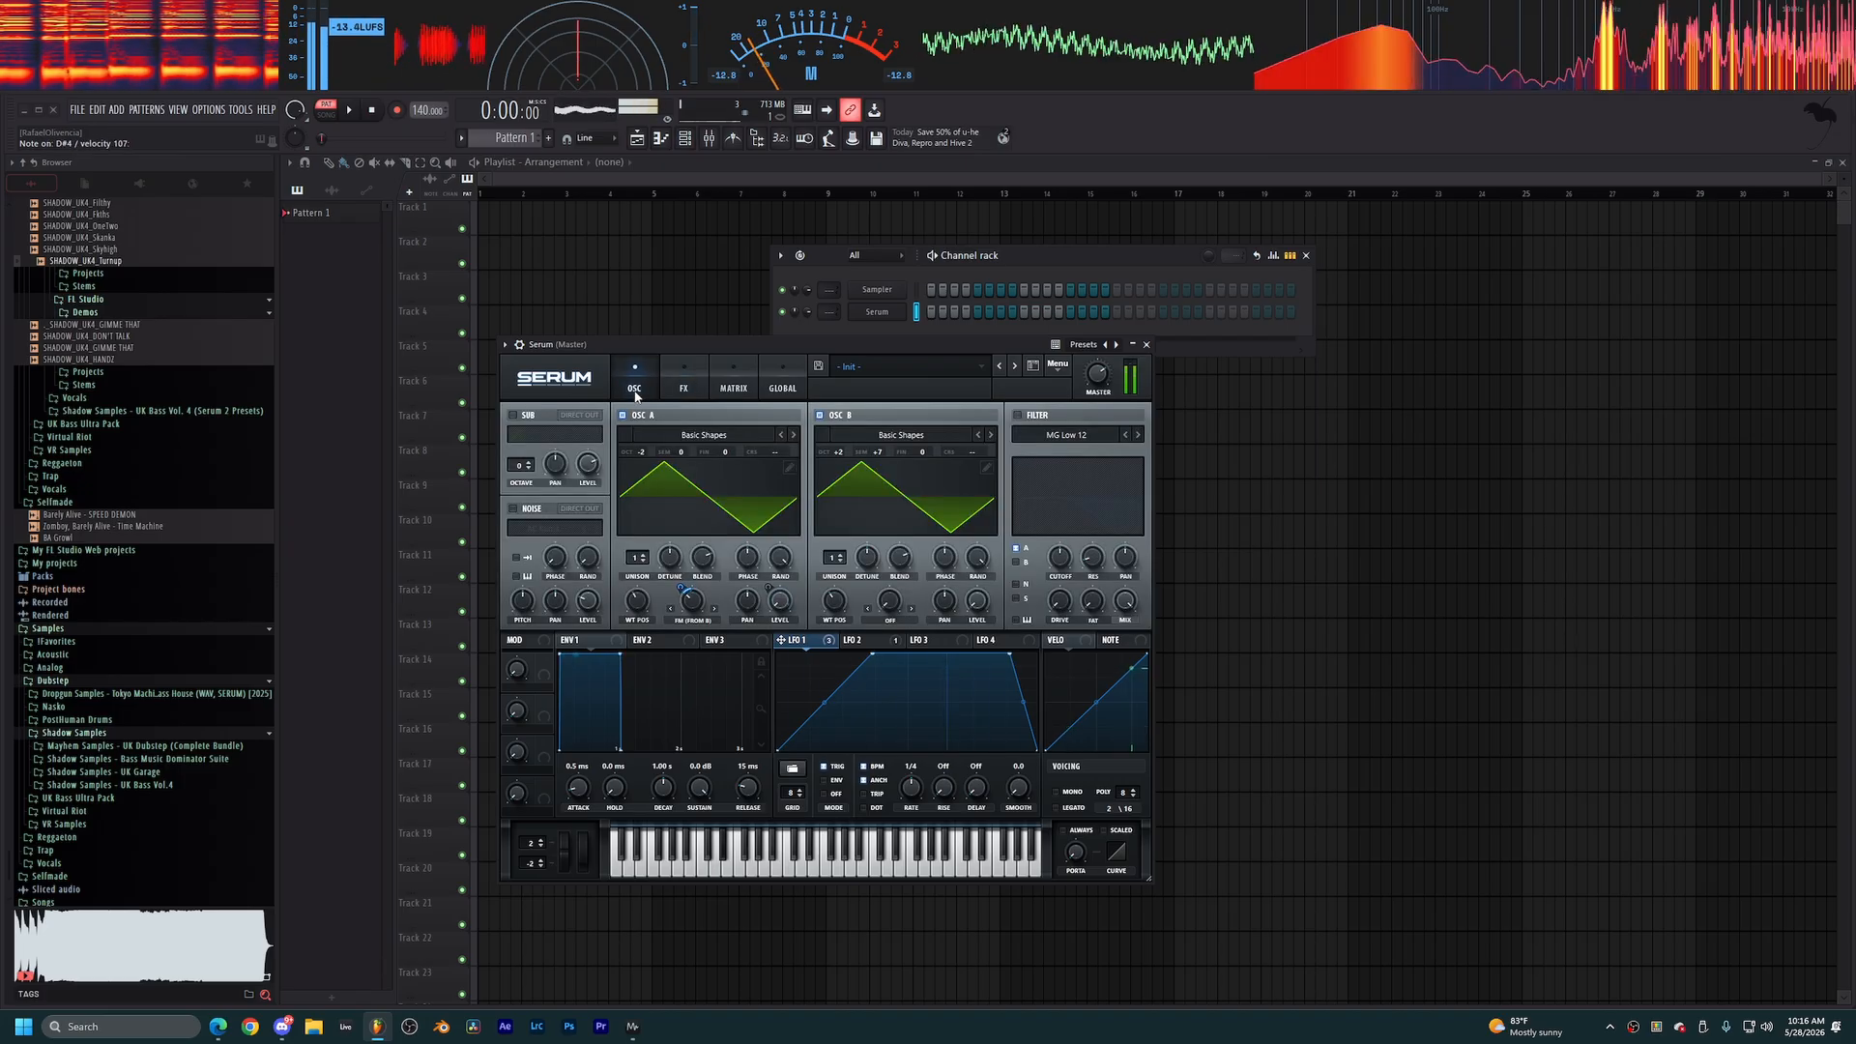
left_click(526, 420)
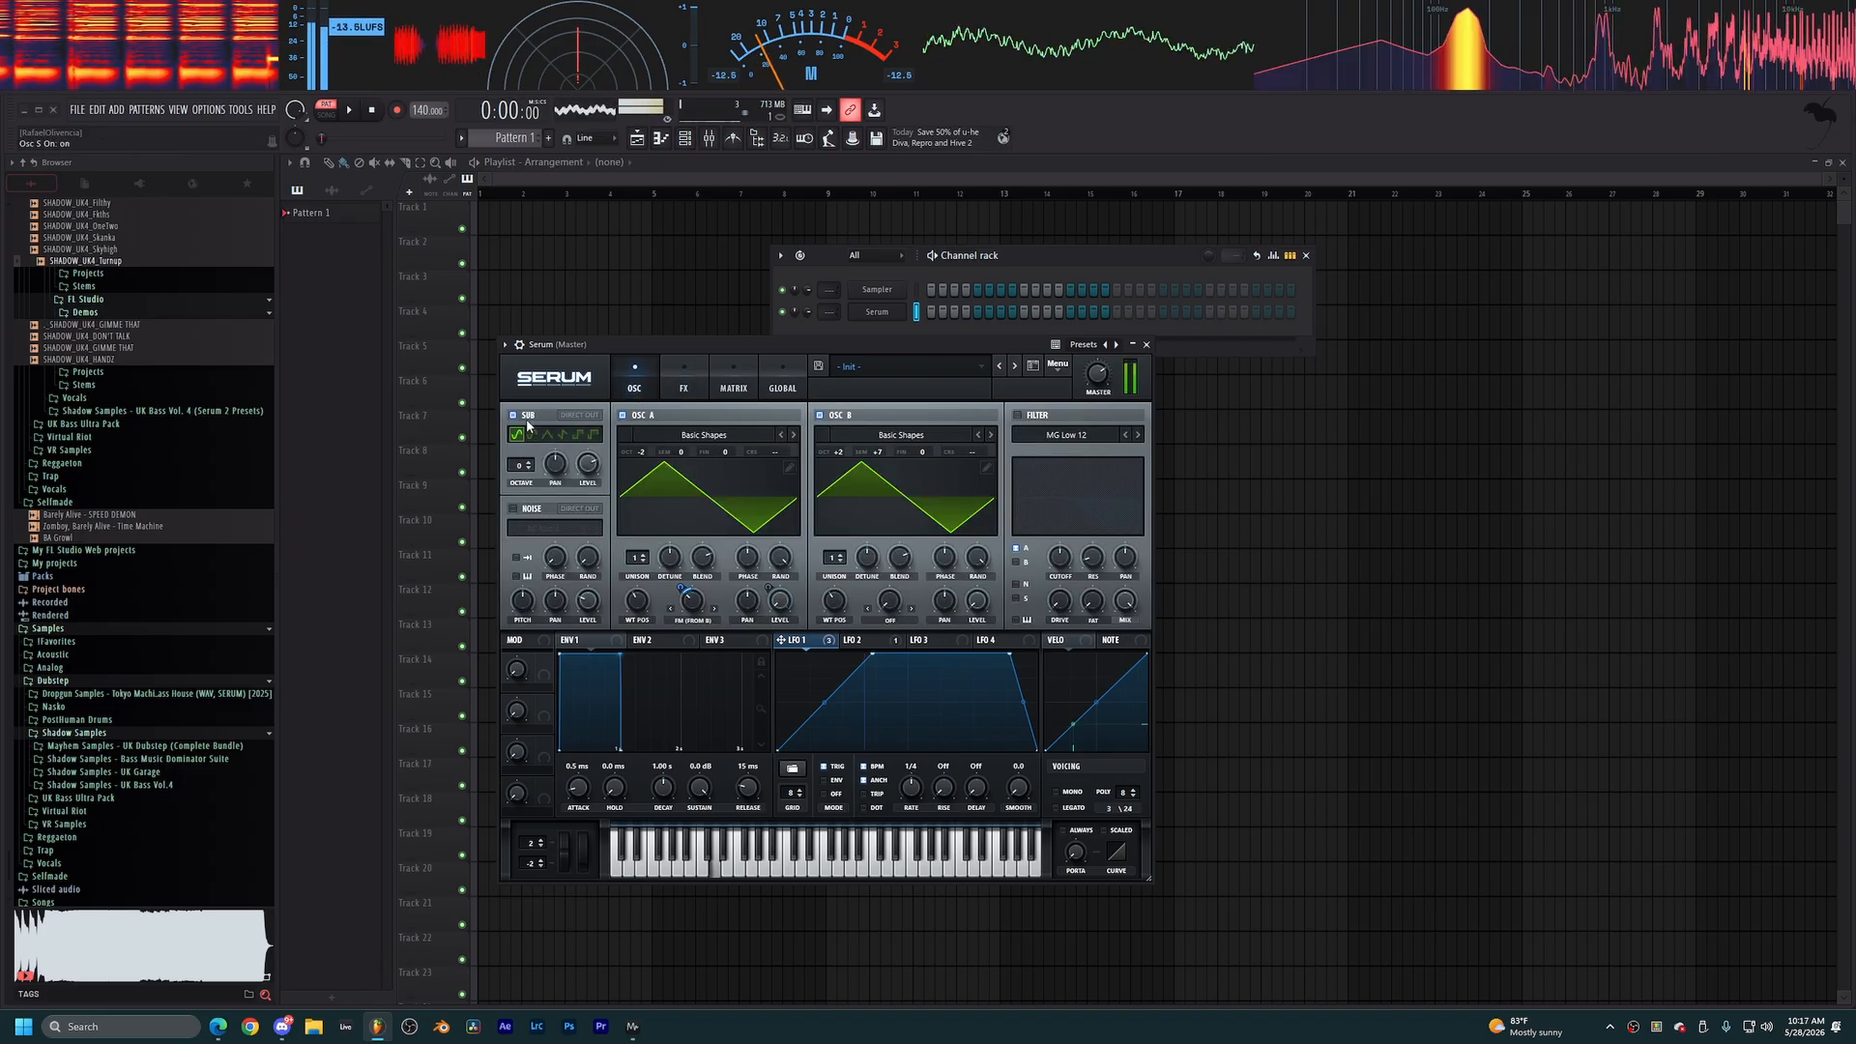
left_click_drag(521, 464, 521, 473)
left_click(581, 415)
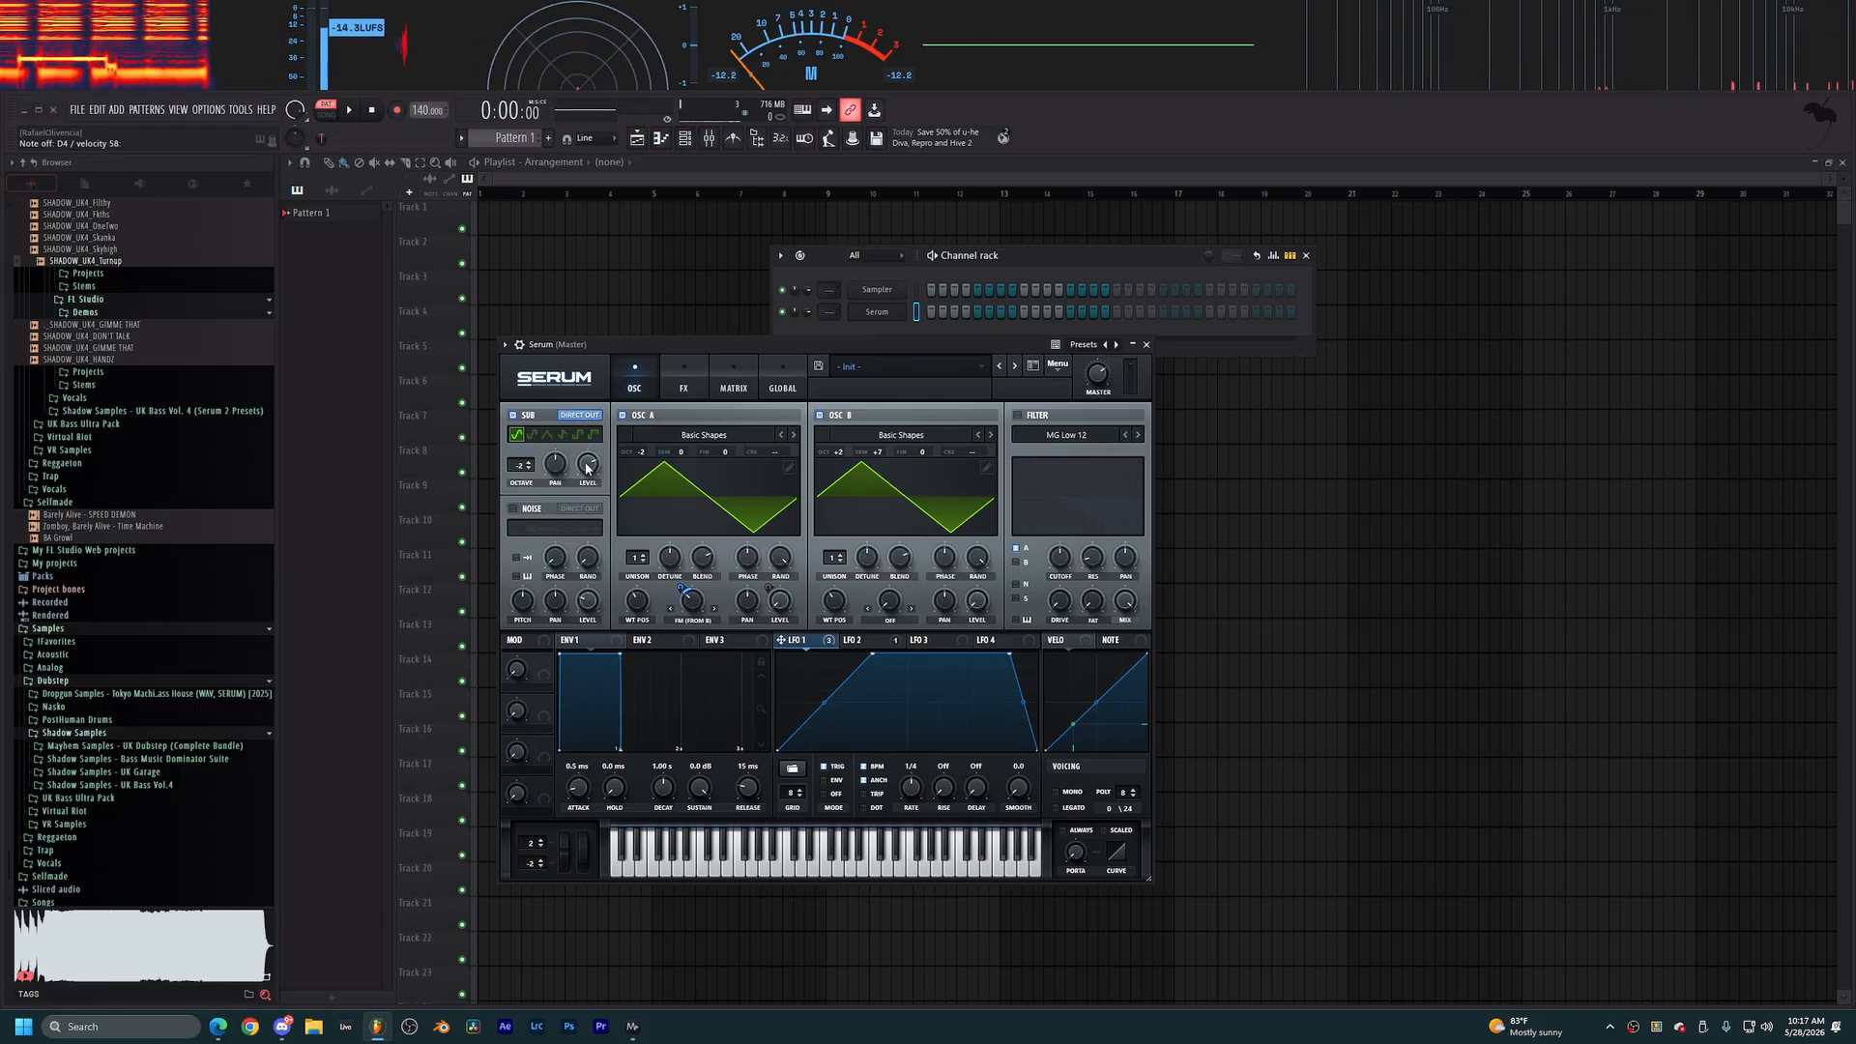
Switch the sub oscillator to a triangle wave, lower its level to 0% and modulate that level with LFO 2.
left_click(547, 434)
left_click_drag(588, 466, 692, 744)
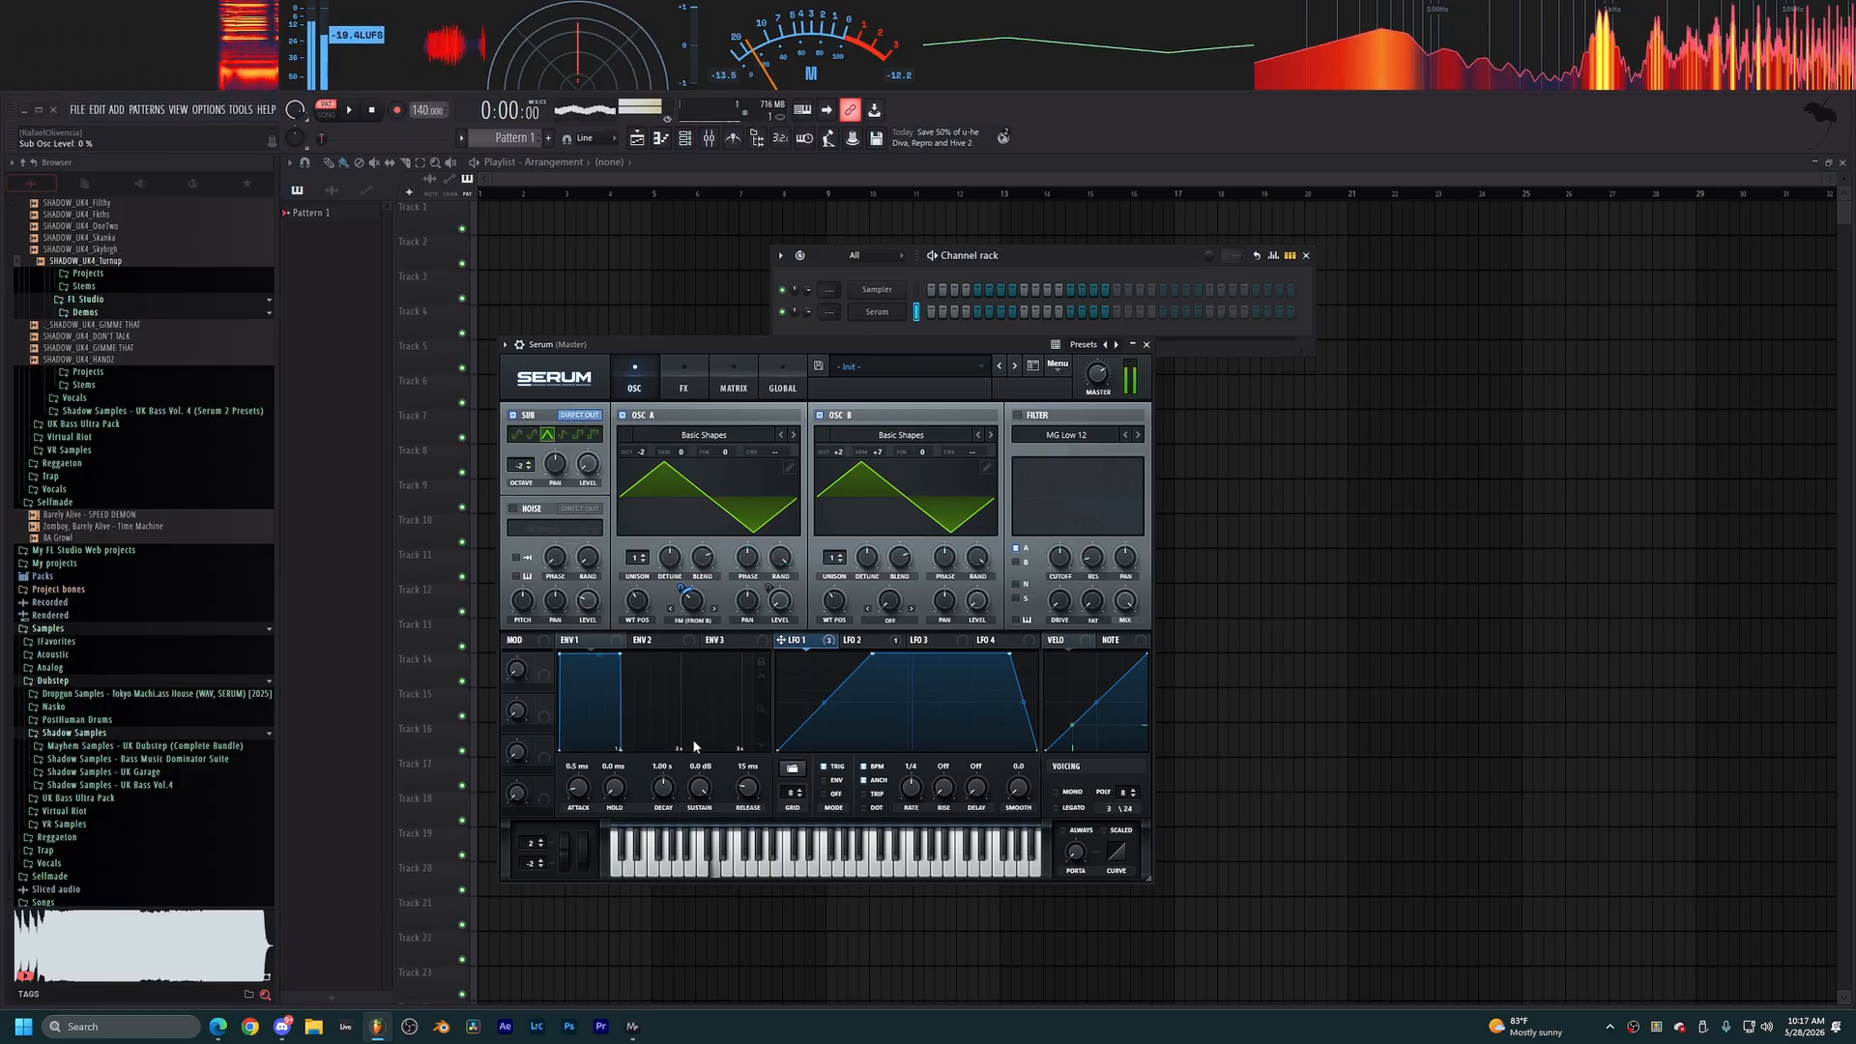
left_click_drag(865, 640, 705, 580)
left_click_drag(588, 464, 589, 464)
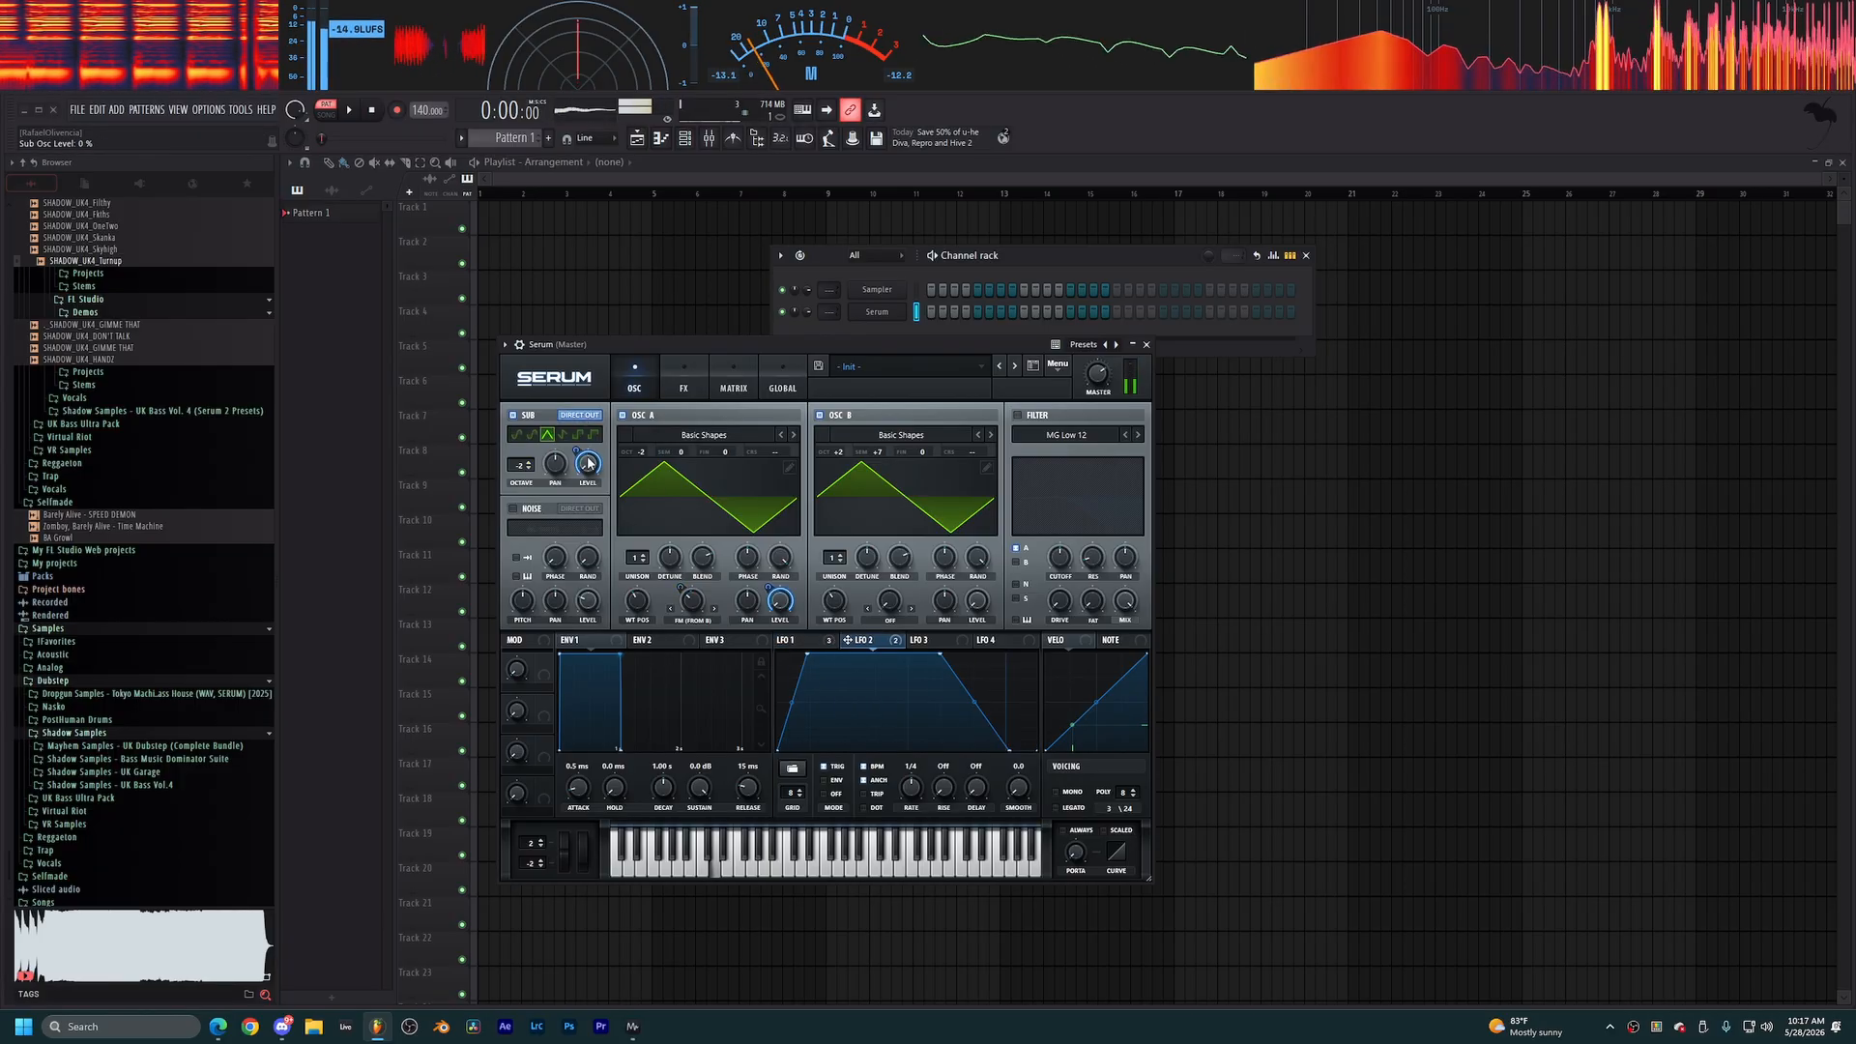
Add an EQ effect directly after the compressor in the effects chain.
left_click(689, 387)
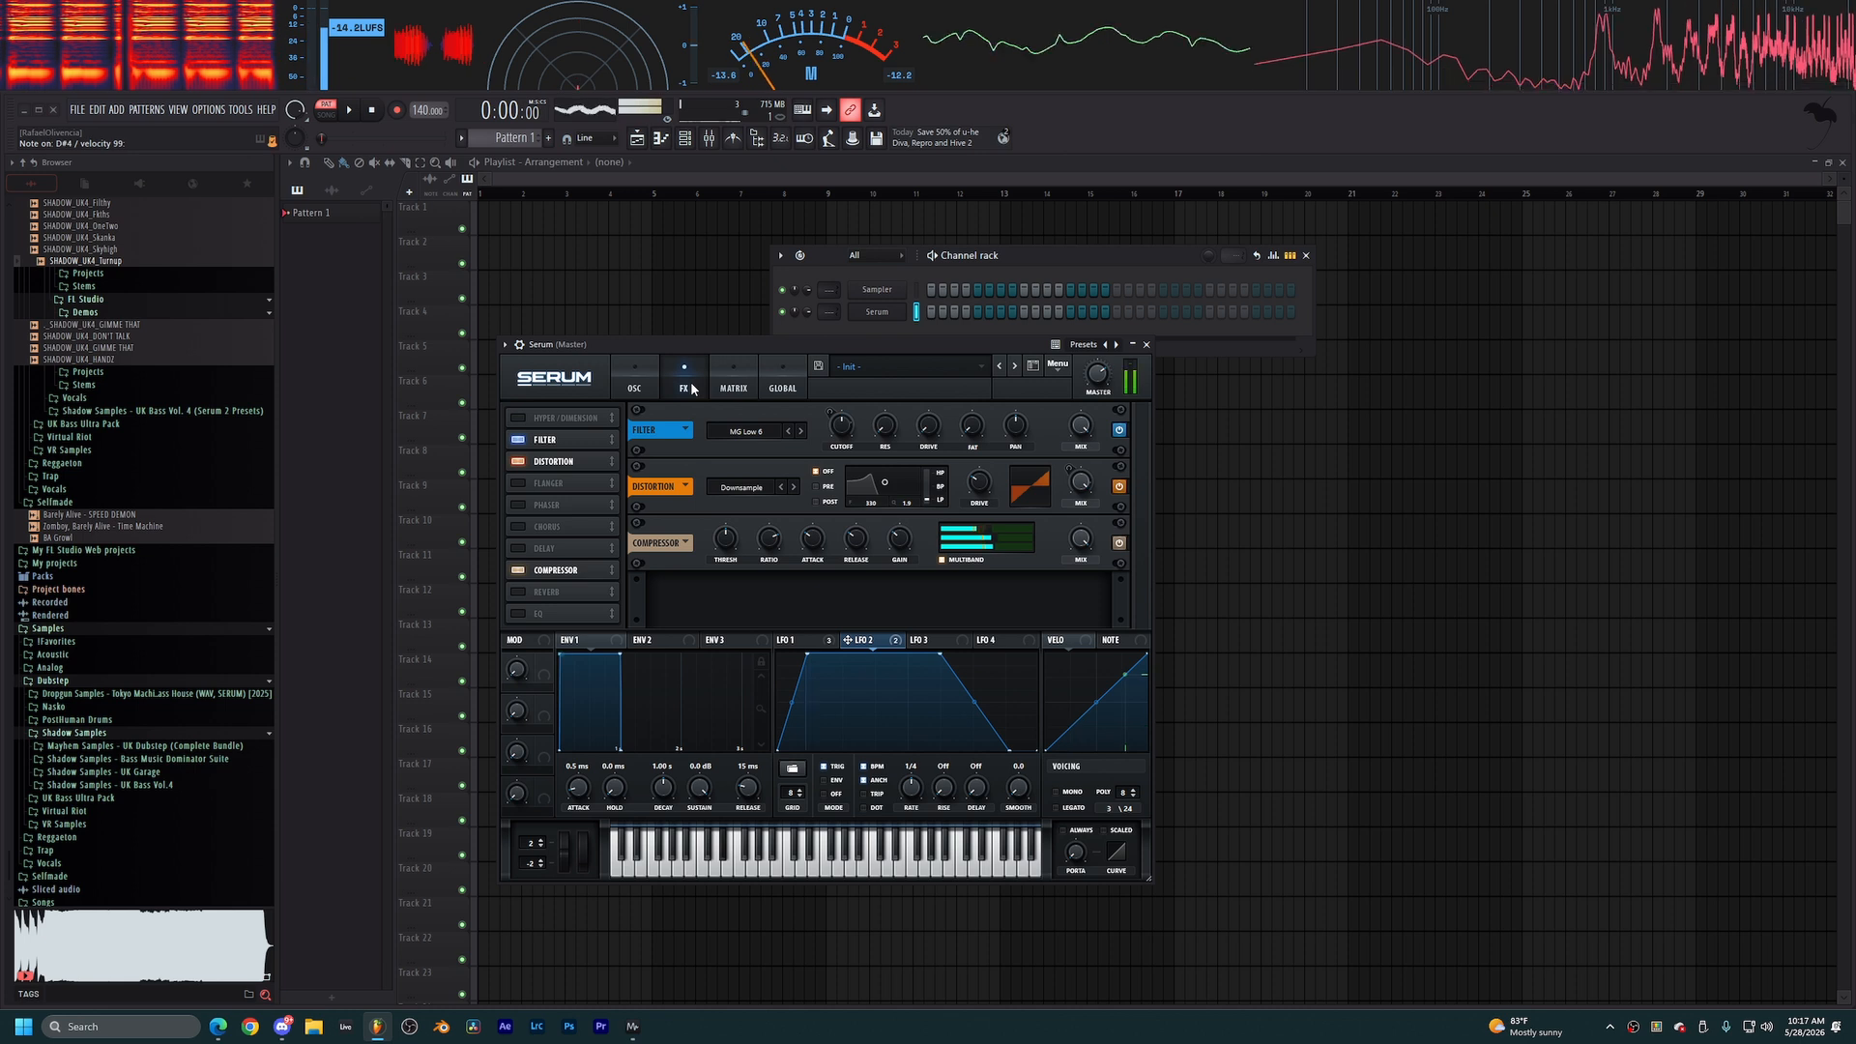
left_click(525, 615)
left_click_drag(561, 613, 561, 490)
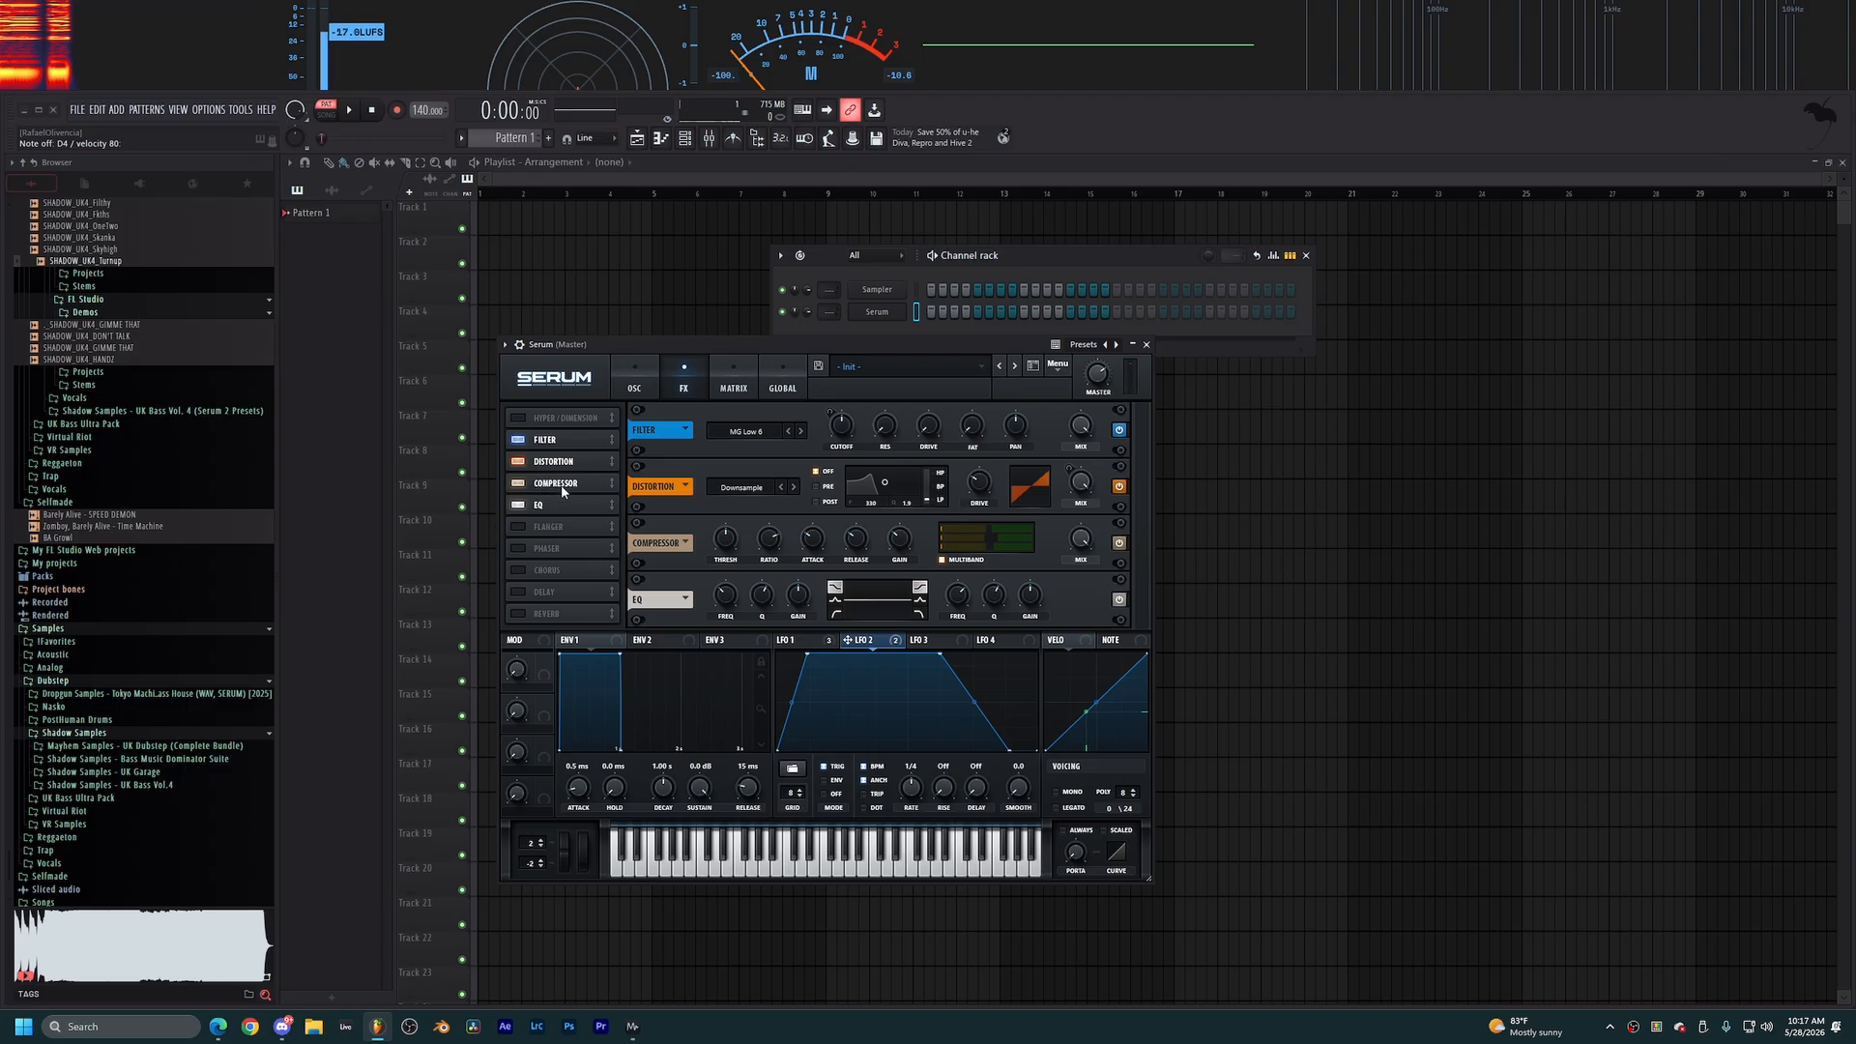
Set the EQ's low band to high-pass and its high band to a peak, modulating both band frequencies with LFO 1.
left_click(836, 614)
left_click(790, 638)
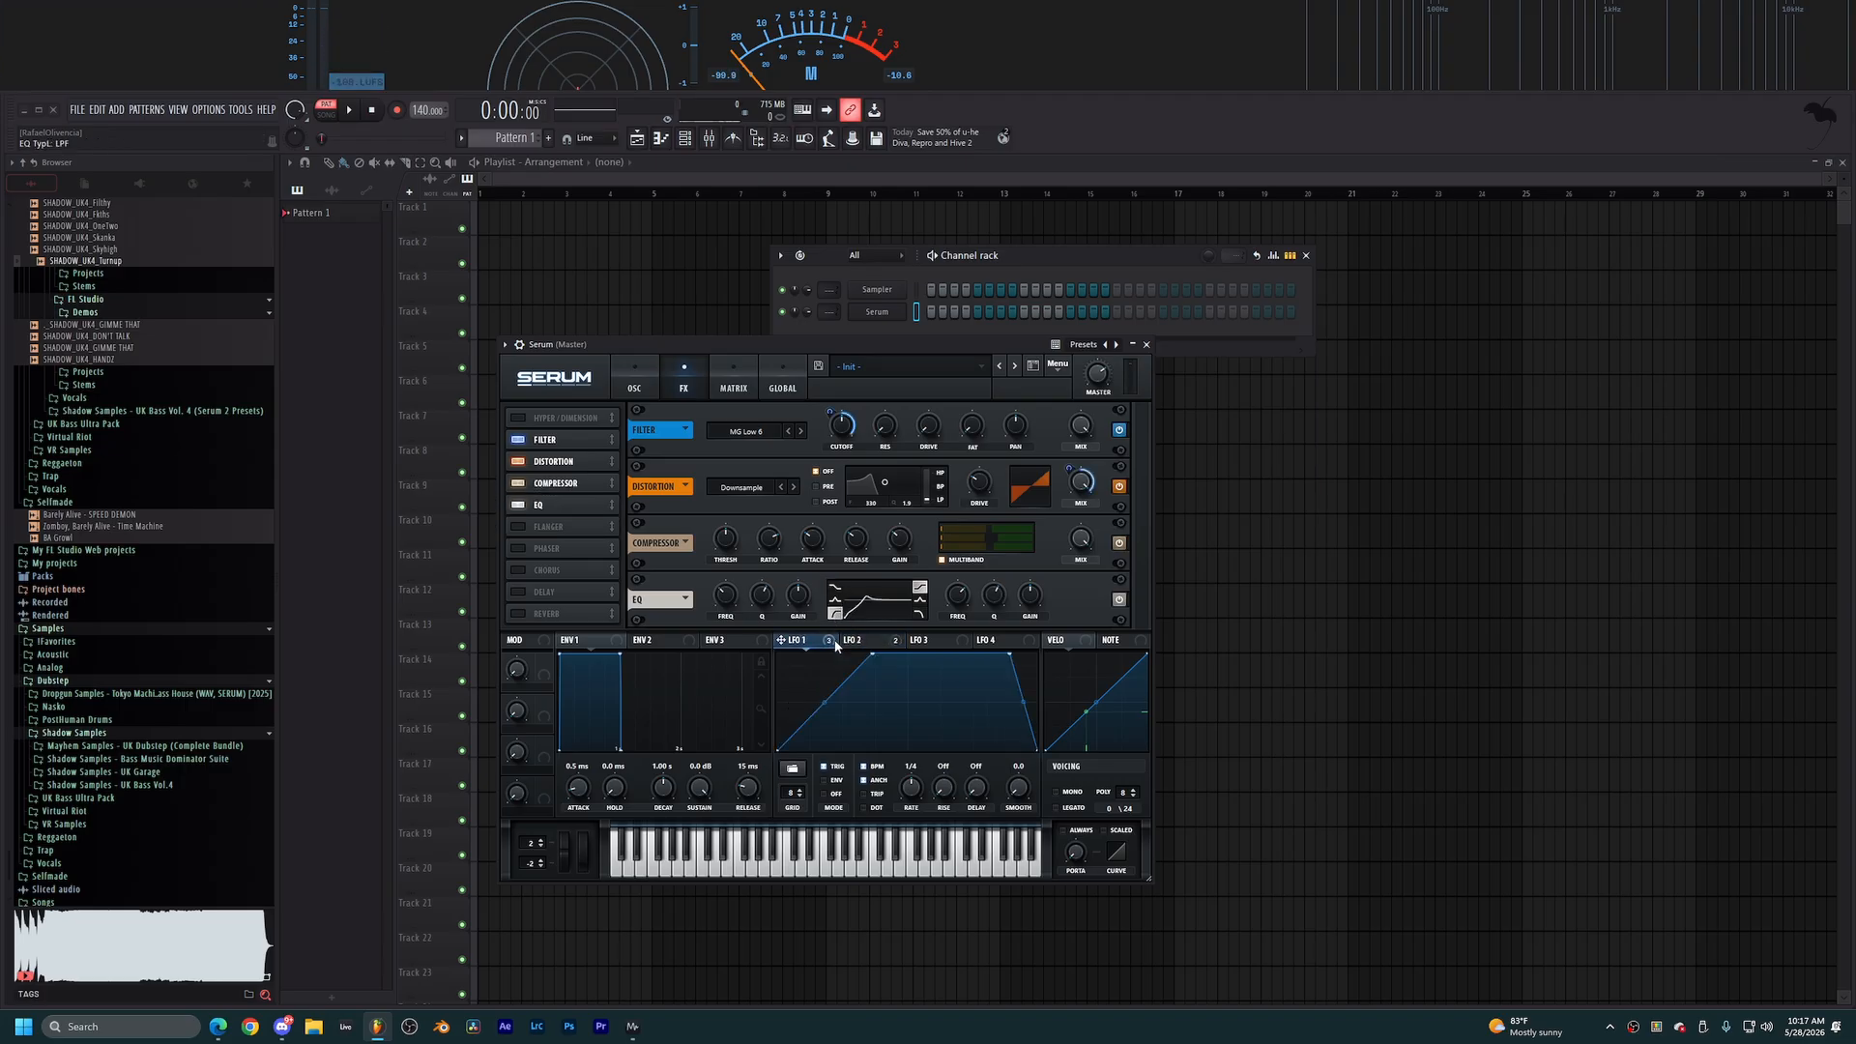
left_click_drag(791, 635, 714, 621)
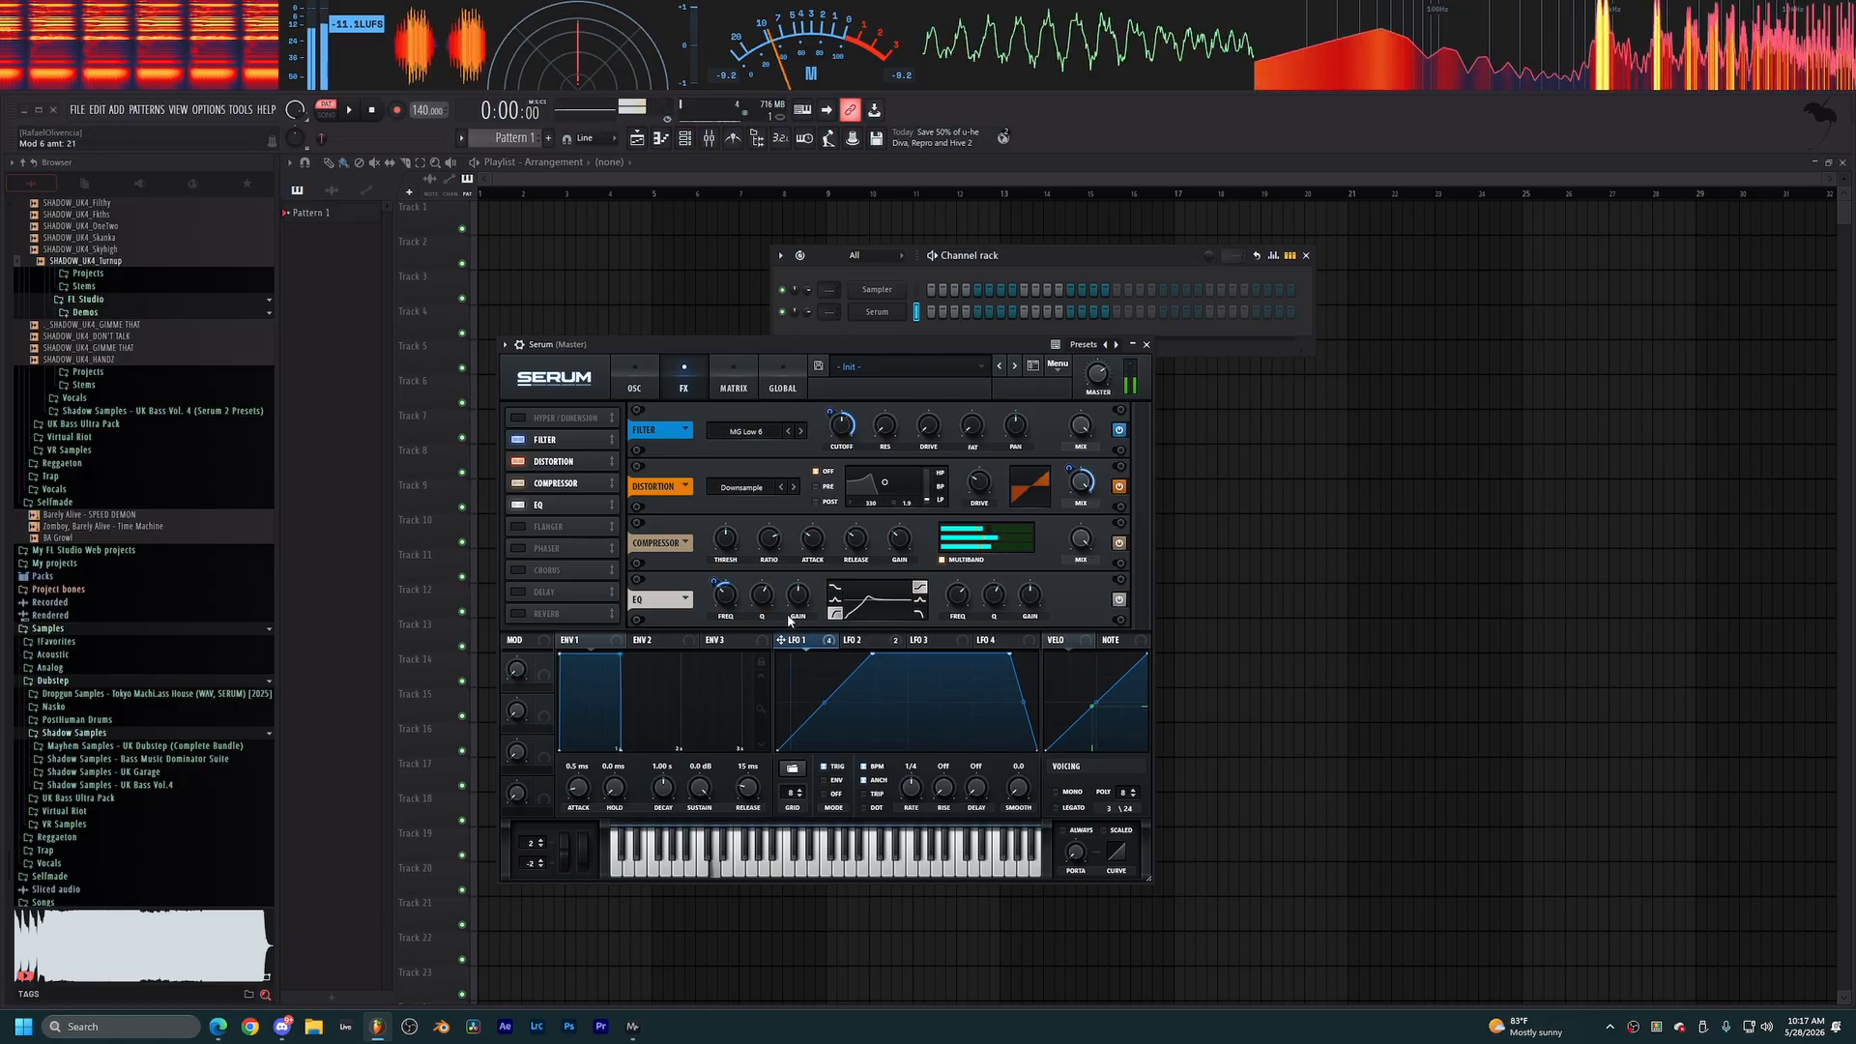
left_click(919, 600)
left_click_drag(1027, 599, 948, 619)
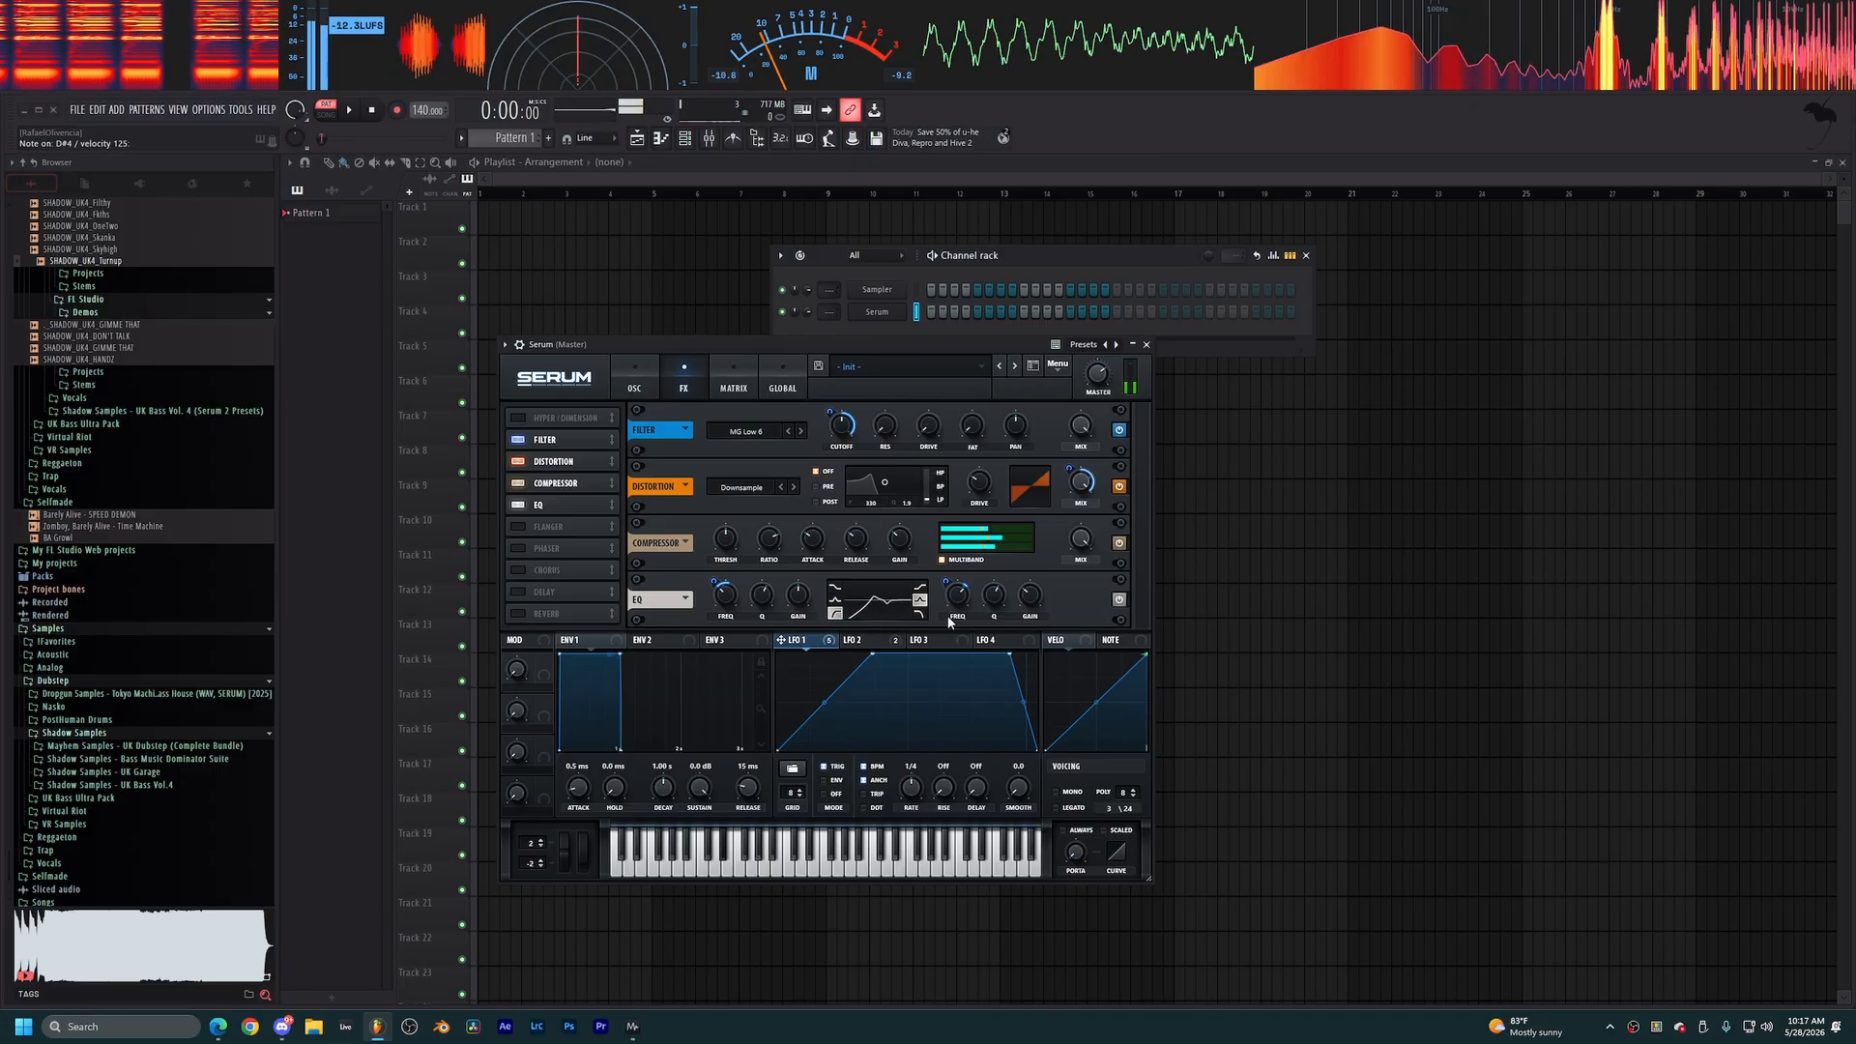
Enable the oscillator section's filter and set its type to Ring Mod.
left_click(637, 385)
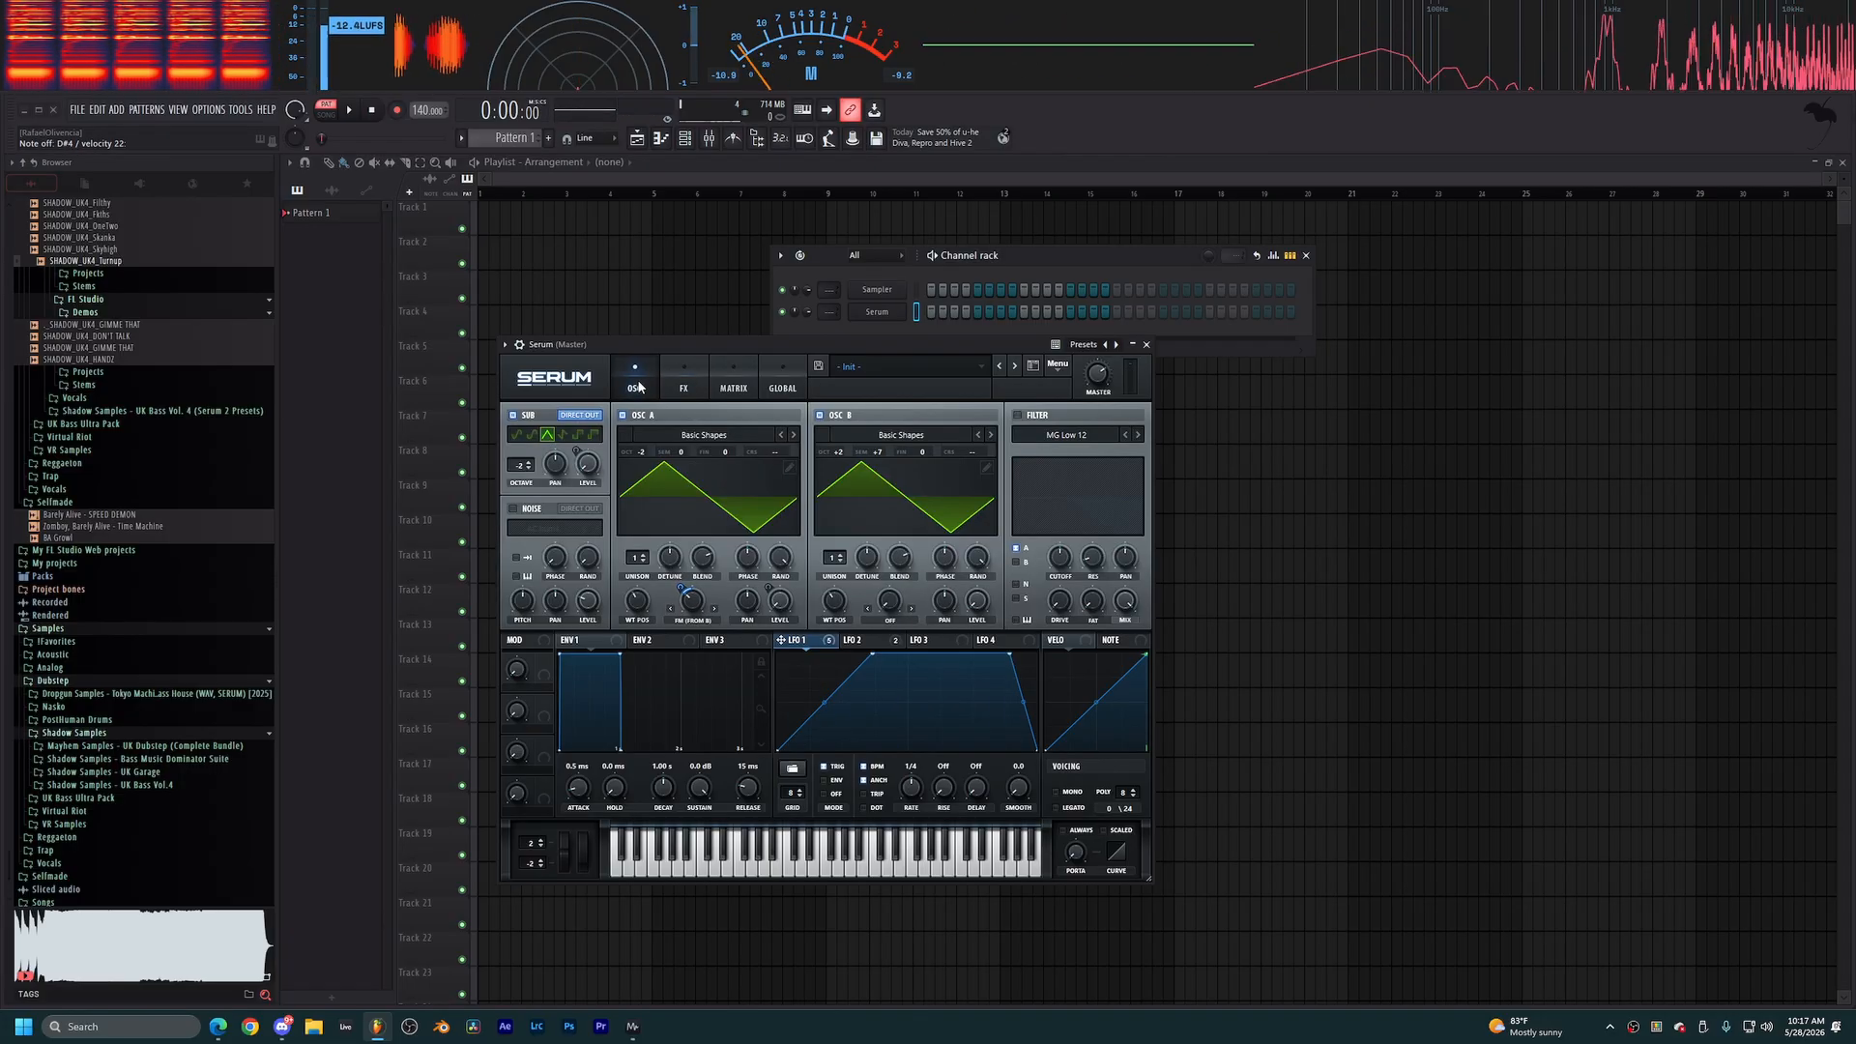
left_click(1017, 414)
left_click(1033, 436)
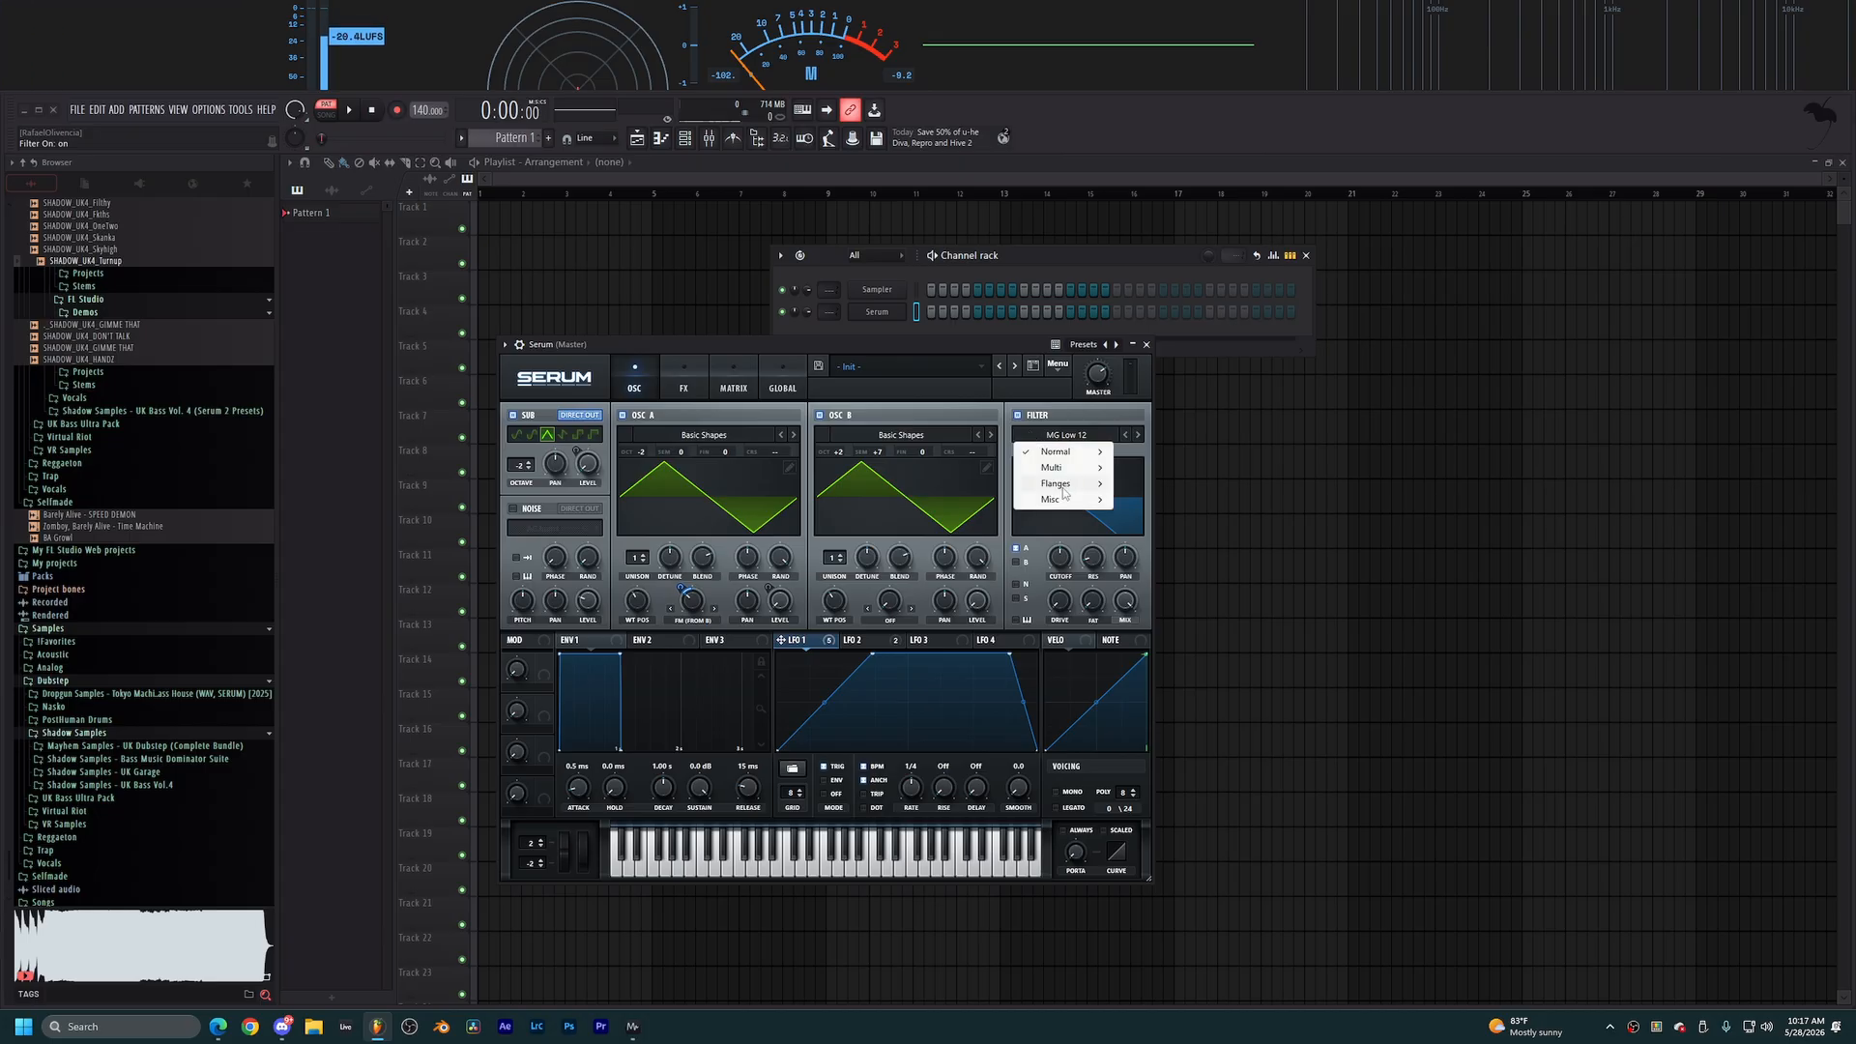
mouse_move(1062, 486)
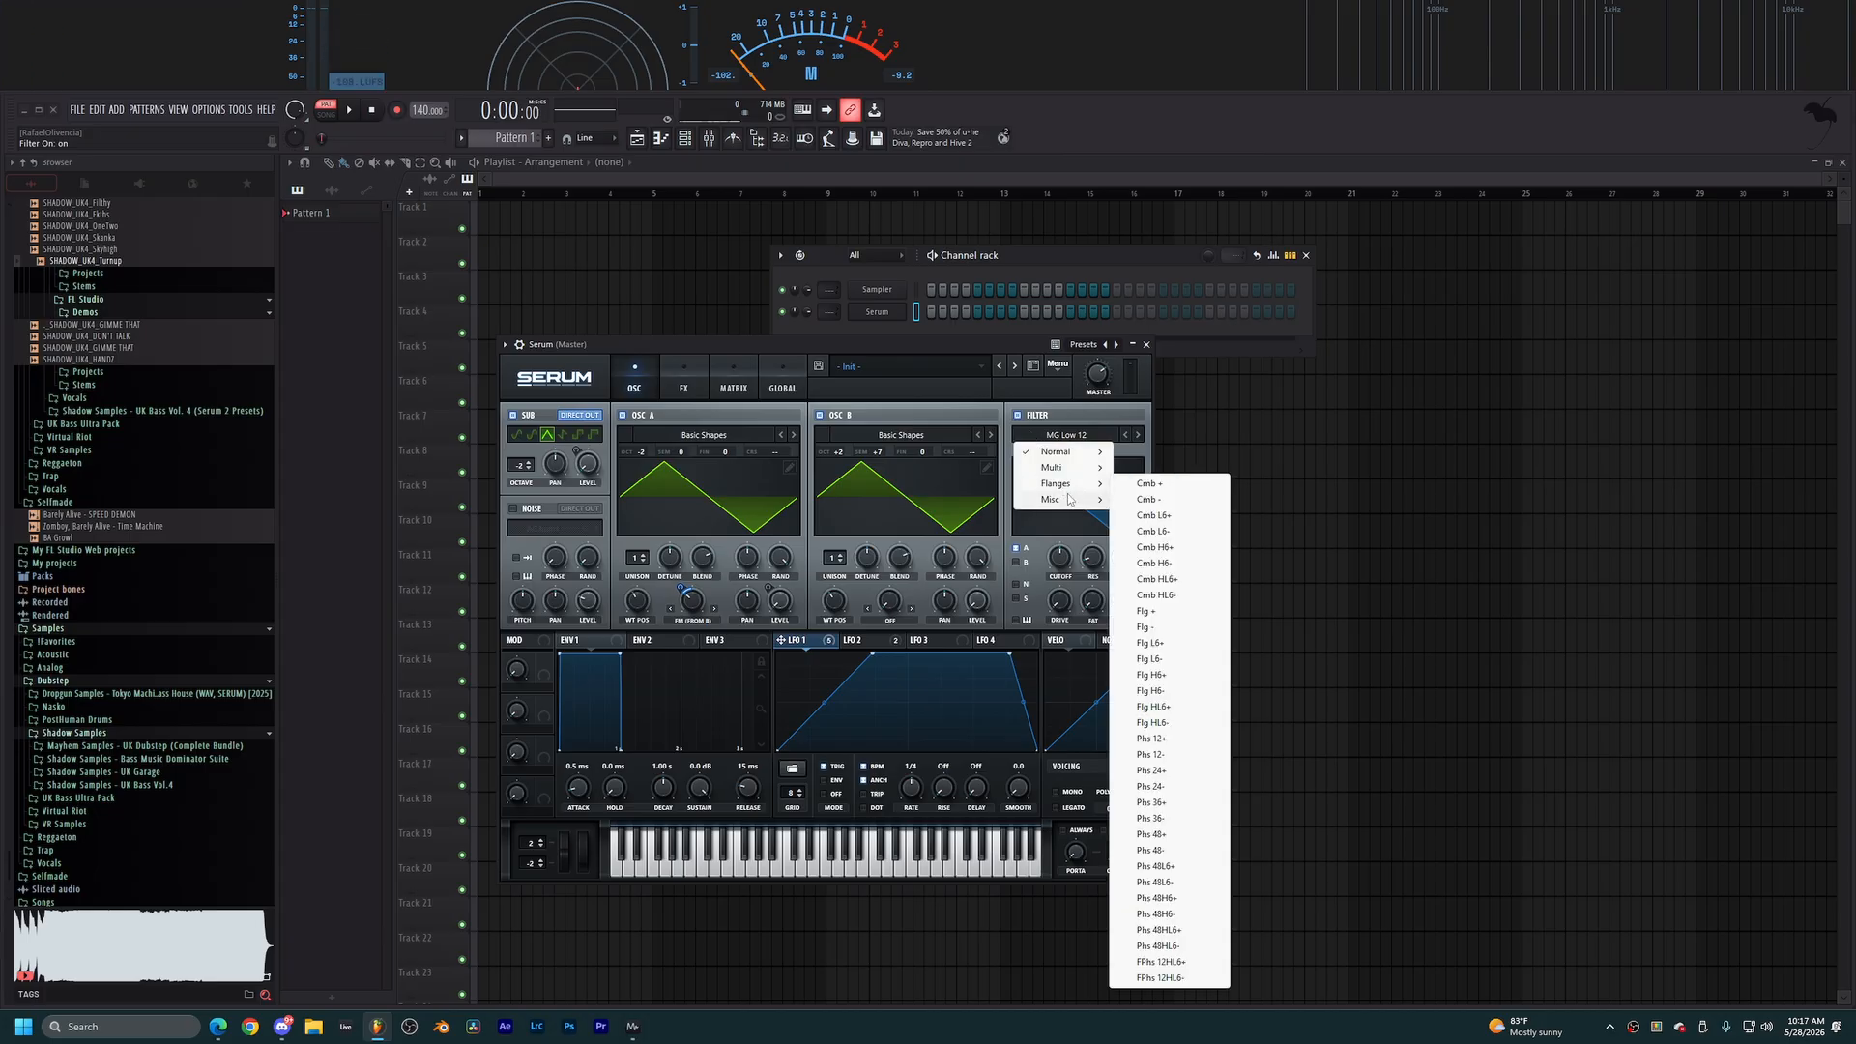
mouse_move(1069, 499)
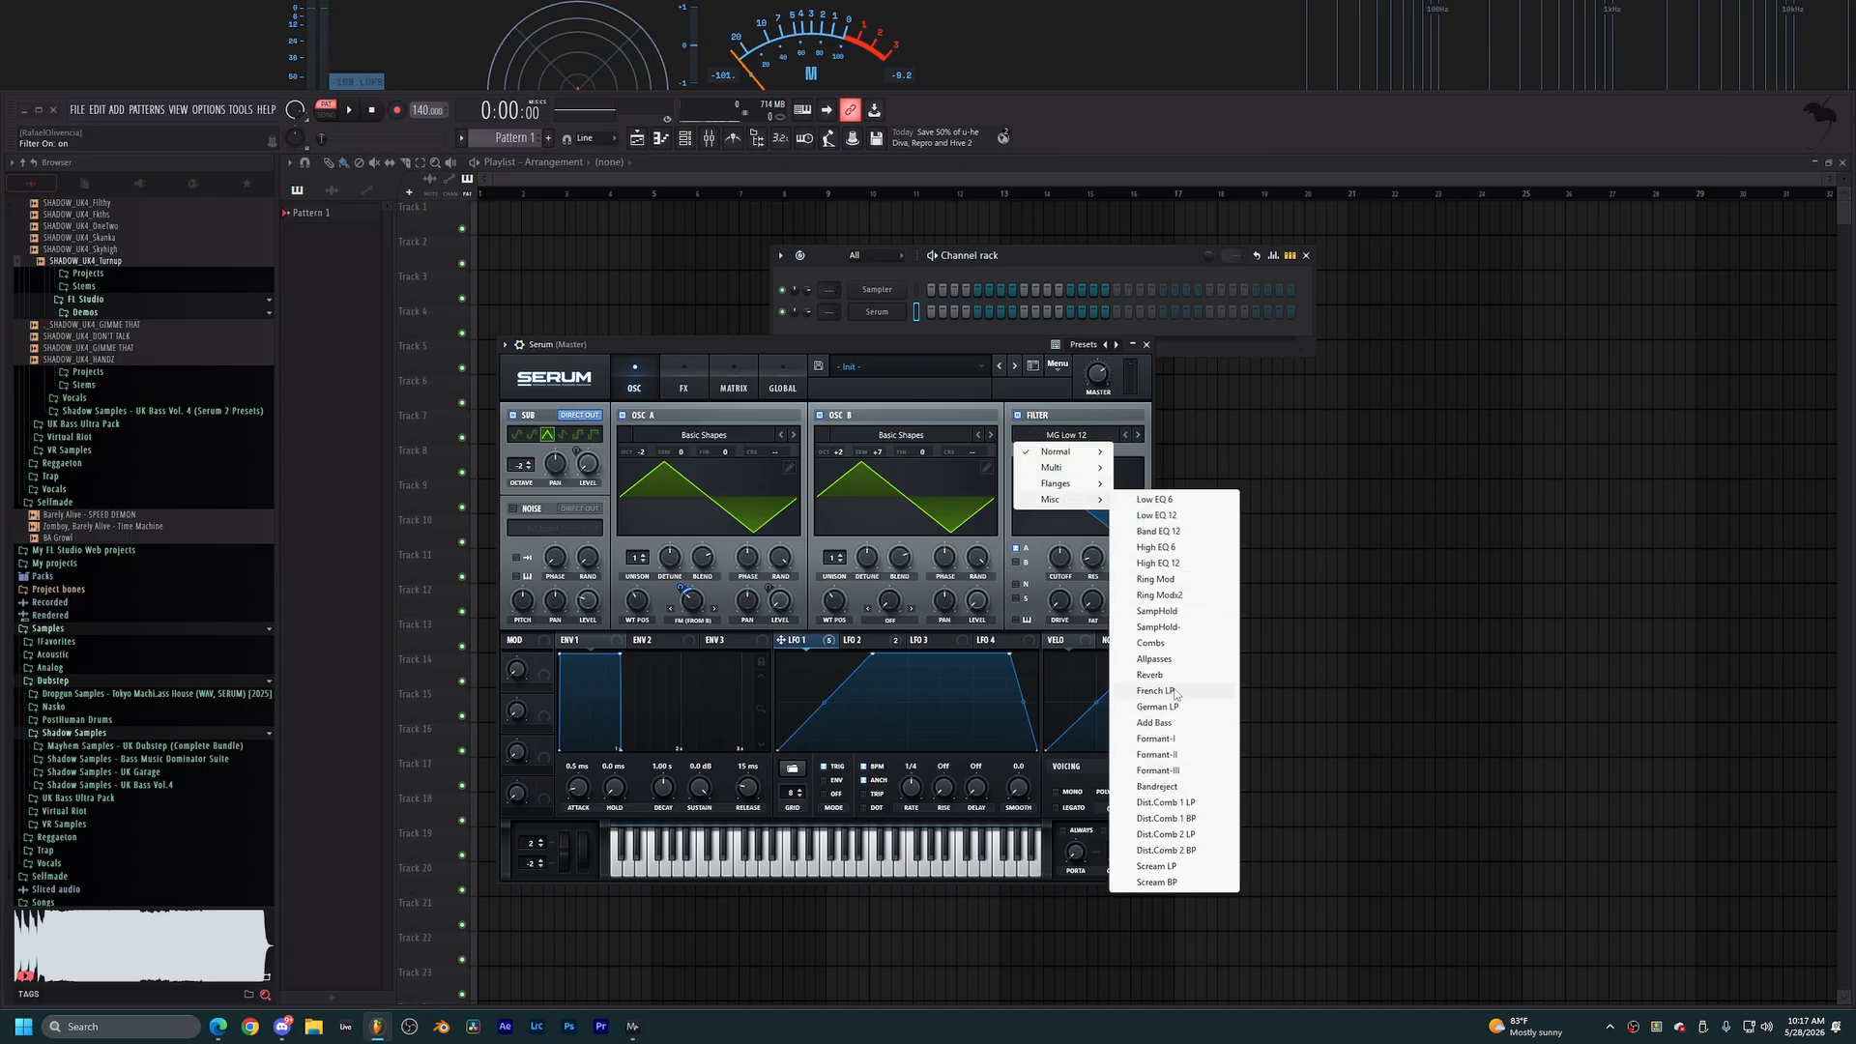
left_click(1175, 580)
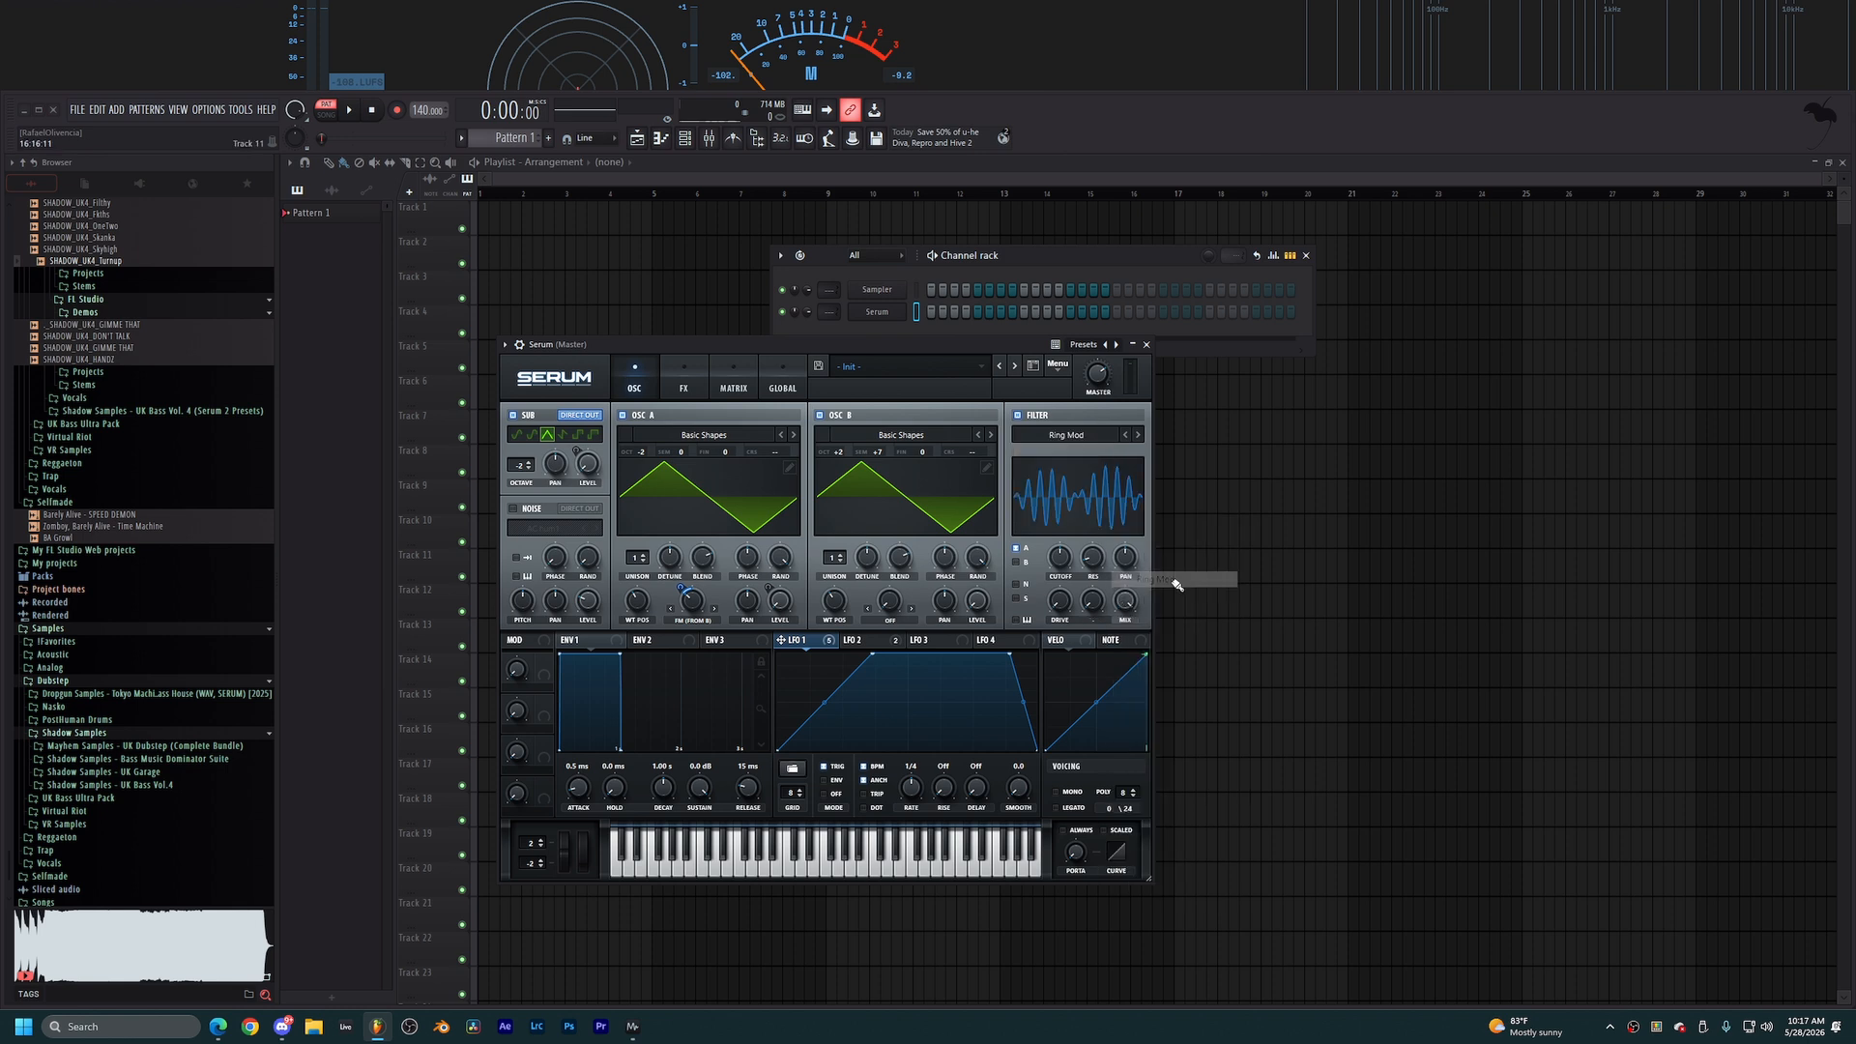
Set the ring mod filter's resonance to 0% and drive to about 34%, and tune its cutoff by ear.
left_click_drag(1093, 558, 1084, 664)
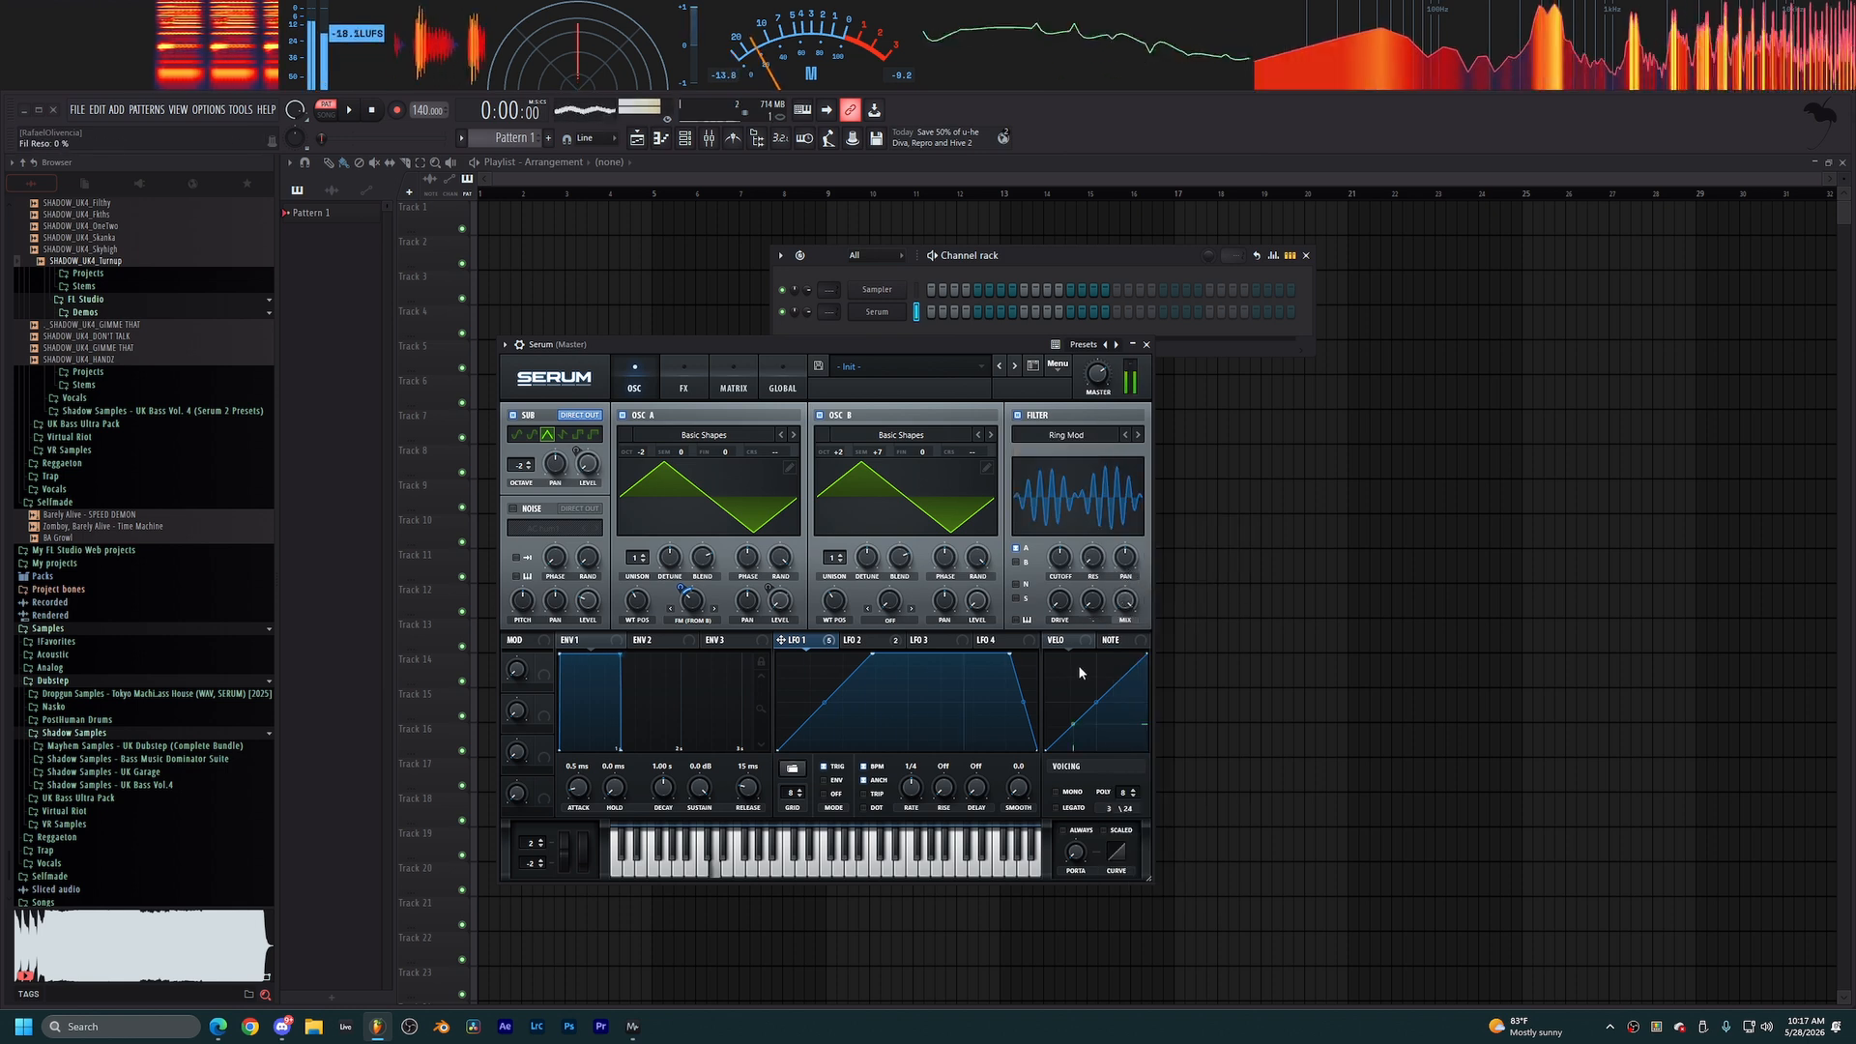
left_click_drag(1059, 562, 1063, 560)
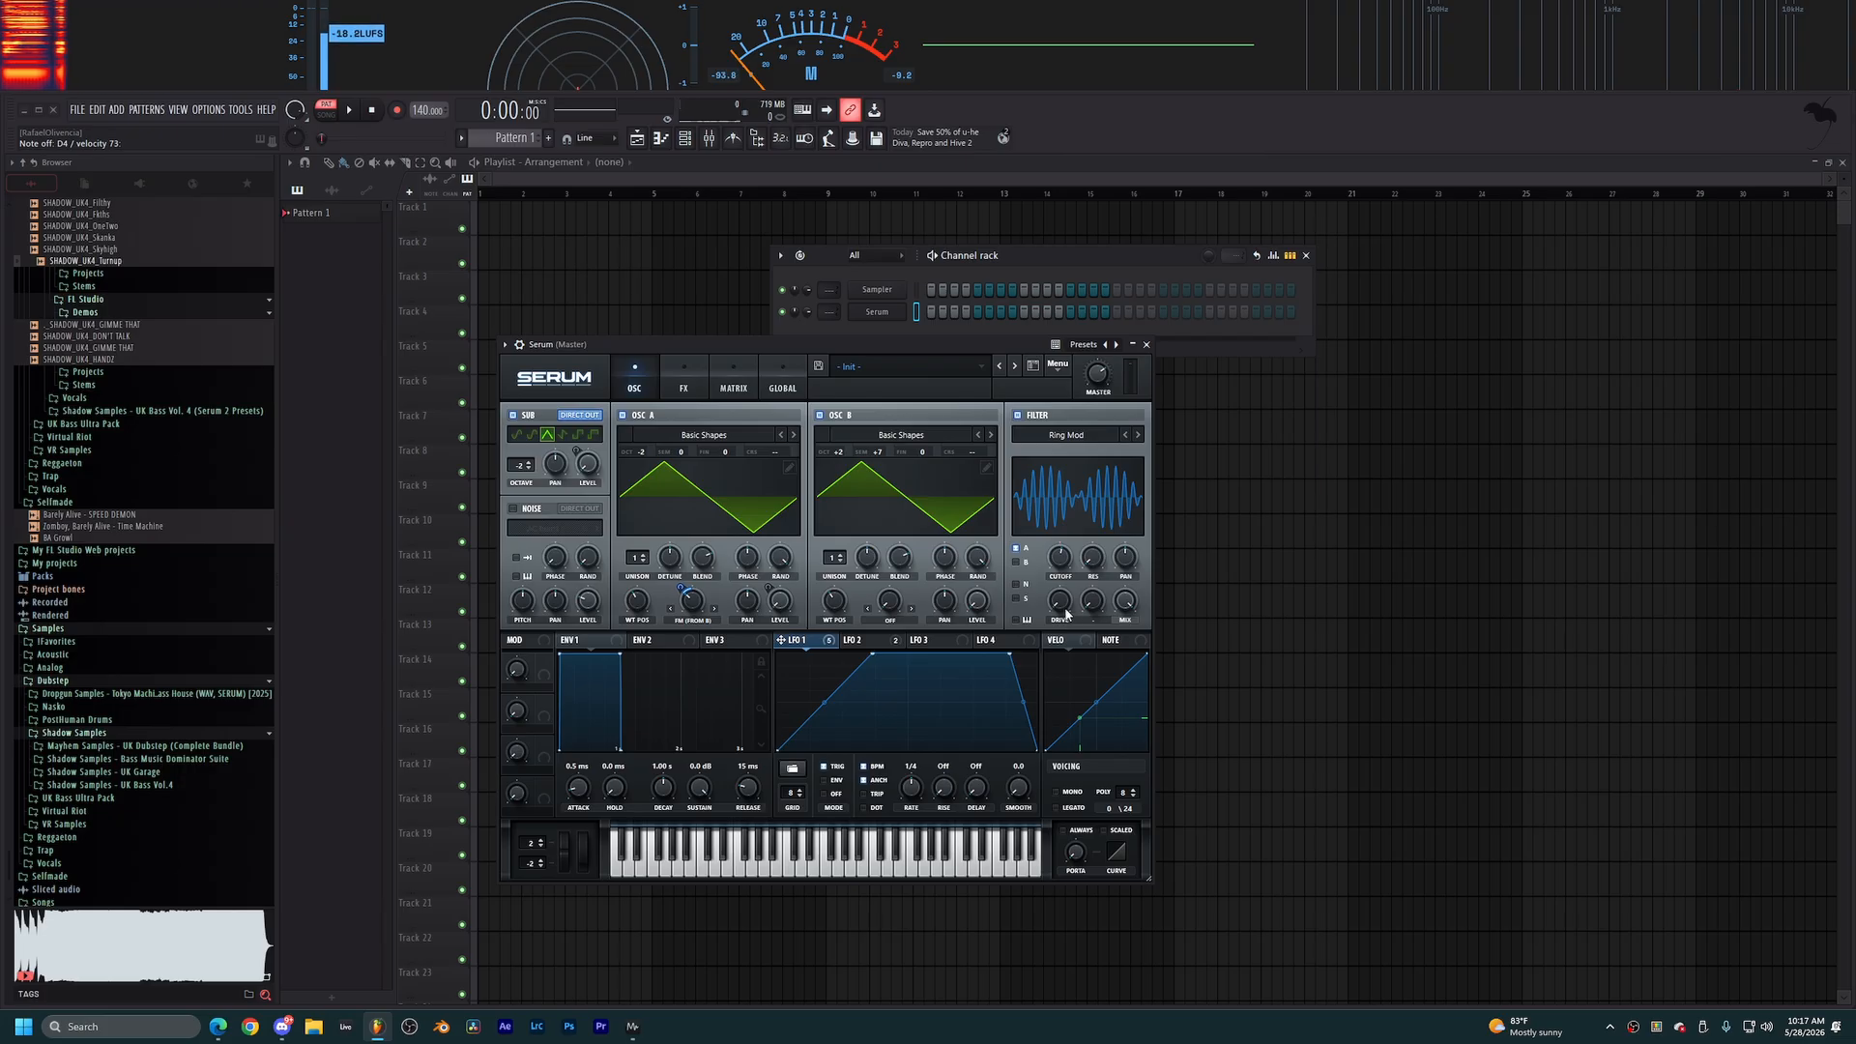
left_click_drag(1067, 613, 1076, 565)
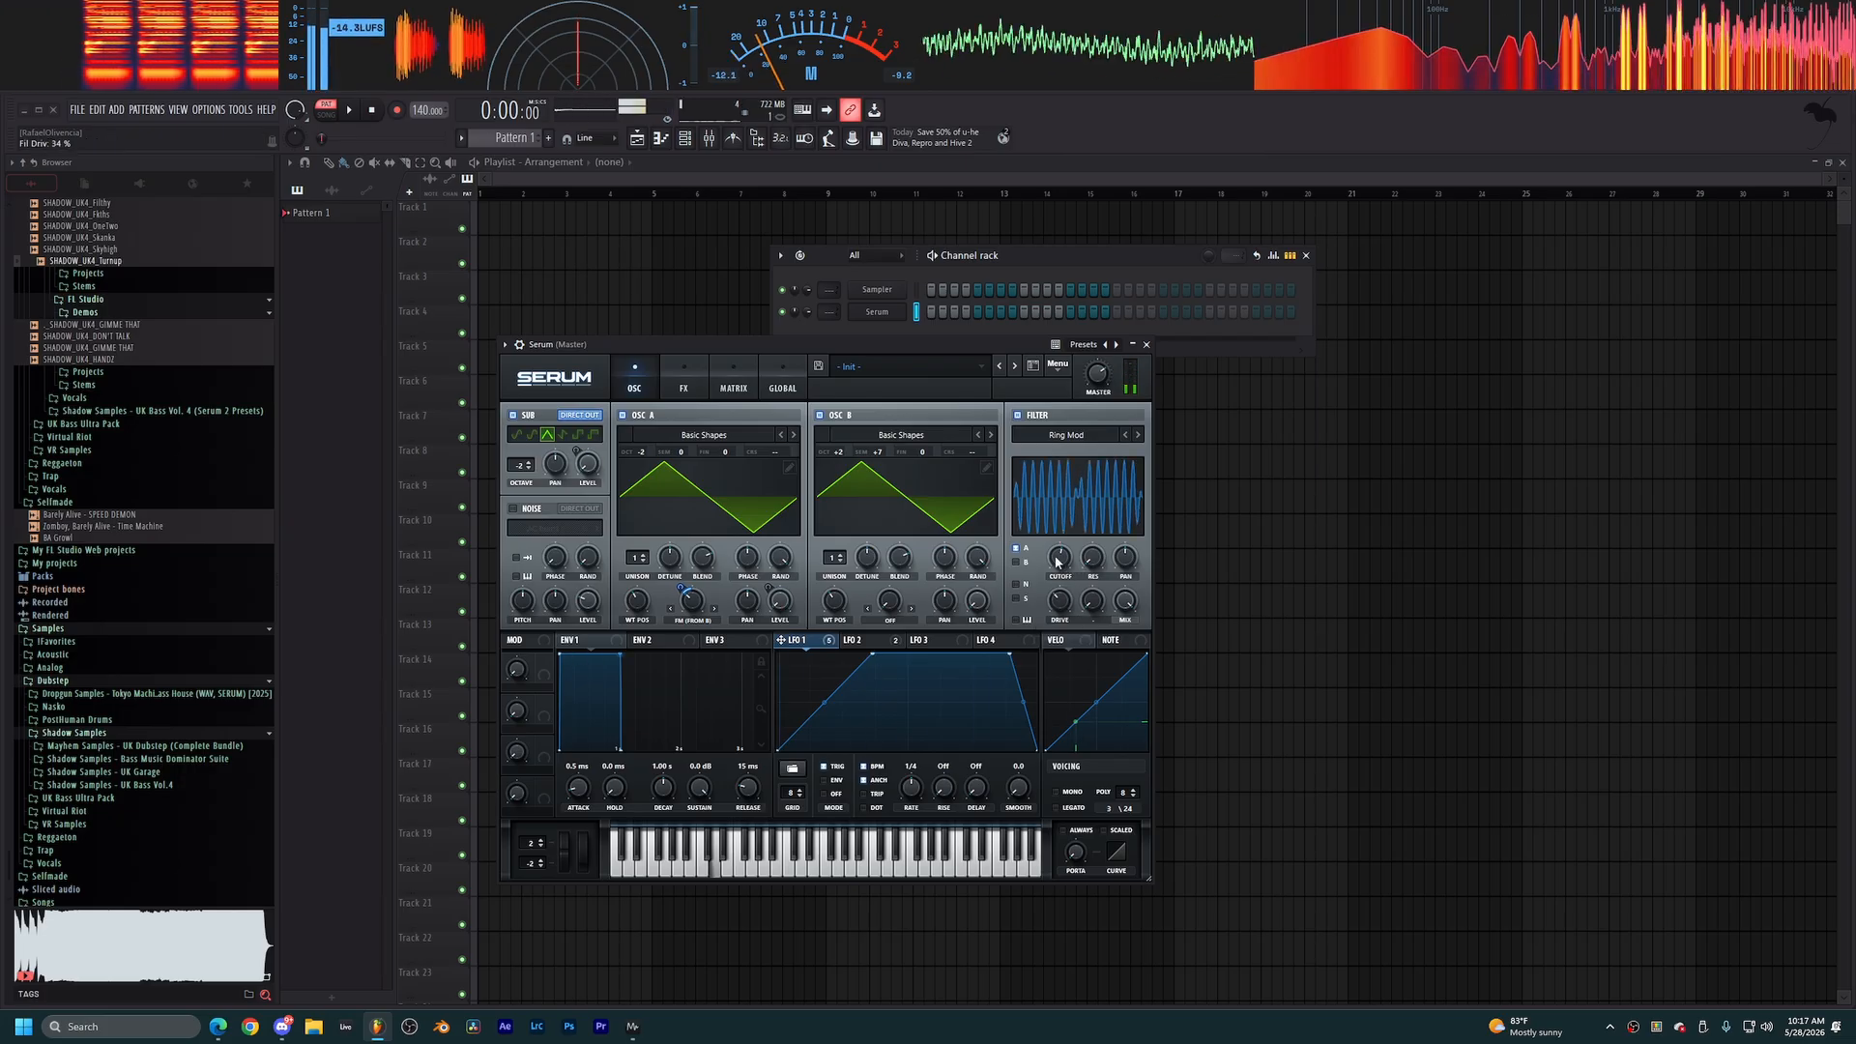
left_click_drag(1057, 561, 1059, 567)
scroll(1058, 567, "up", 2)
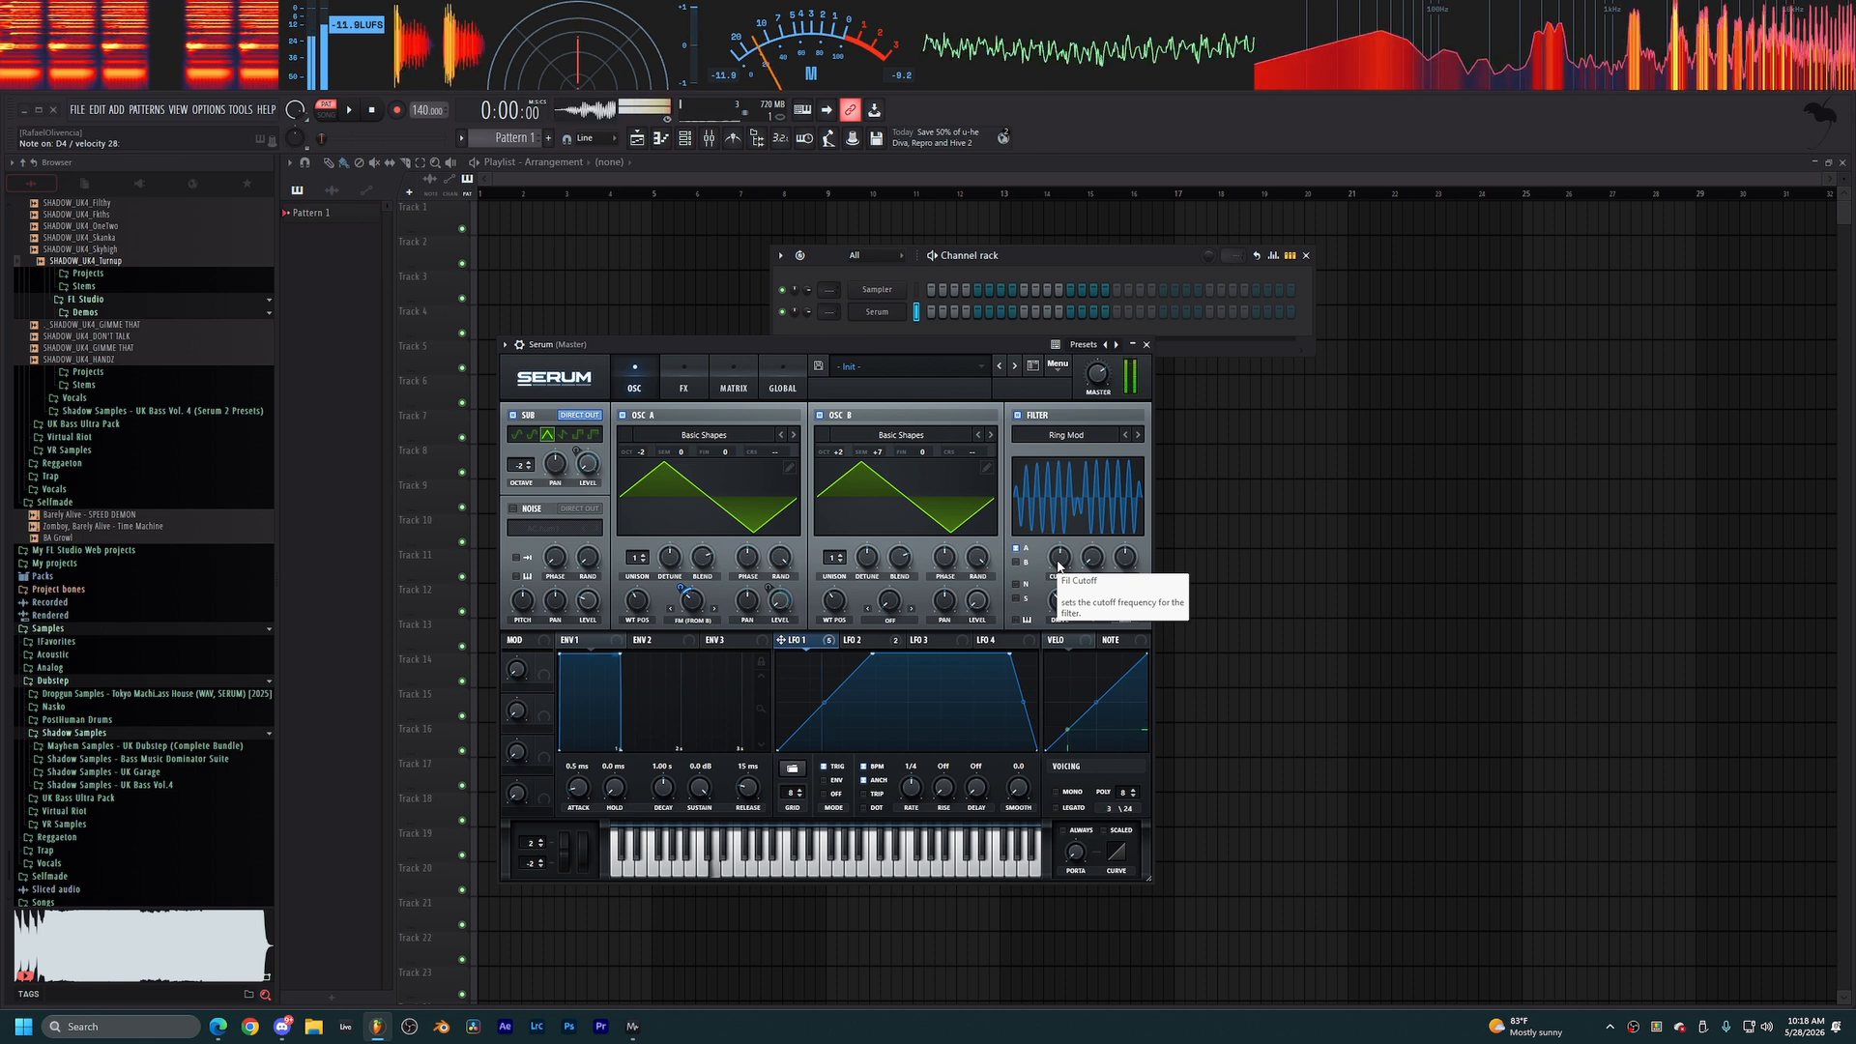
Set the rates of LFO 1 and LFO 2 to 1/8 triplet.
left_click(1058, 566)
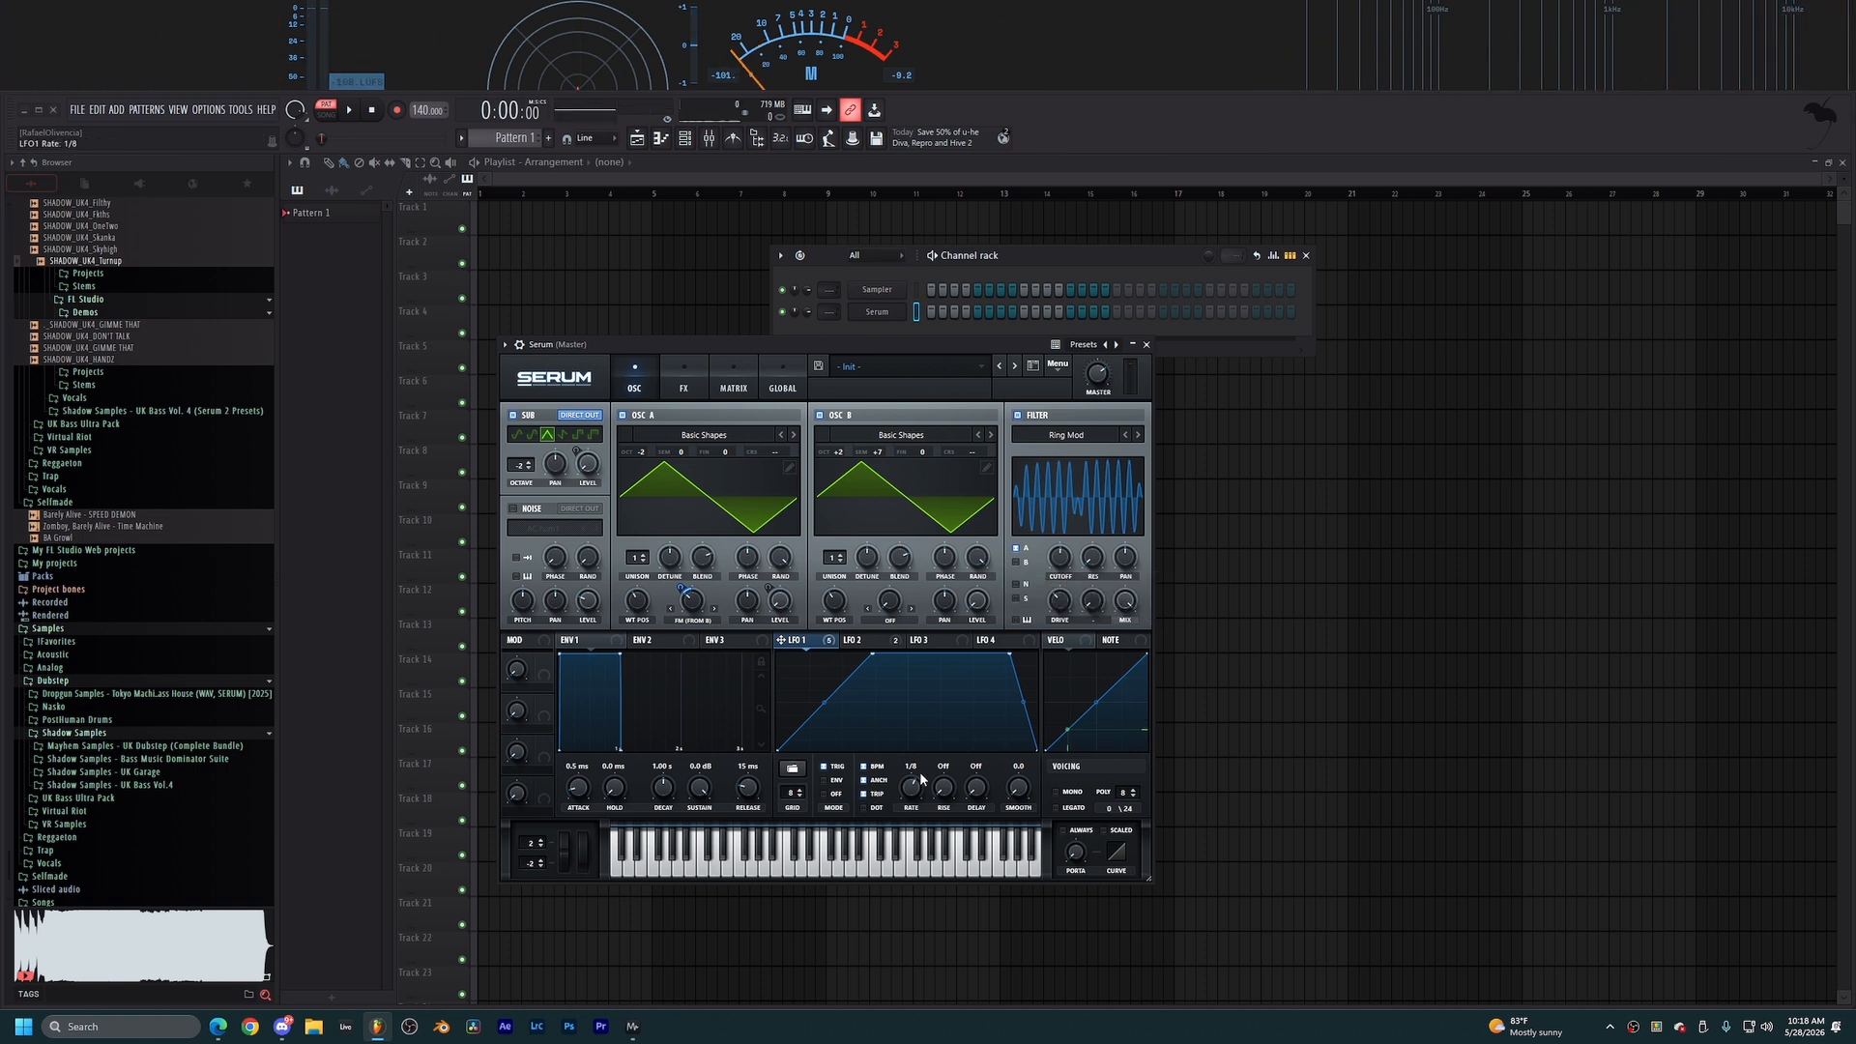
left_click(851, 640)
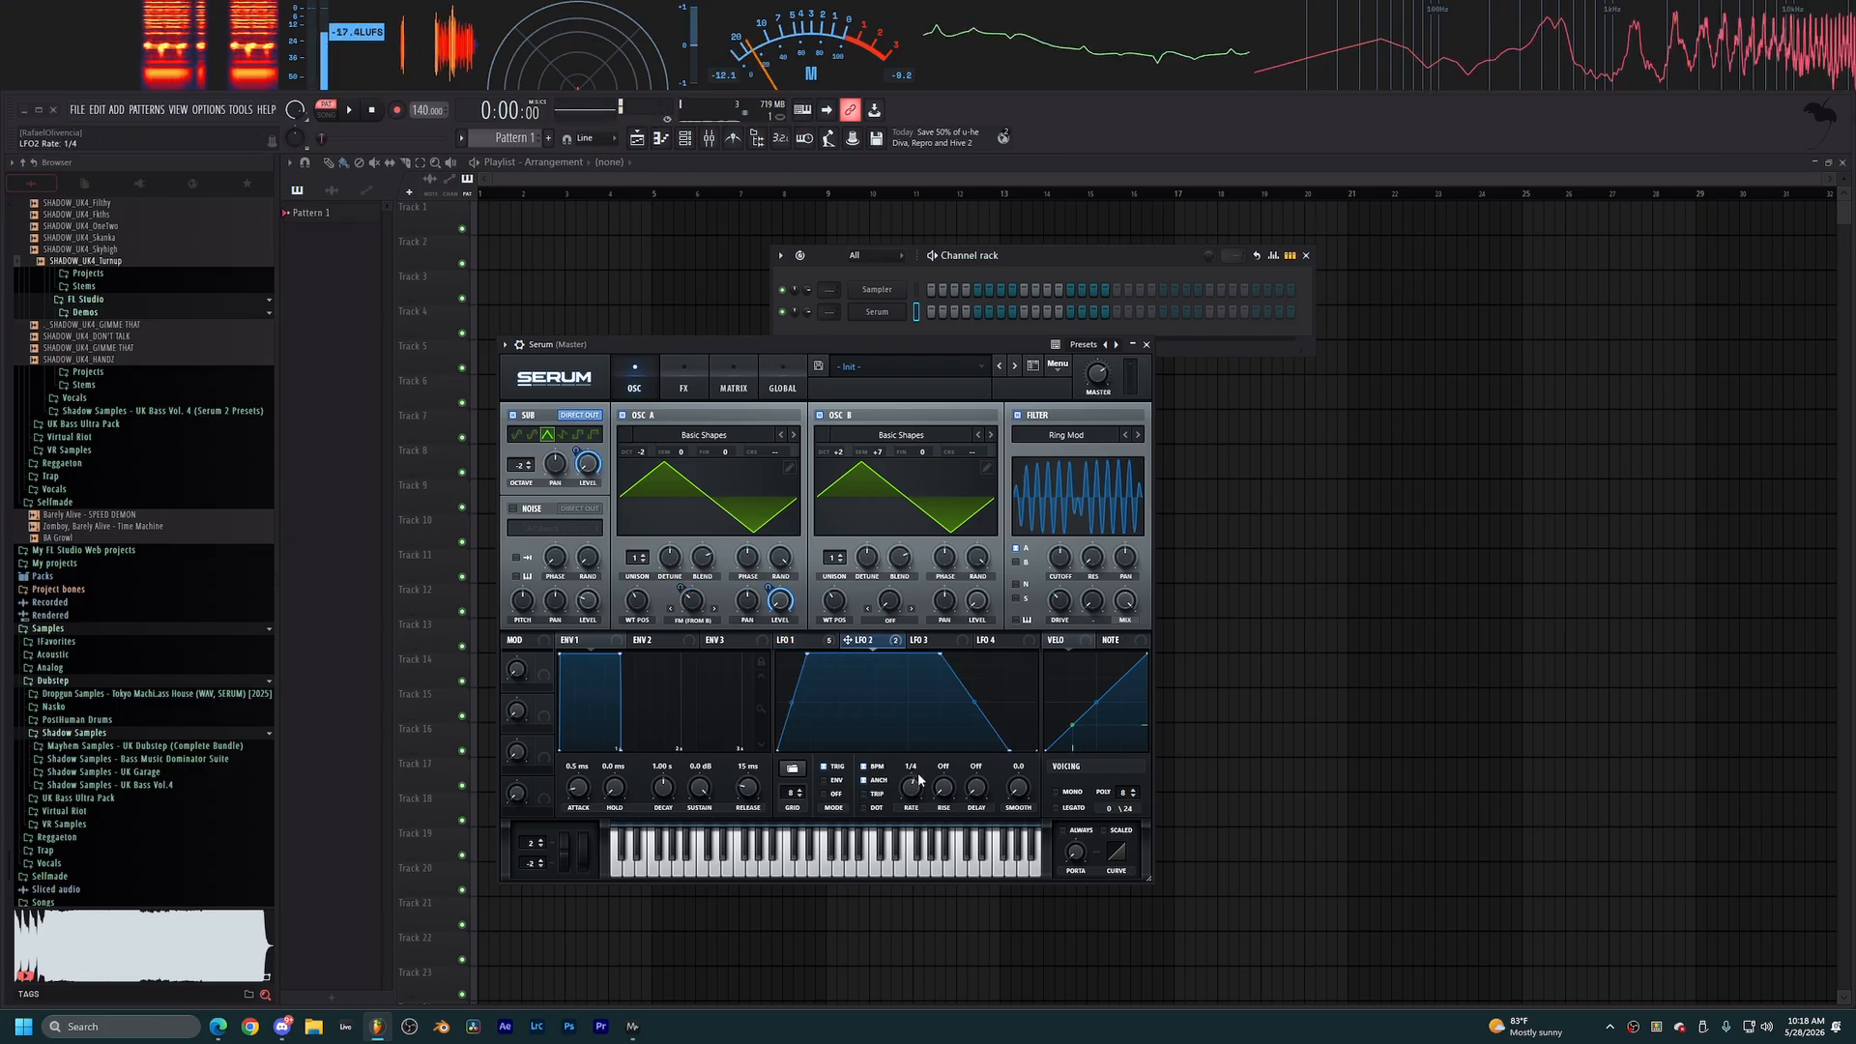
left_click_drag(920, 768, 919, 795)
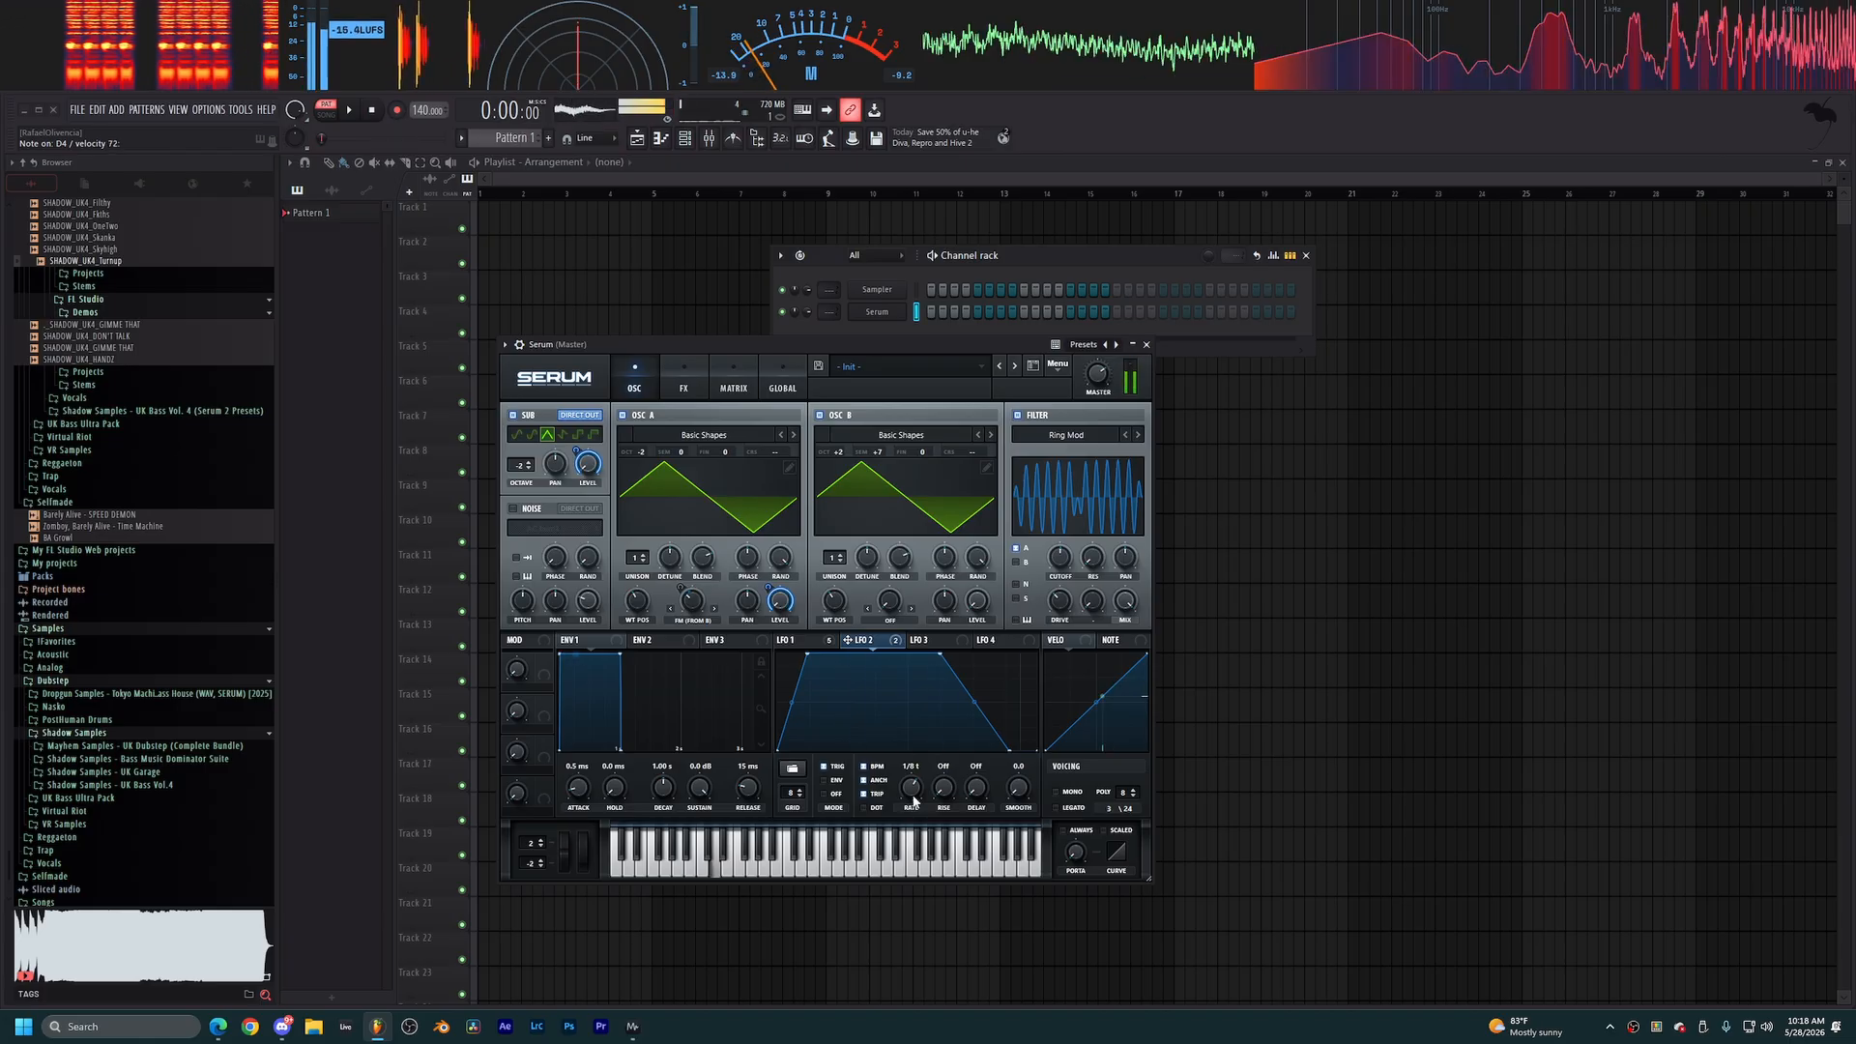
Readjust the ring mod filter's cutoff frequency while auditioning the bass.
left_click_drag(1062, 560, 1067, 577)
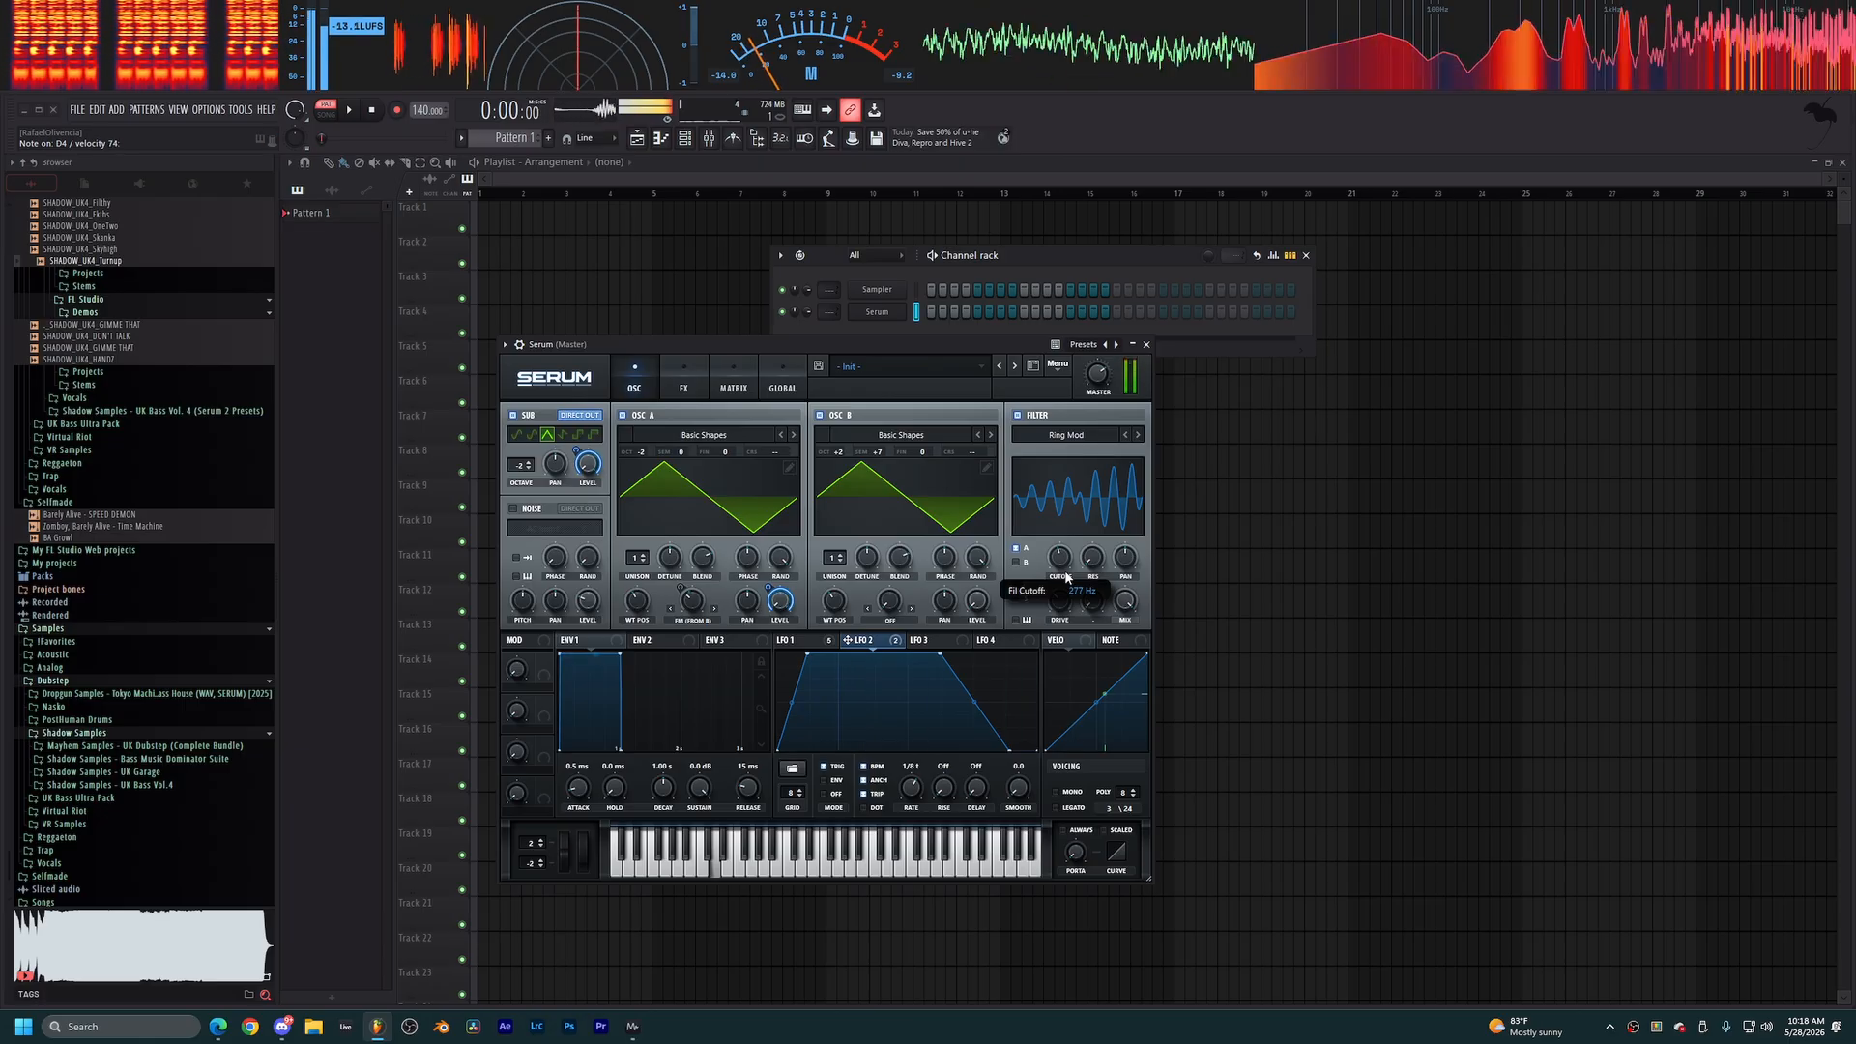
left_click_drag(1066, 577, 1068, 574)
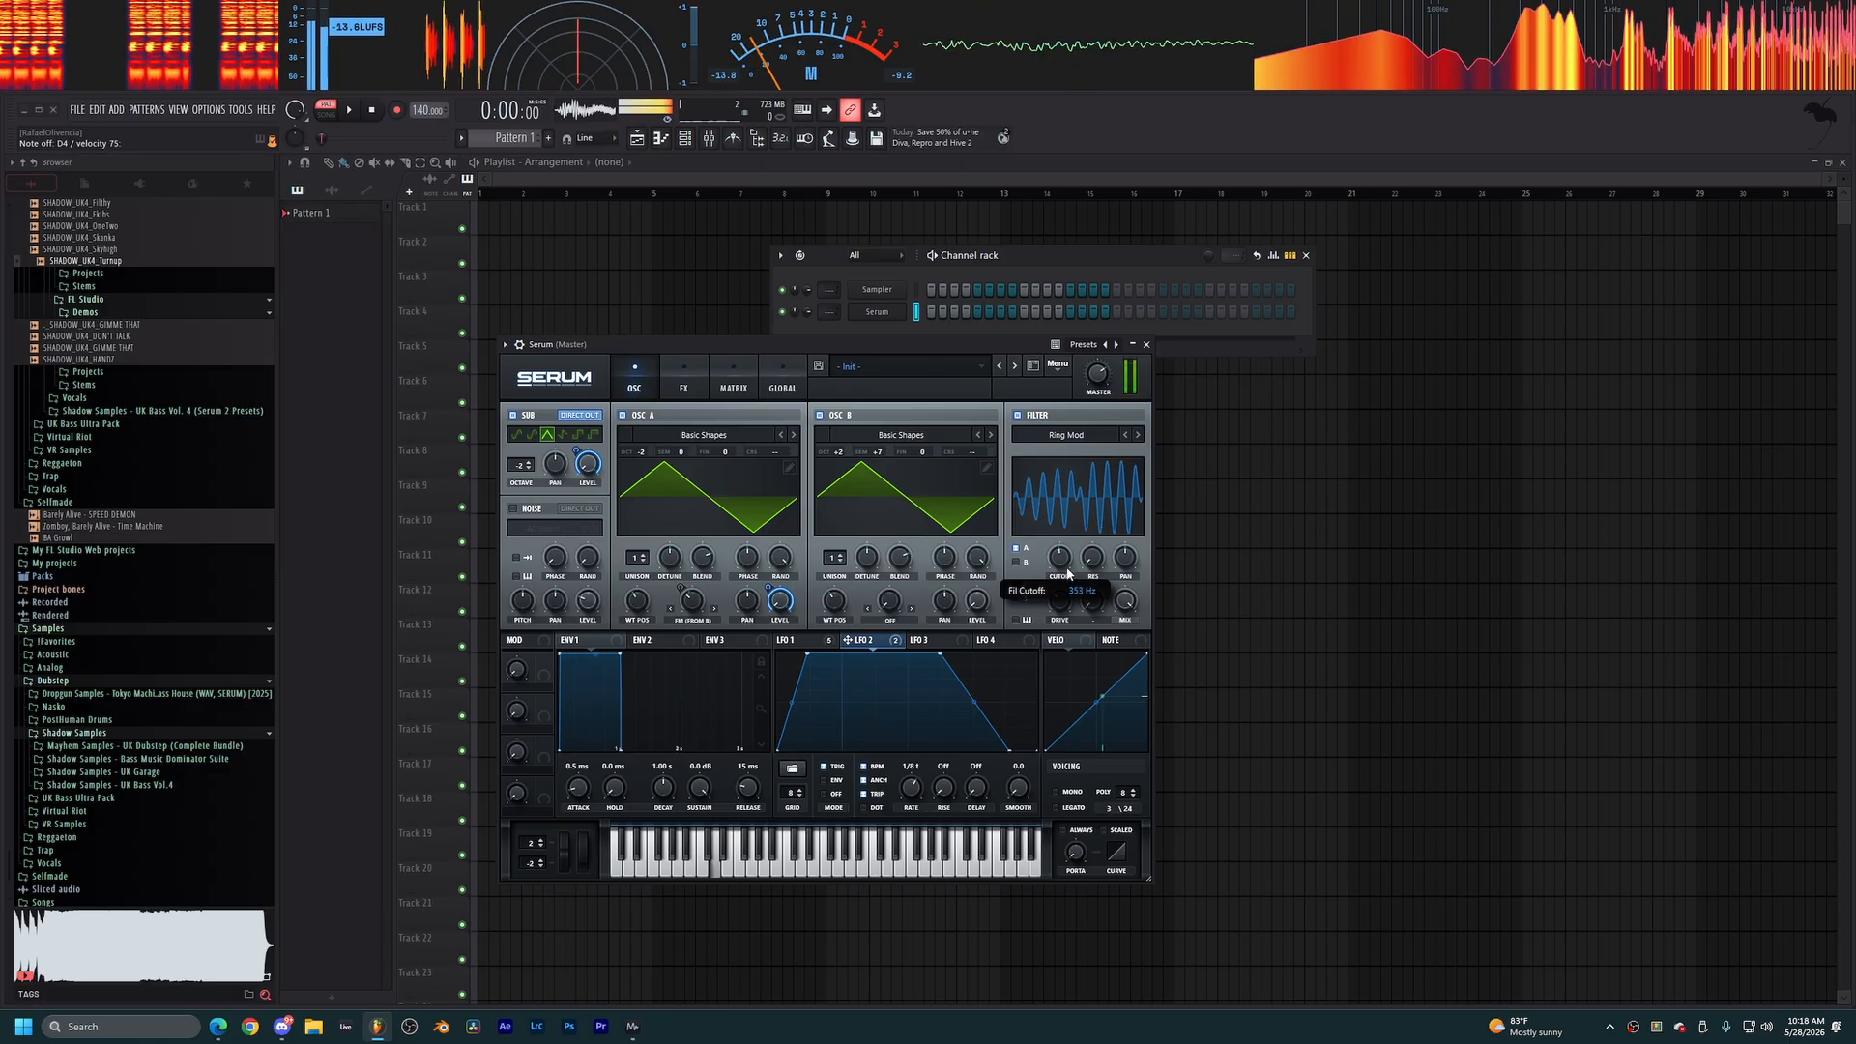
left_click_drag(1068, 574, 1072, 579)
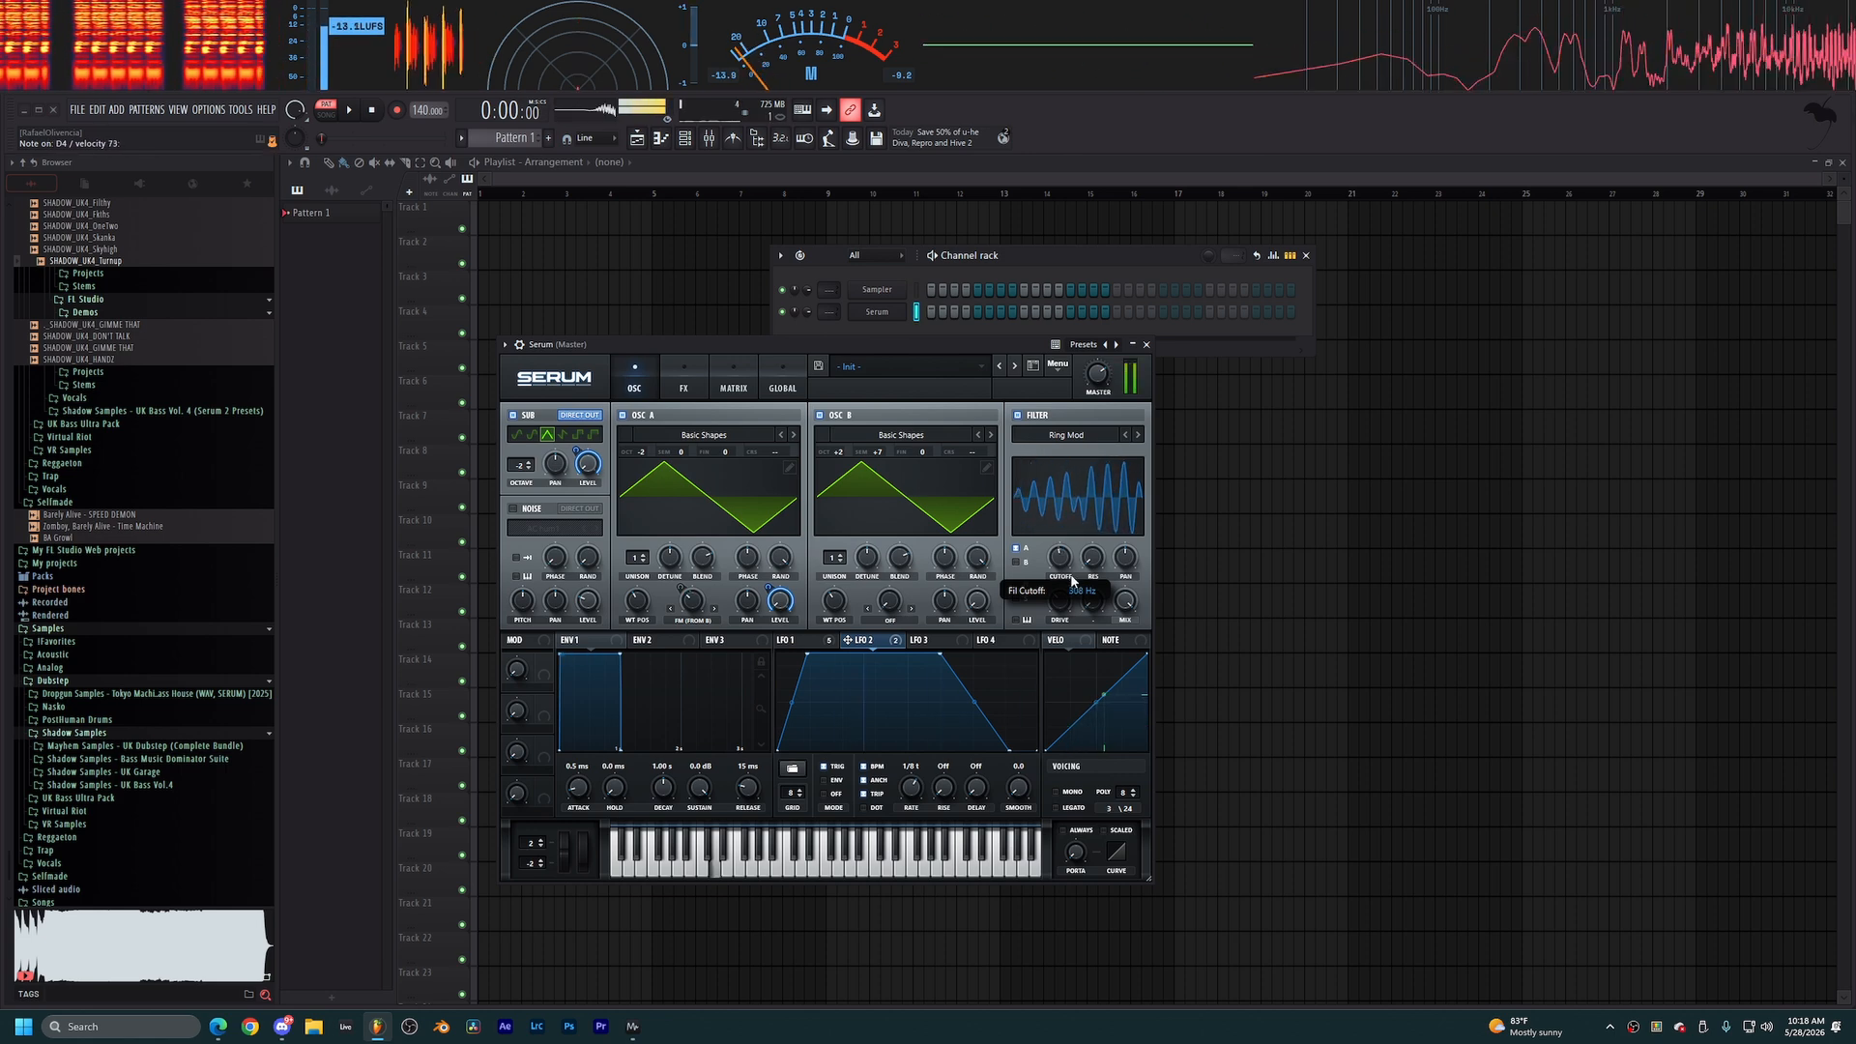
Enable the noise oscillator with BrightWhite noise routed through the filter, with its level modulated by LFO 2.
left_click(513, 508)
left_click(546, 527)
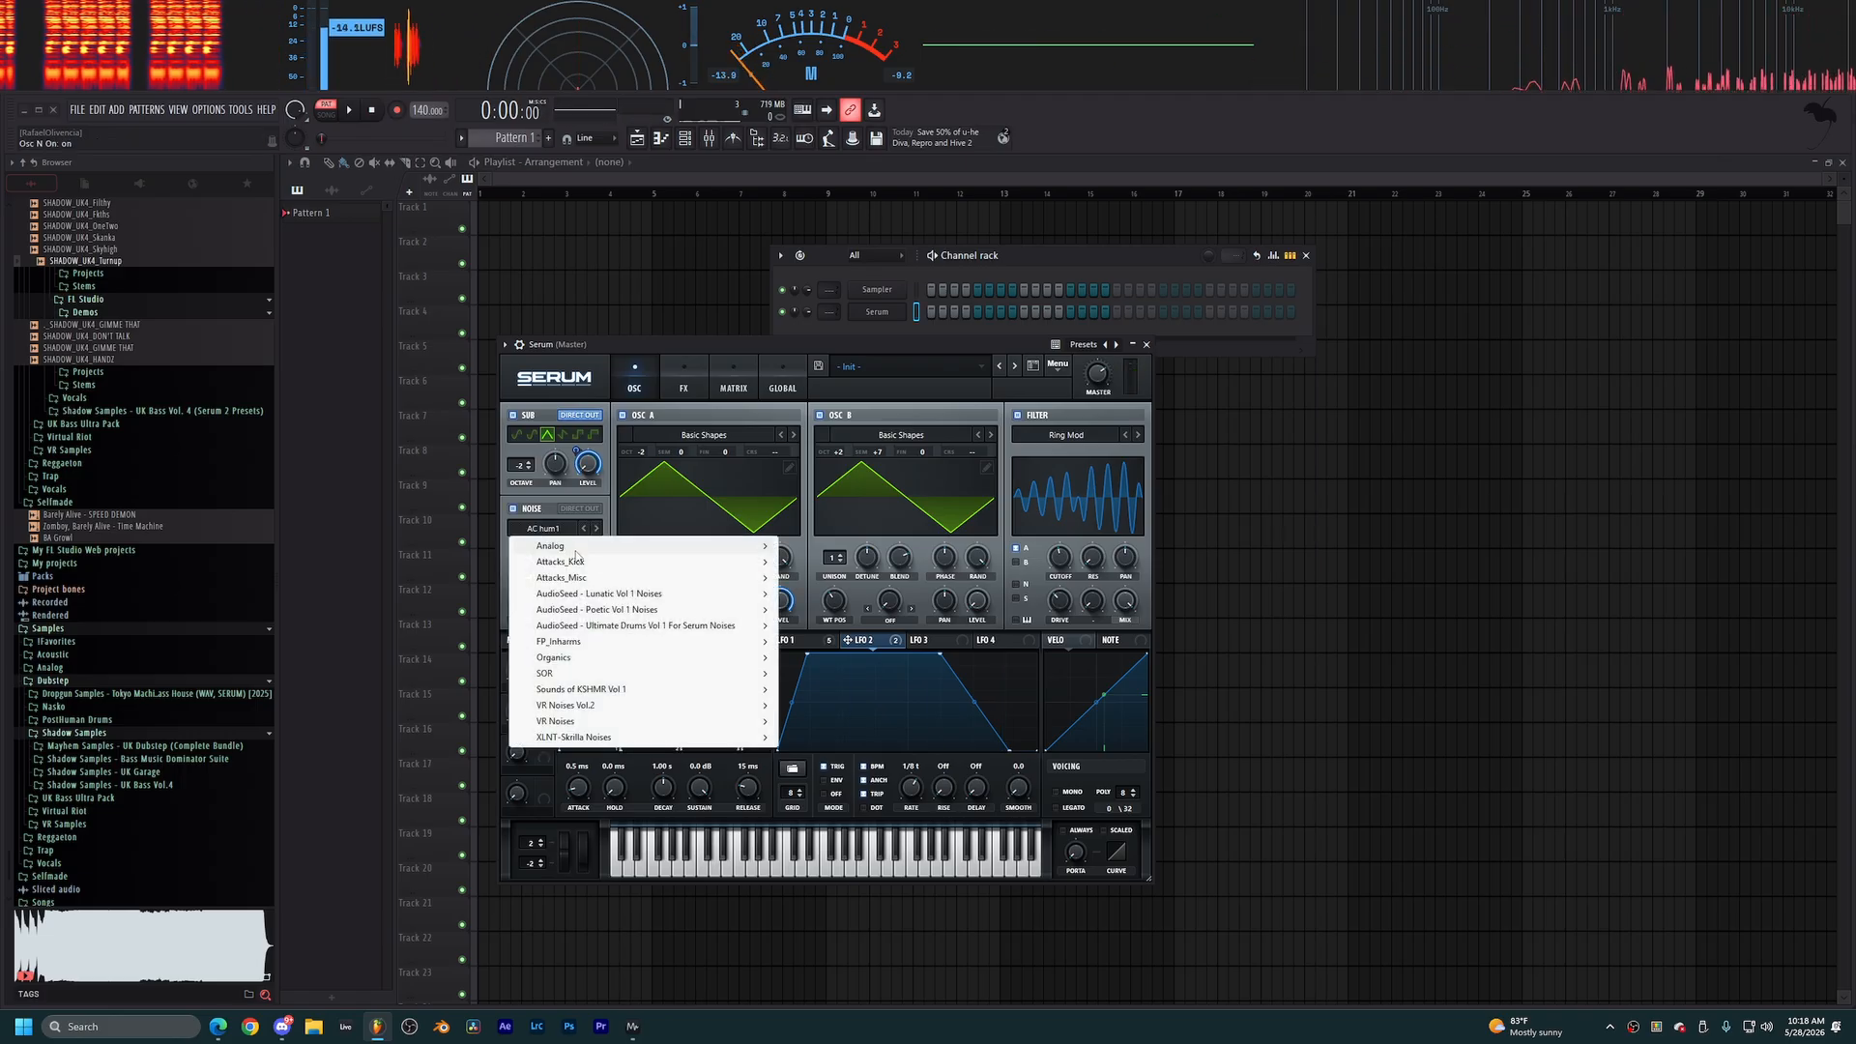
mouse_move(708, 583)
left_click(824, 609)
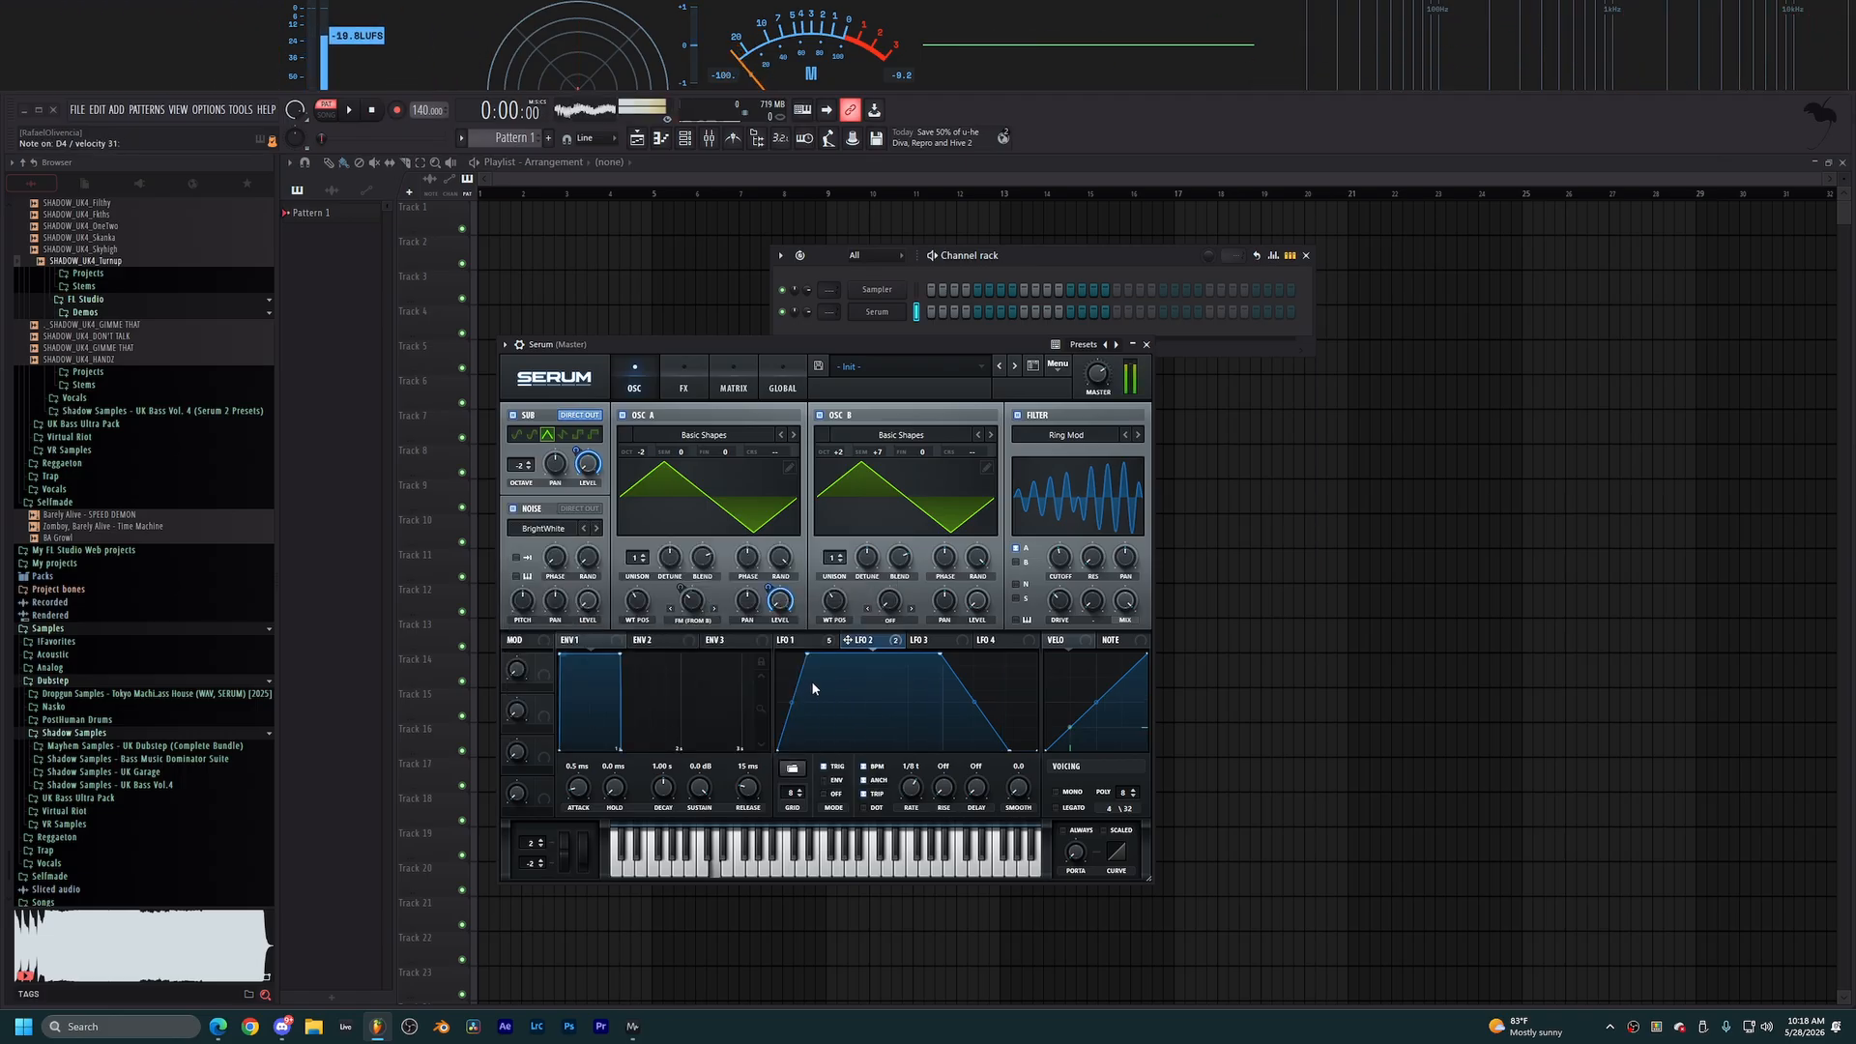
left_click_drag(828, 643, 581, 656)
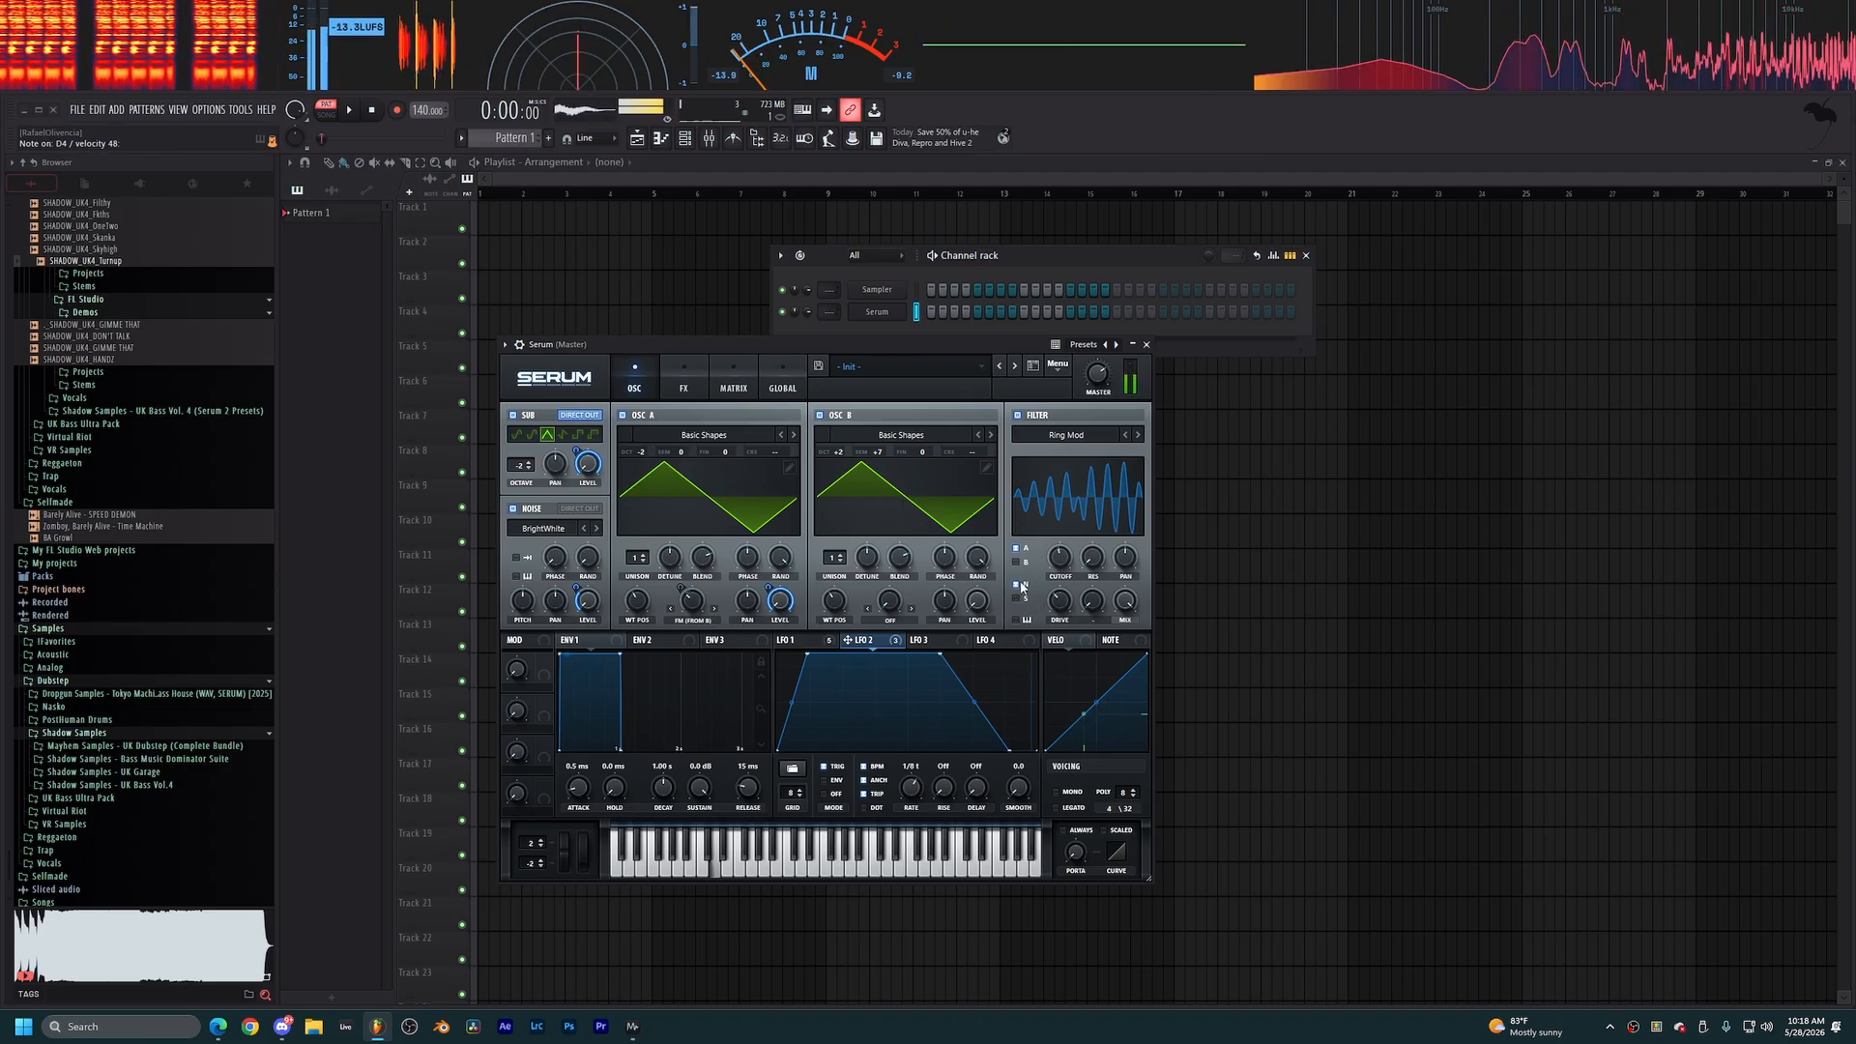
Modulate the ring mod filter's cutoff with LFO 1 and fine-tune the base cutoff.
left_click_drag(1059, 559, 1055, 581)
left_click(829, 641)
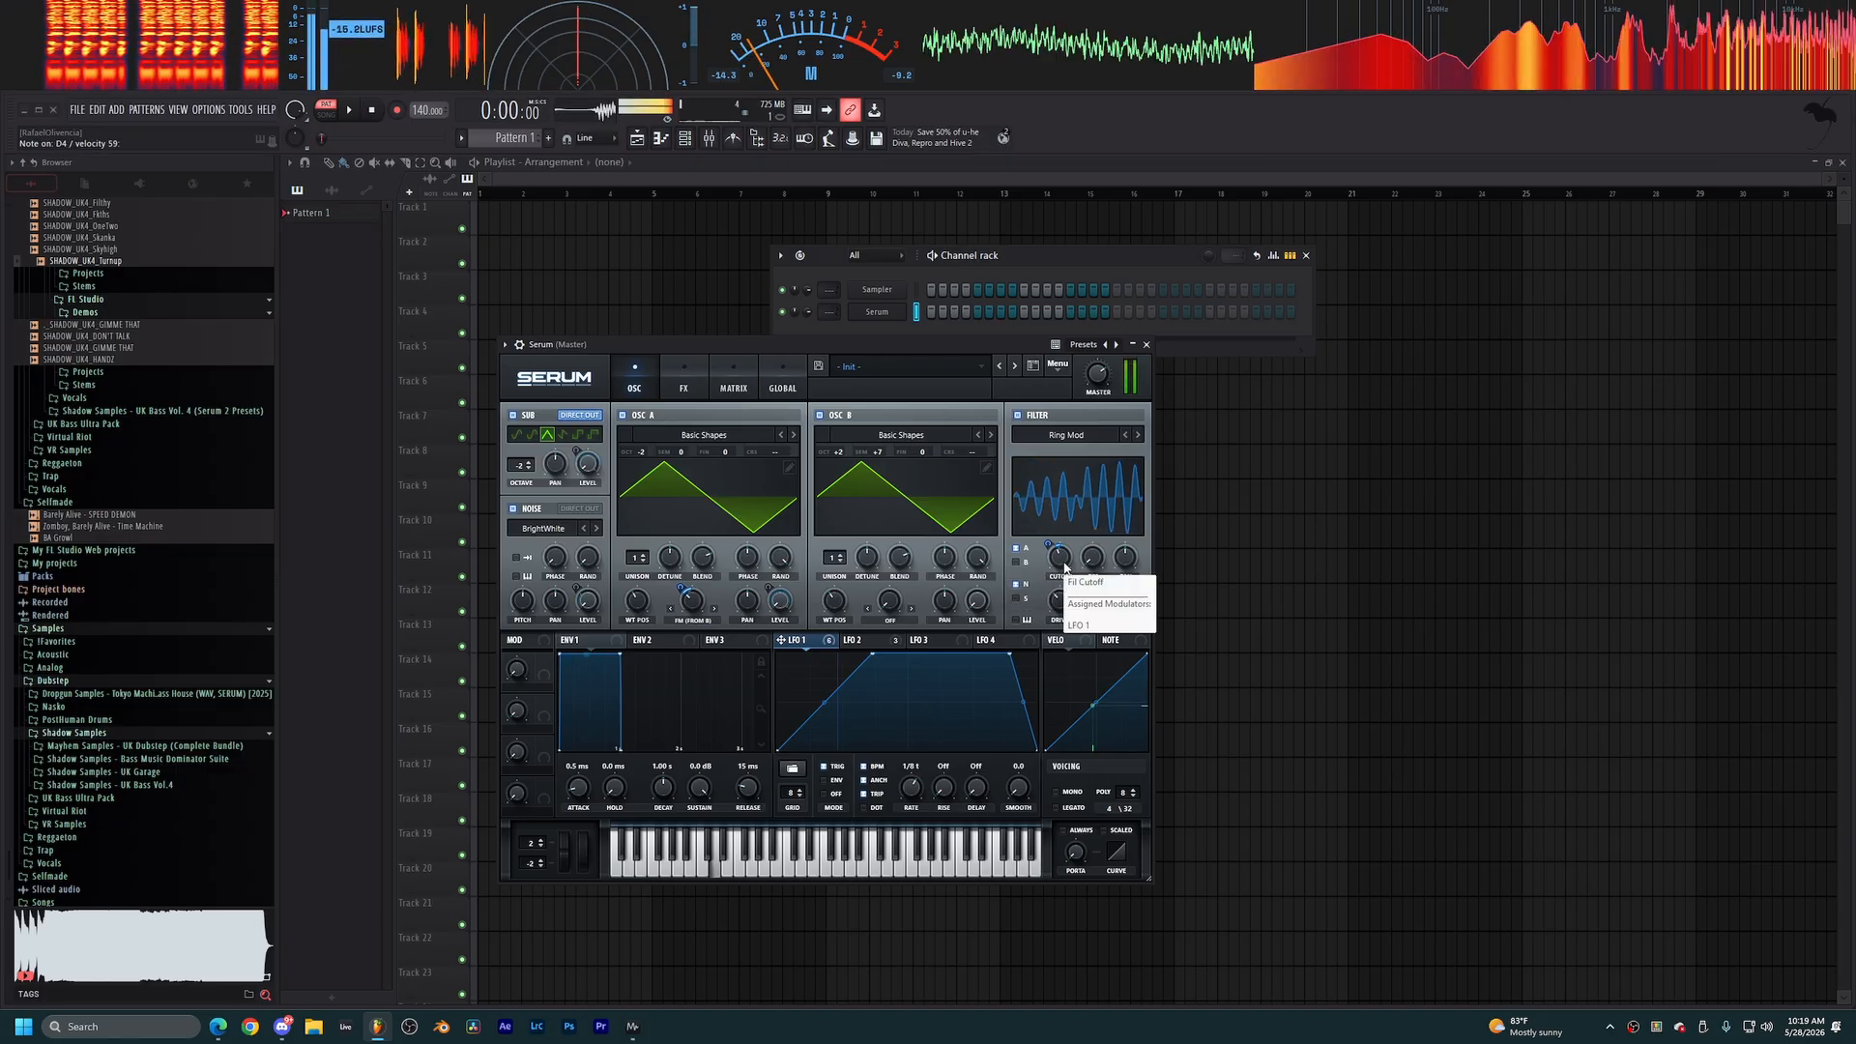
left_click_drag(1064, 568, 1065, 573)
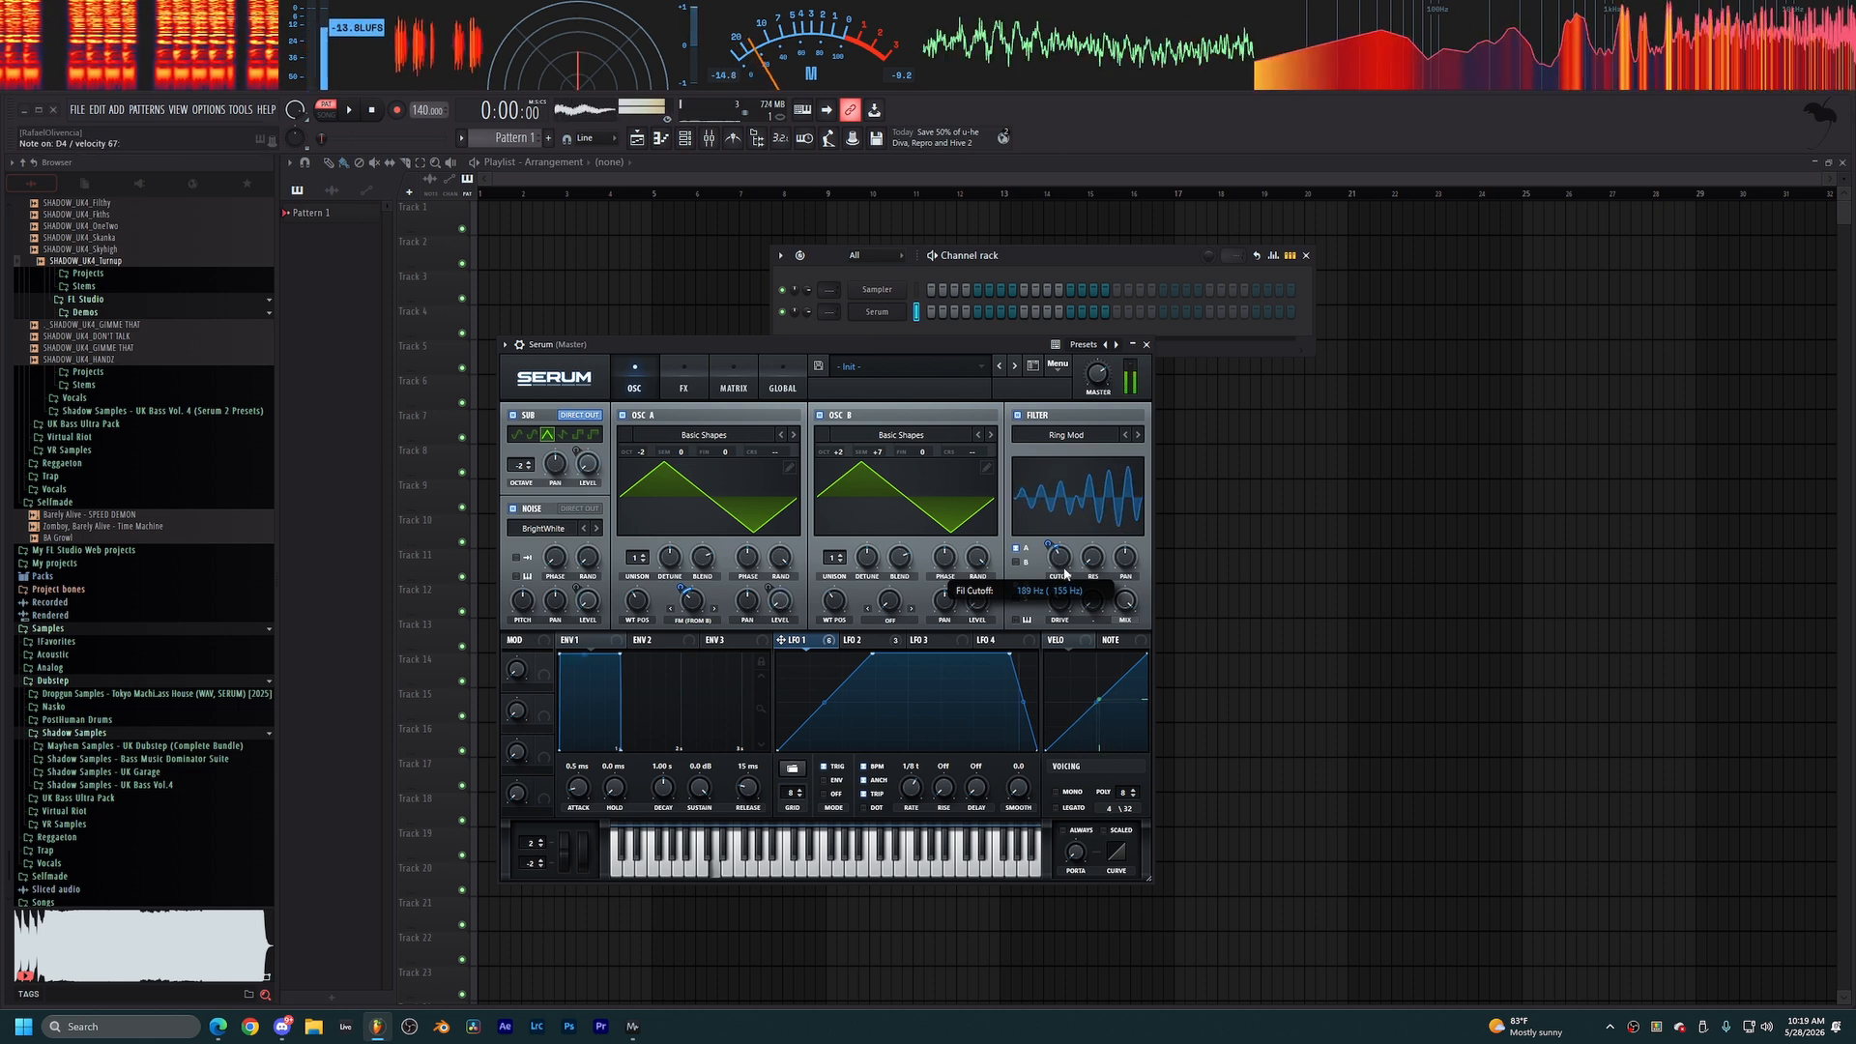
Set LFO 1's modulation amount on oscillator A's FM warp to 11 and the base warp to about 32%.
left_click_drag(688, 609, 694, 607)
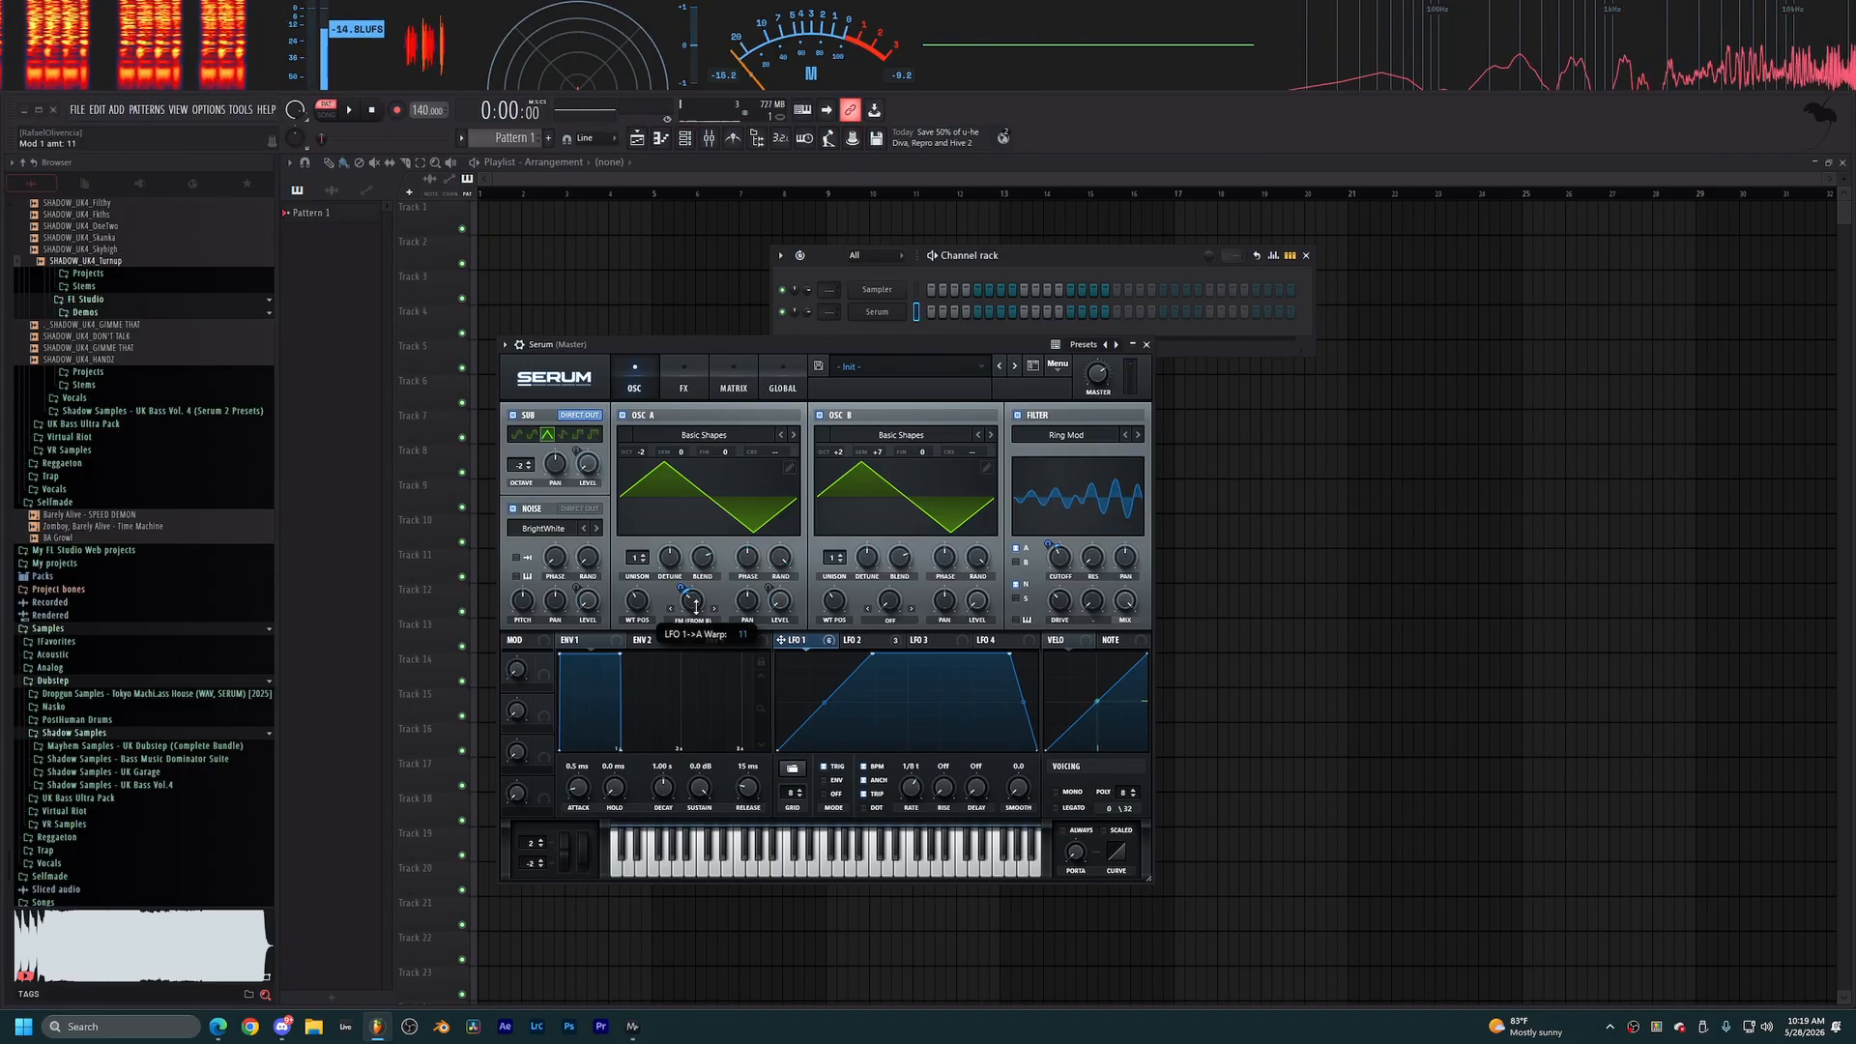
left_click(705, 622)
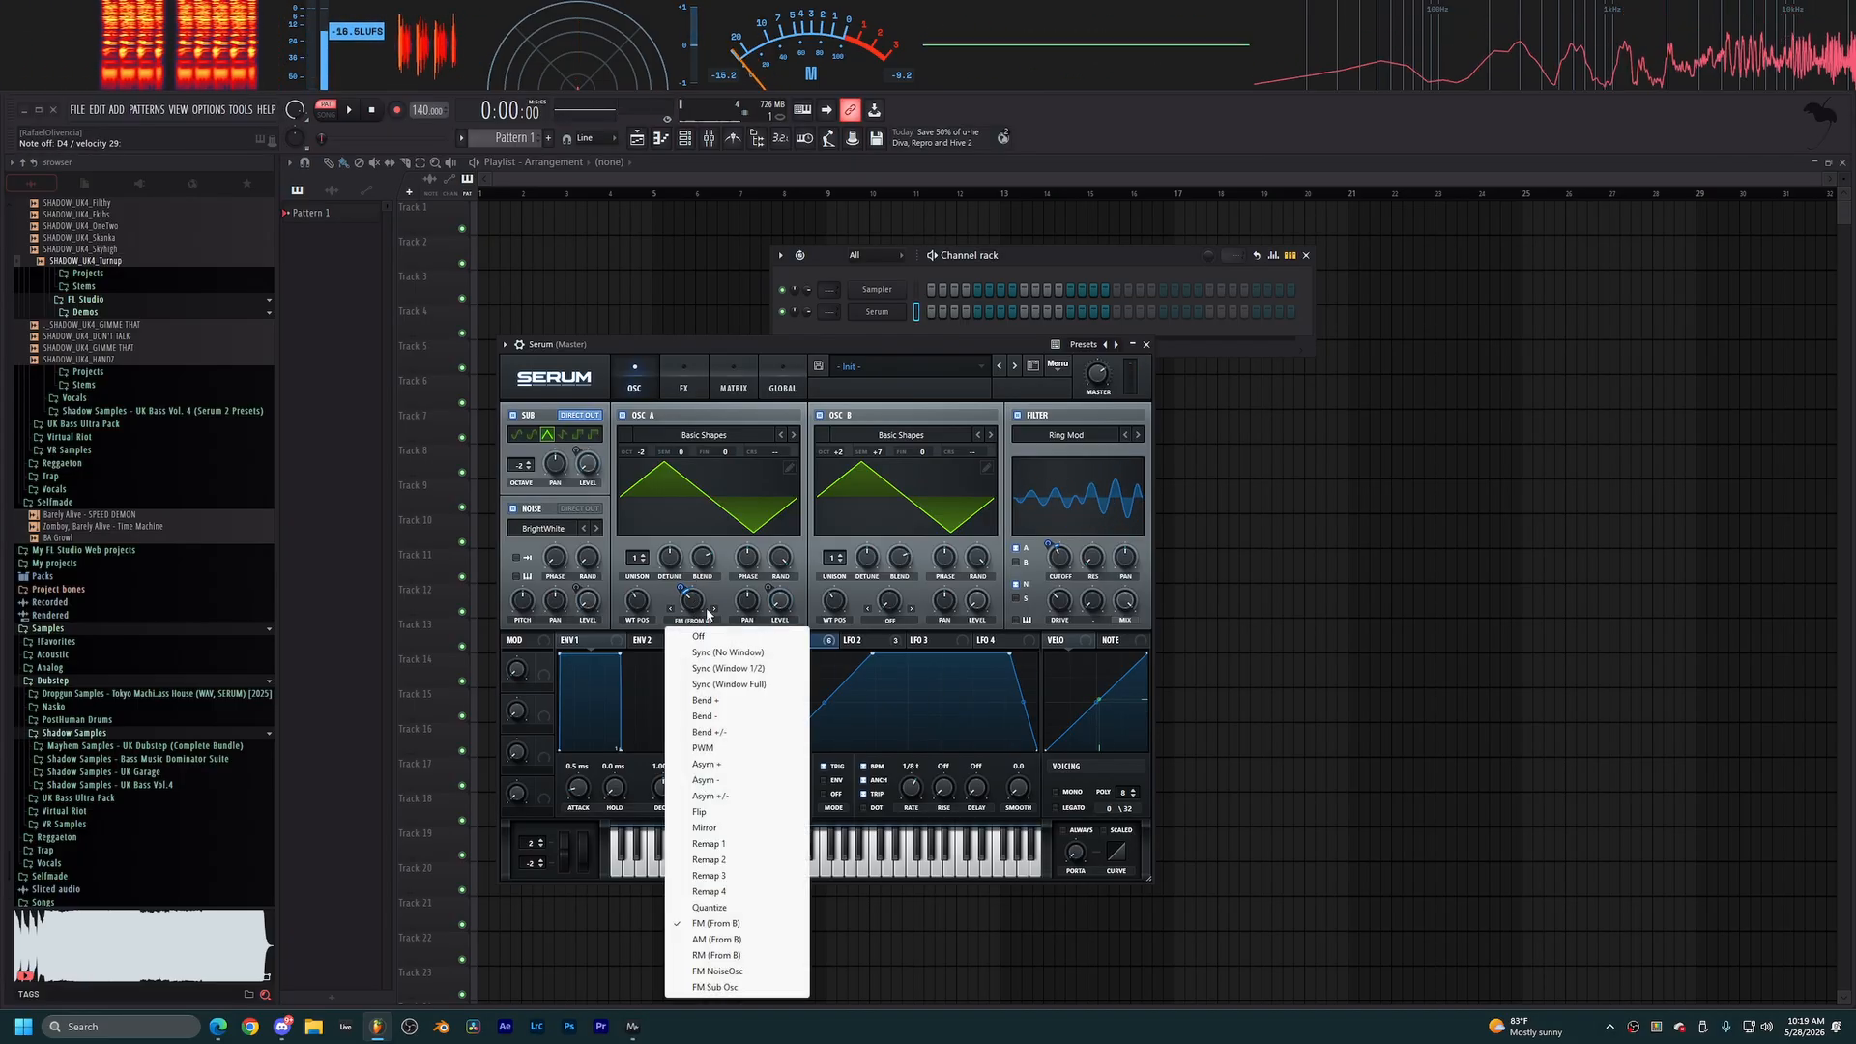
double_click(693, 602)
left_click_drag(695, 600, 698, 599)
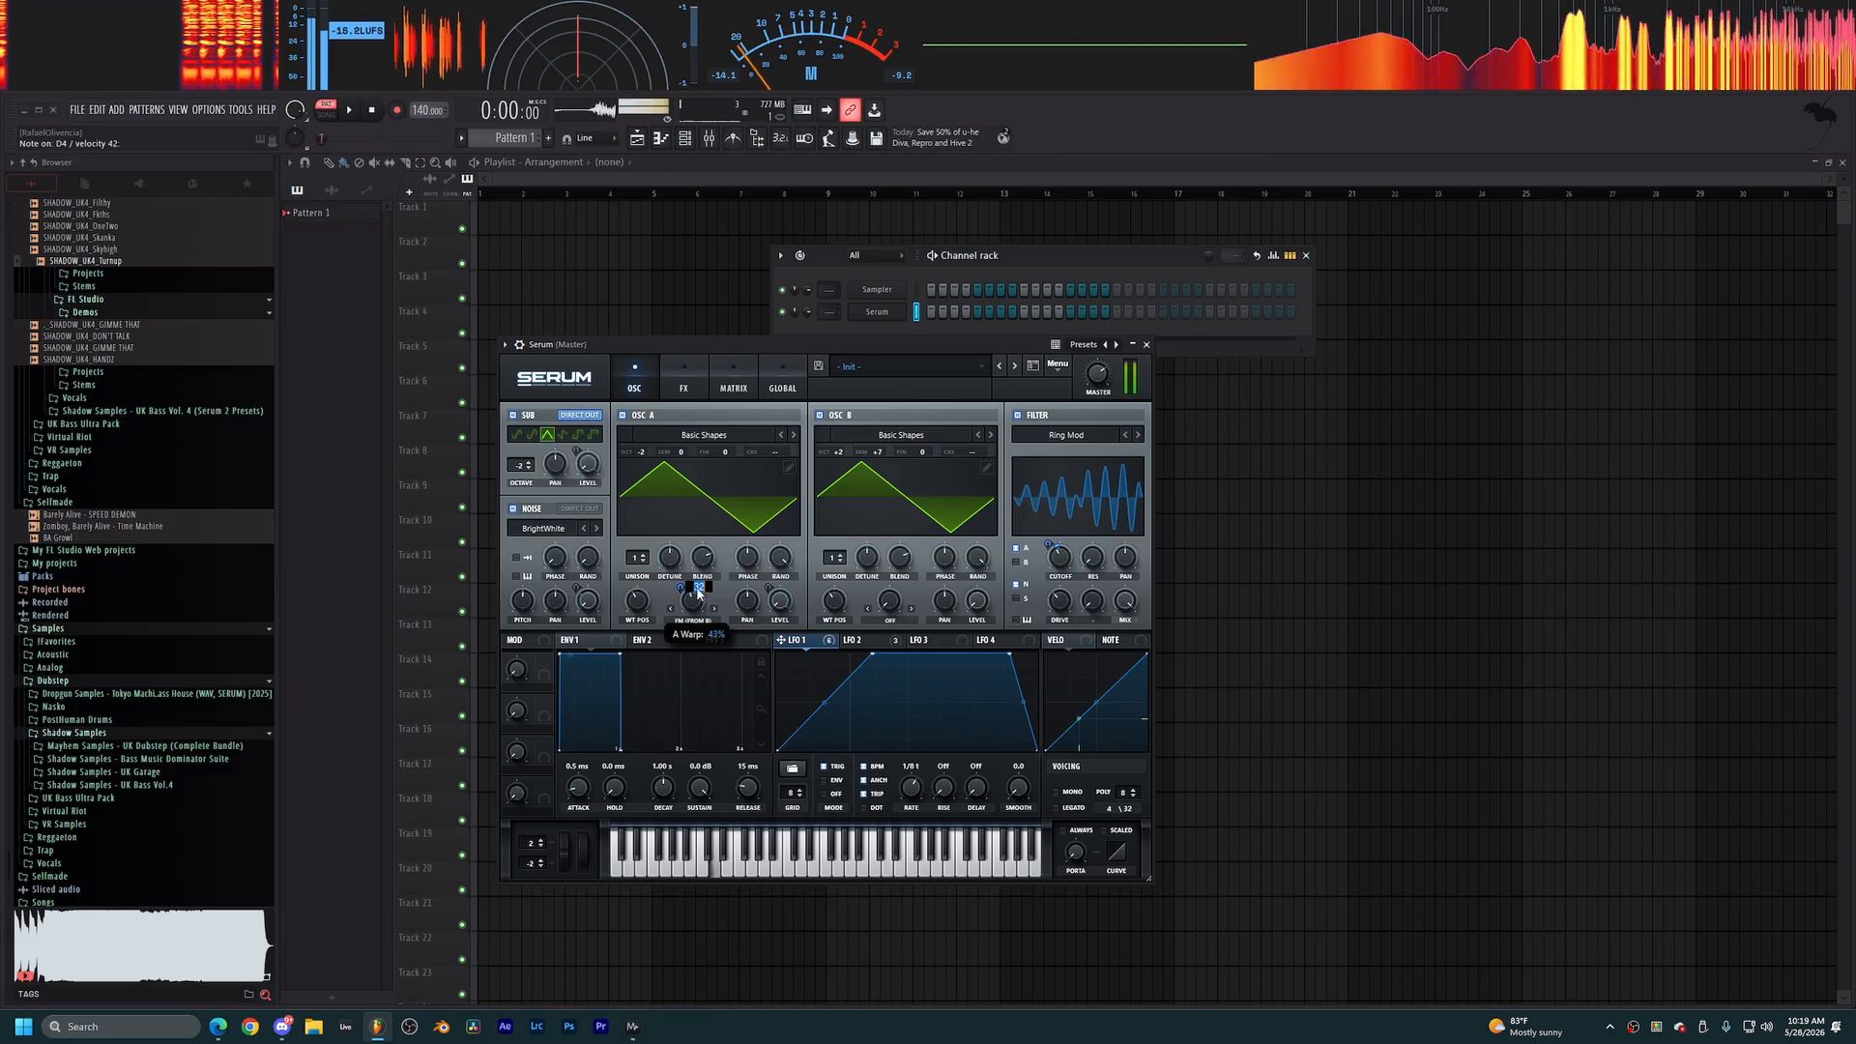
key("Return")
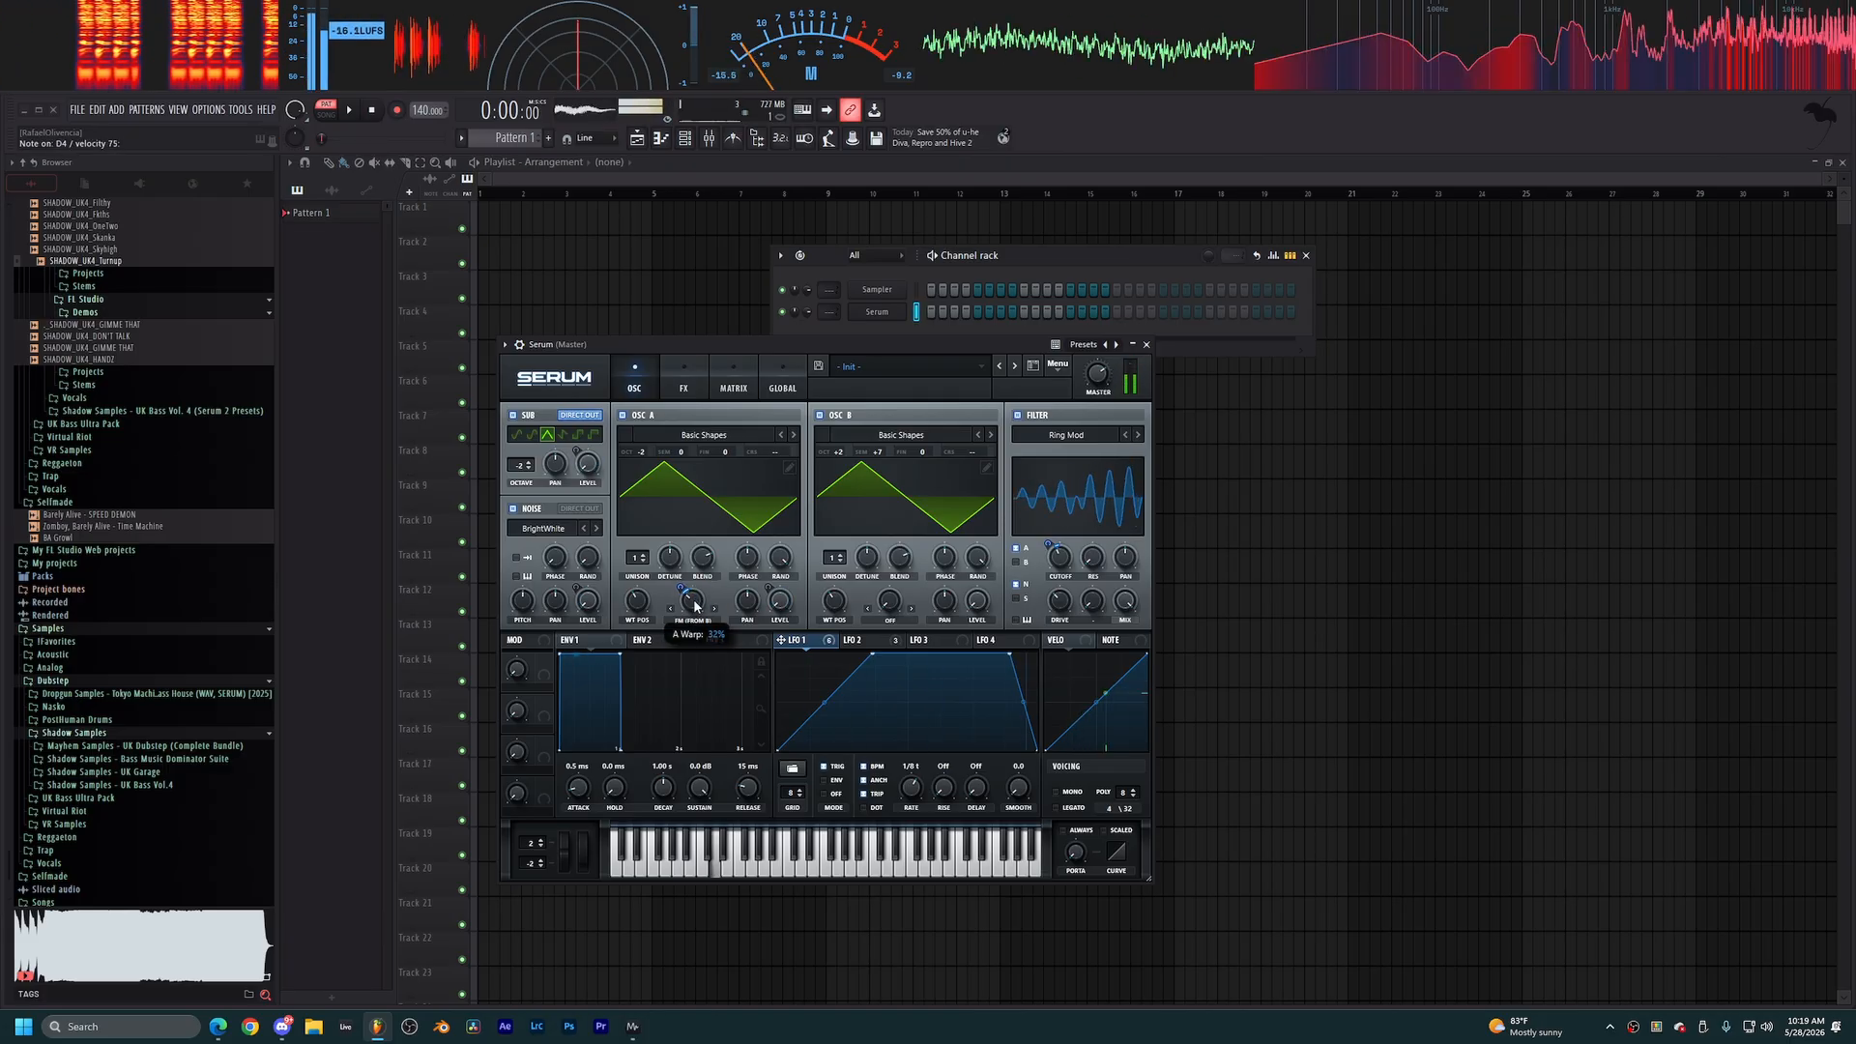
Adjust the wavetable positions, lowering oscillator A's until its shape is a sine wave.
mouse_move(834, 602)
left_mouse_down()
mouse_move(838, 627)
mouse_move(843, 587)
mouse_move(838, 627)
left_mouse_up()
left_click_drag(637, 601, 642, 664)
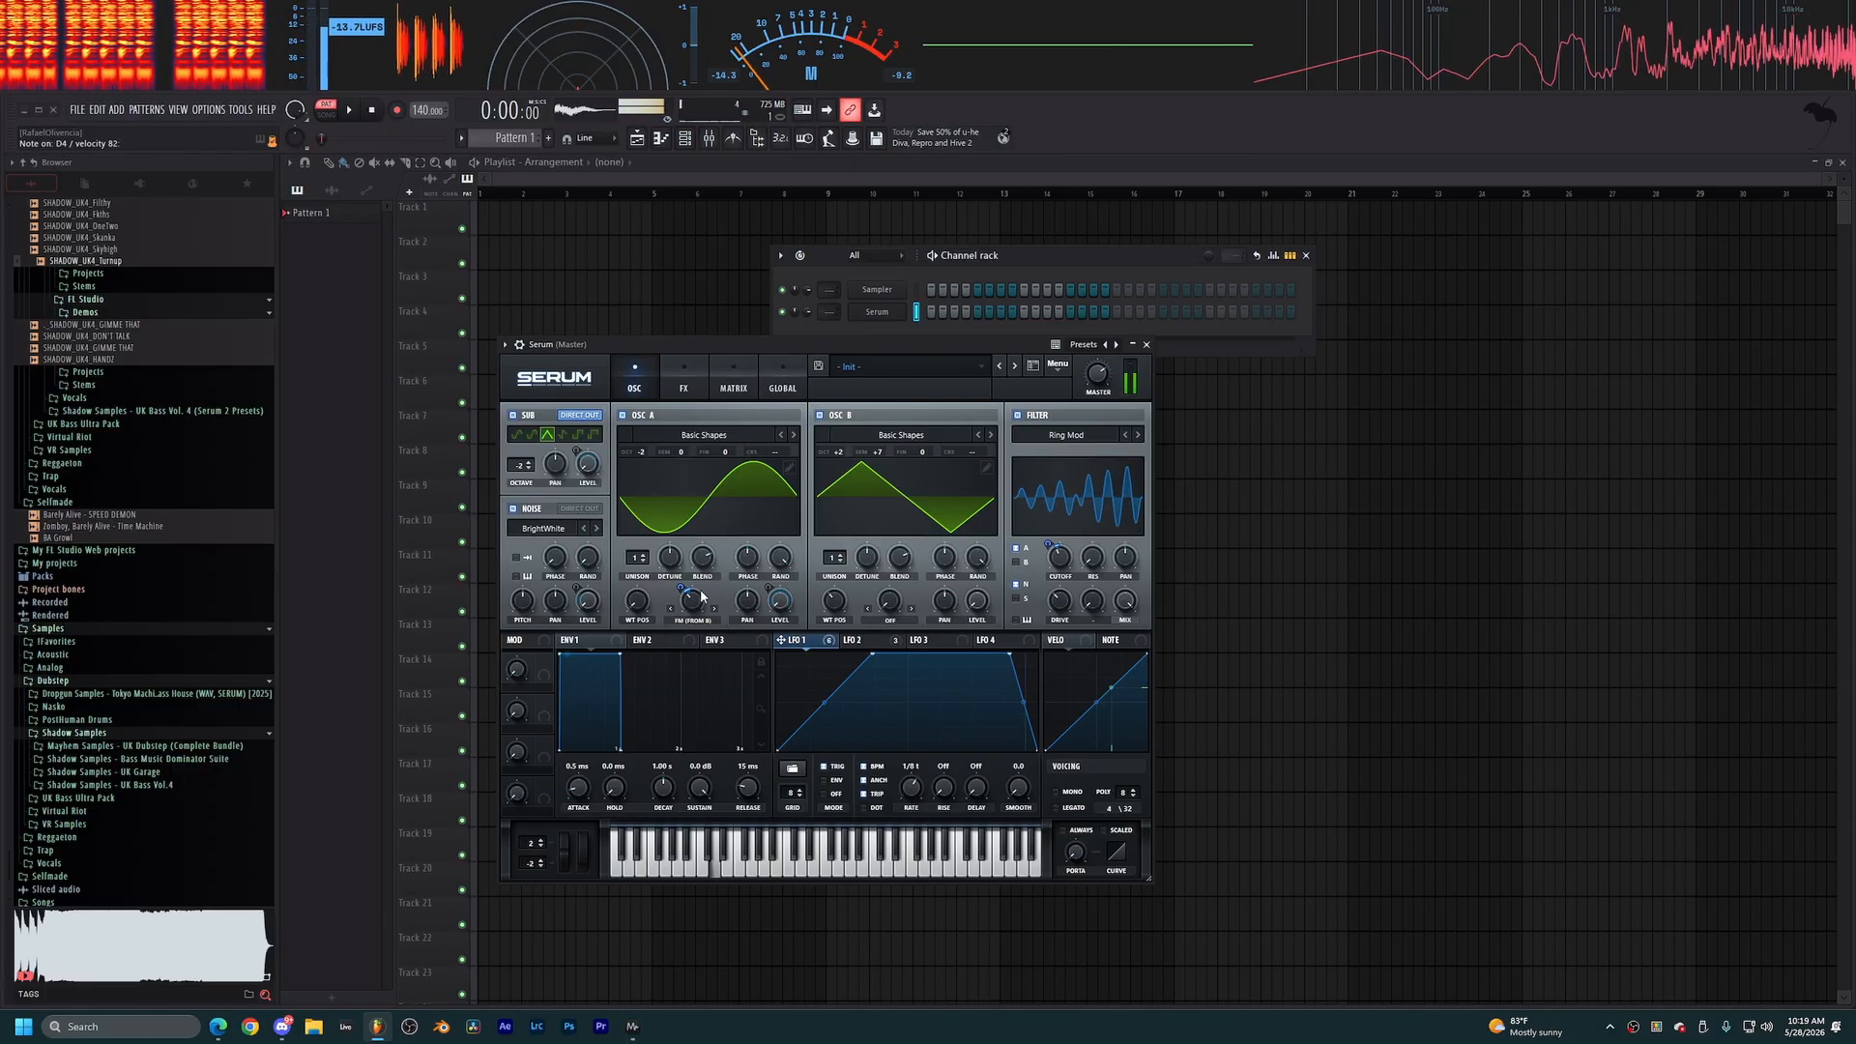
Add a delay effect between the distortion and the compressor in the effects chain.
left_click(685, 379)
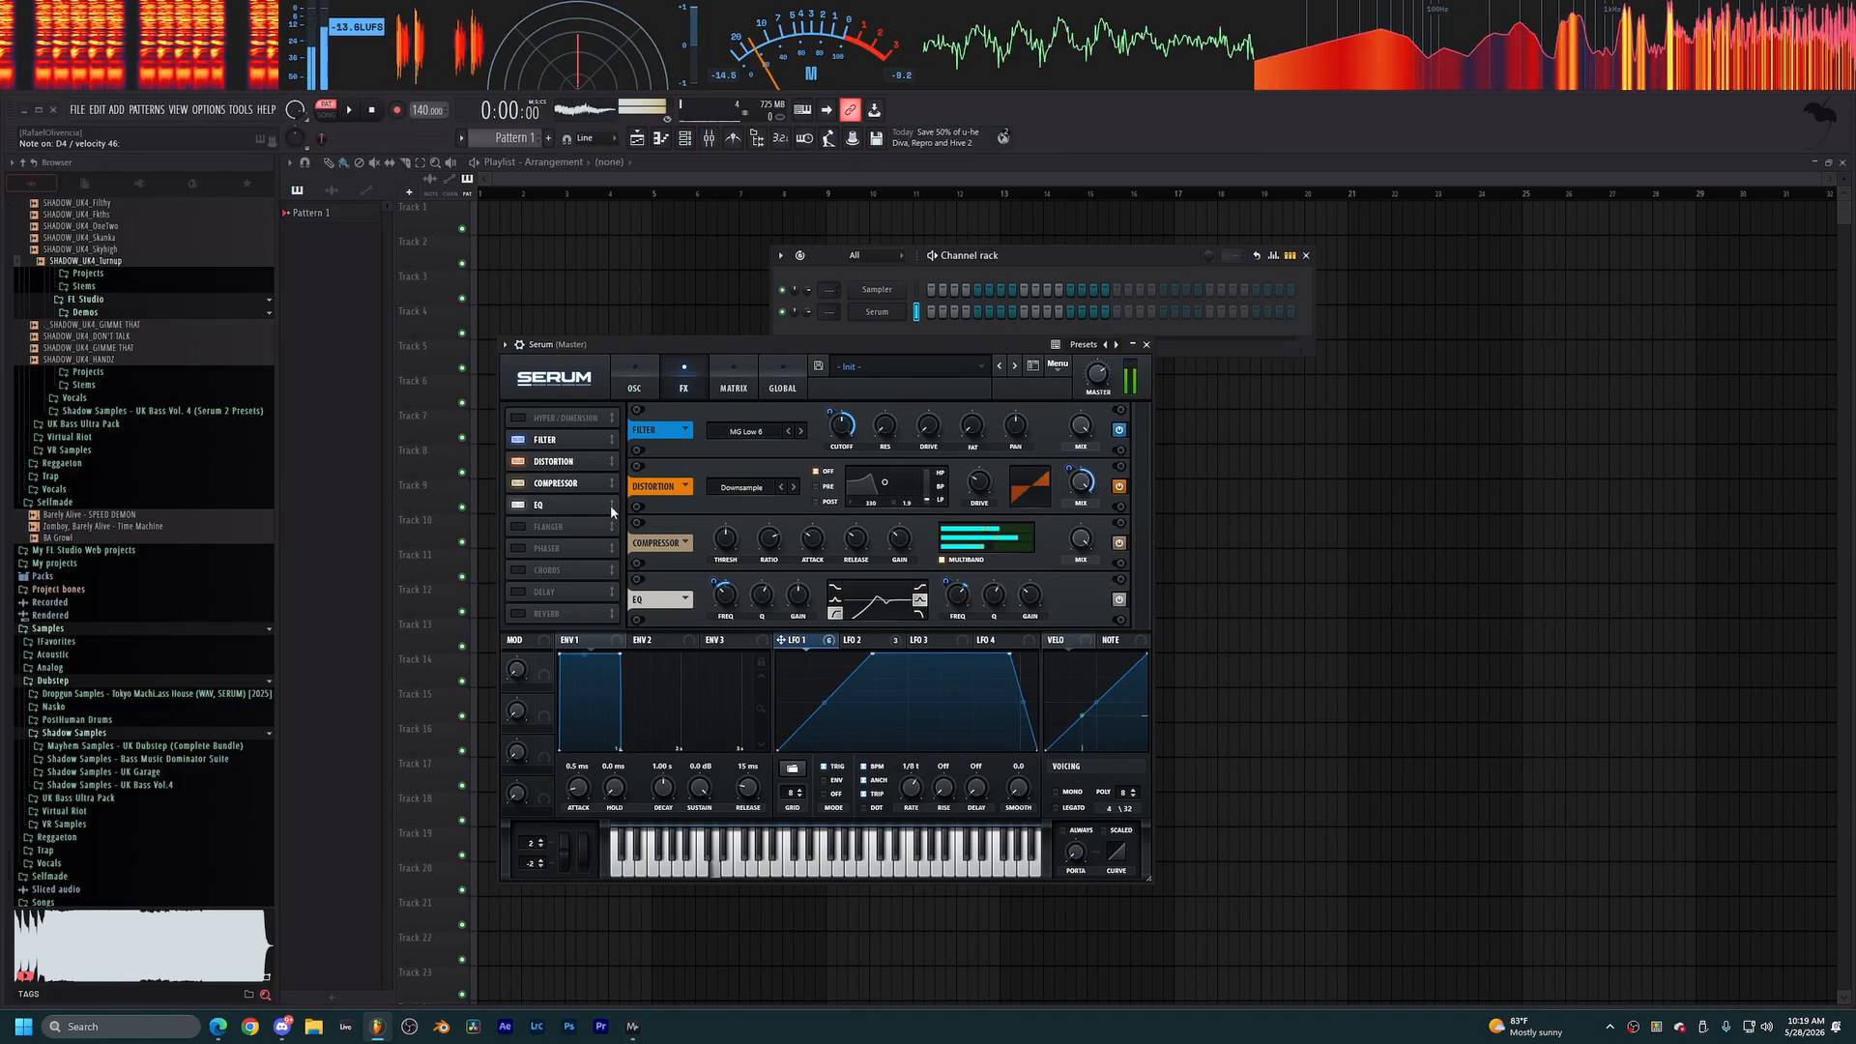
left_click(518, 592)
left_click_drag(537, 592, 570, 483)
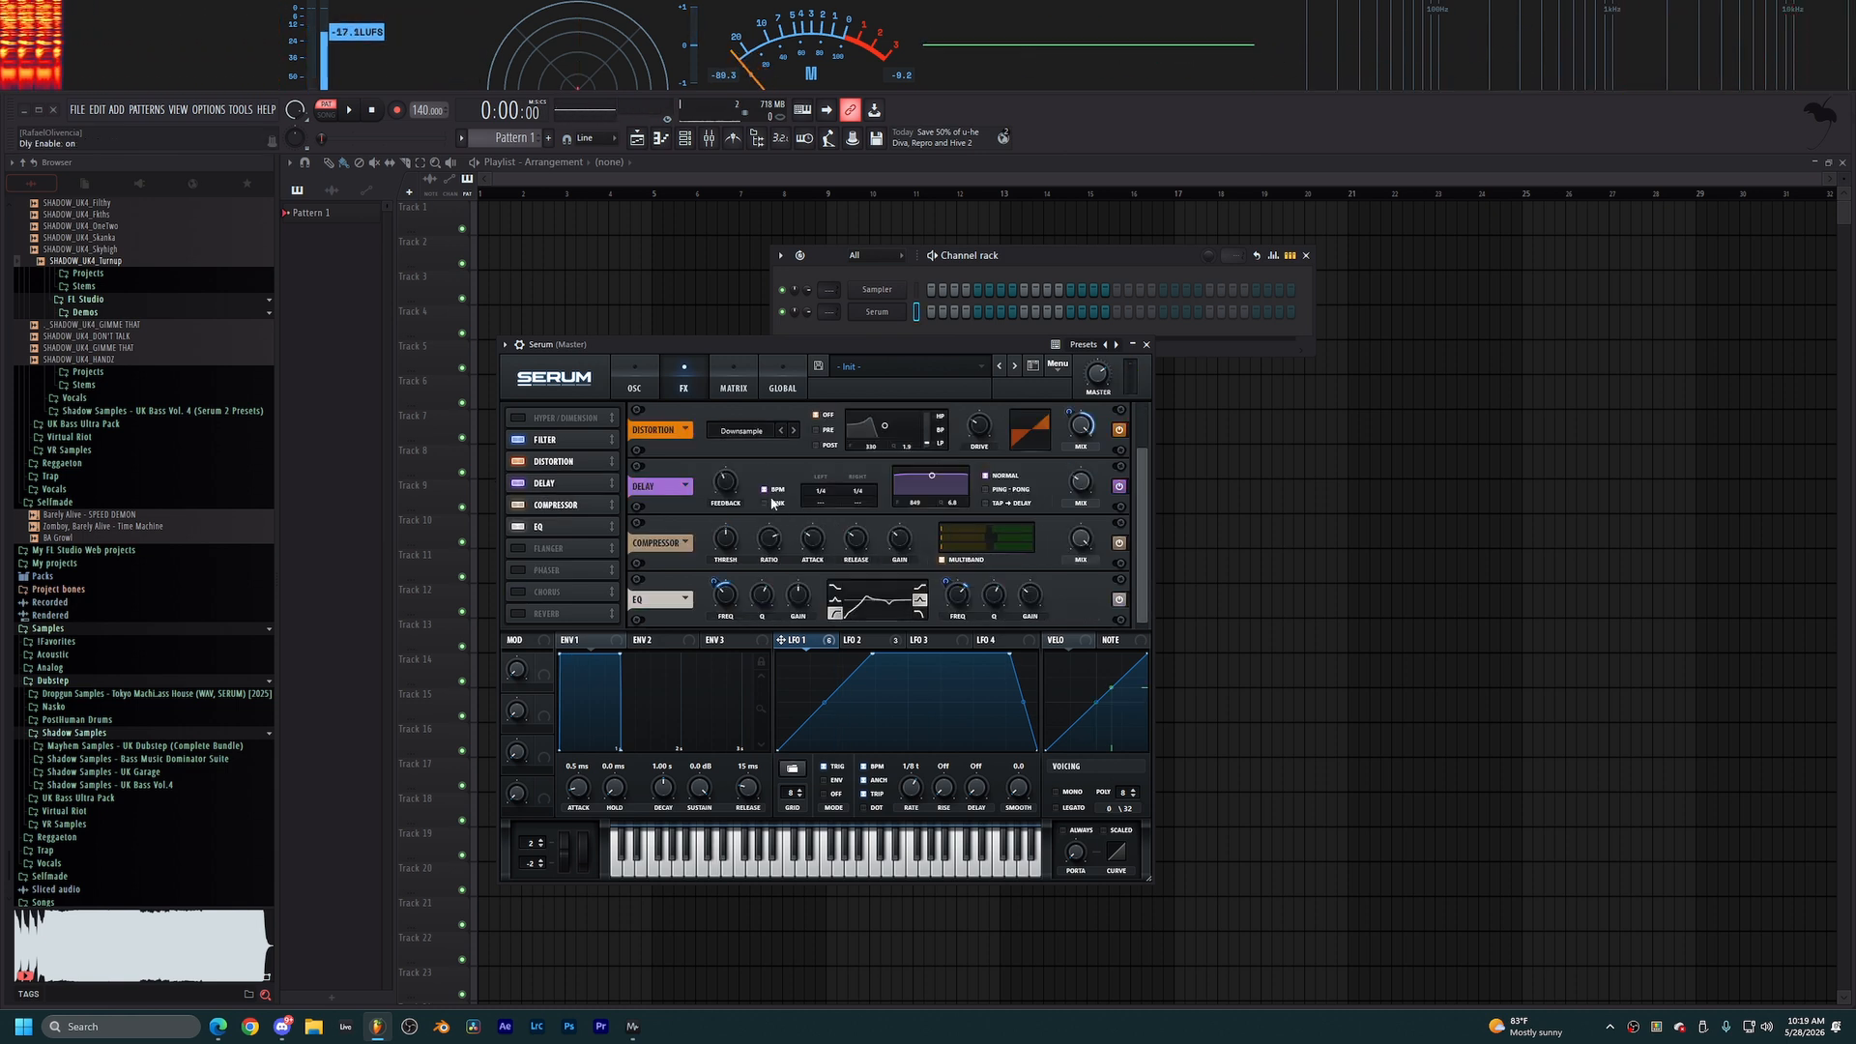
Turn off the delay's BPM sync and set the linked left and right delay times to 43.
left_click(765, 489)
double_click(824, 492)
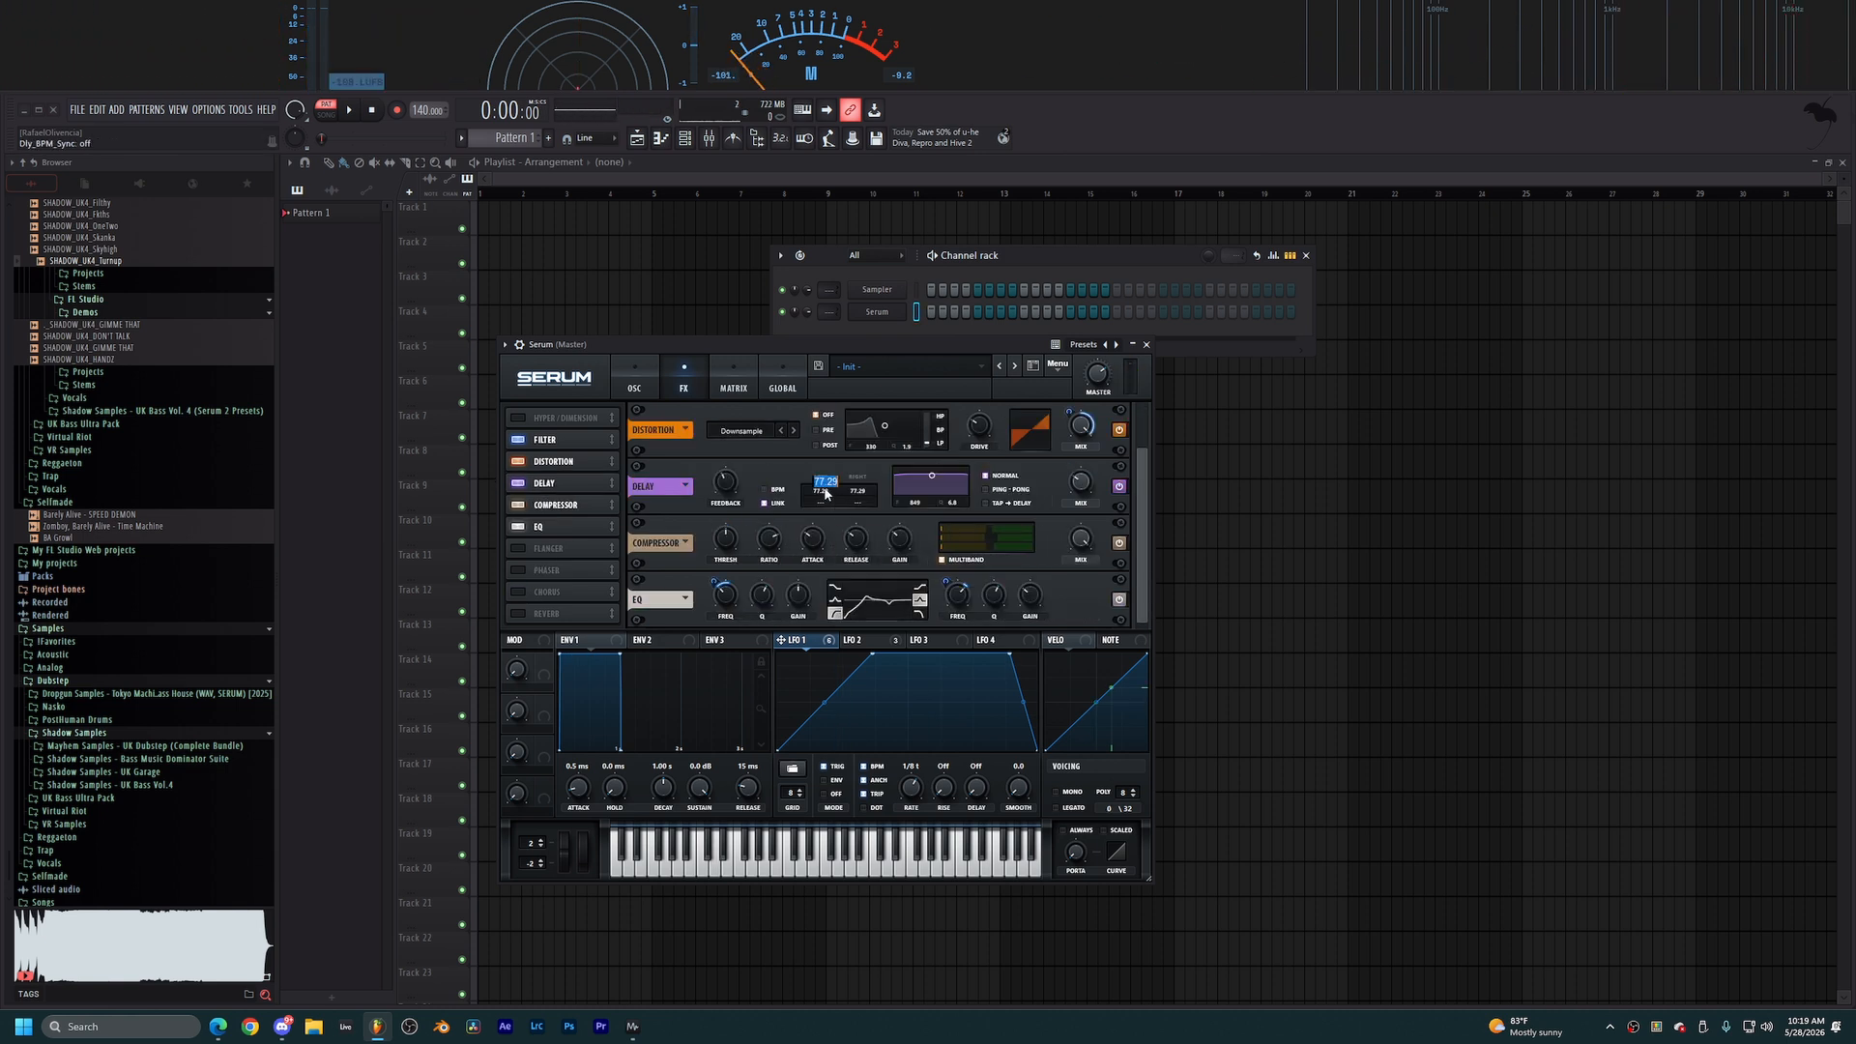
type("43")
key("Return")
Unlink the delay times, lower the right one to about 35, and adjust the delay's filter and mix.
left_click(776, 503)
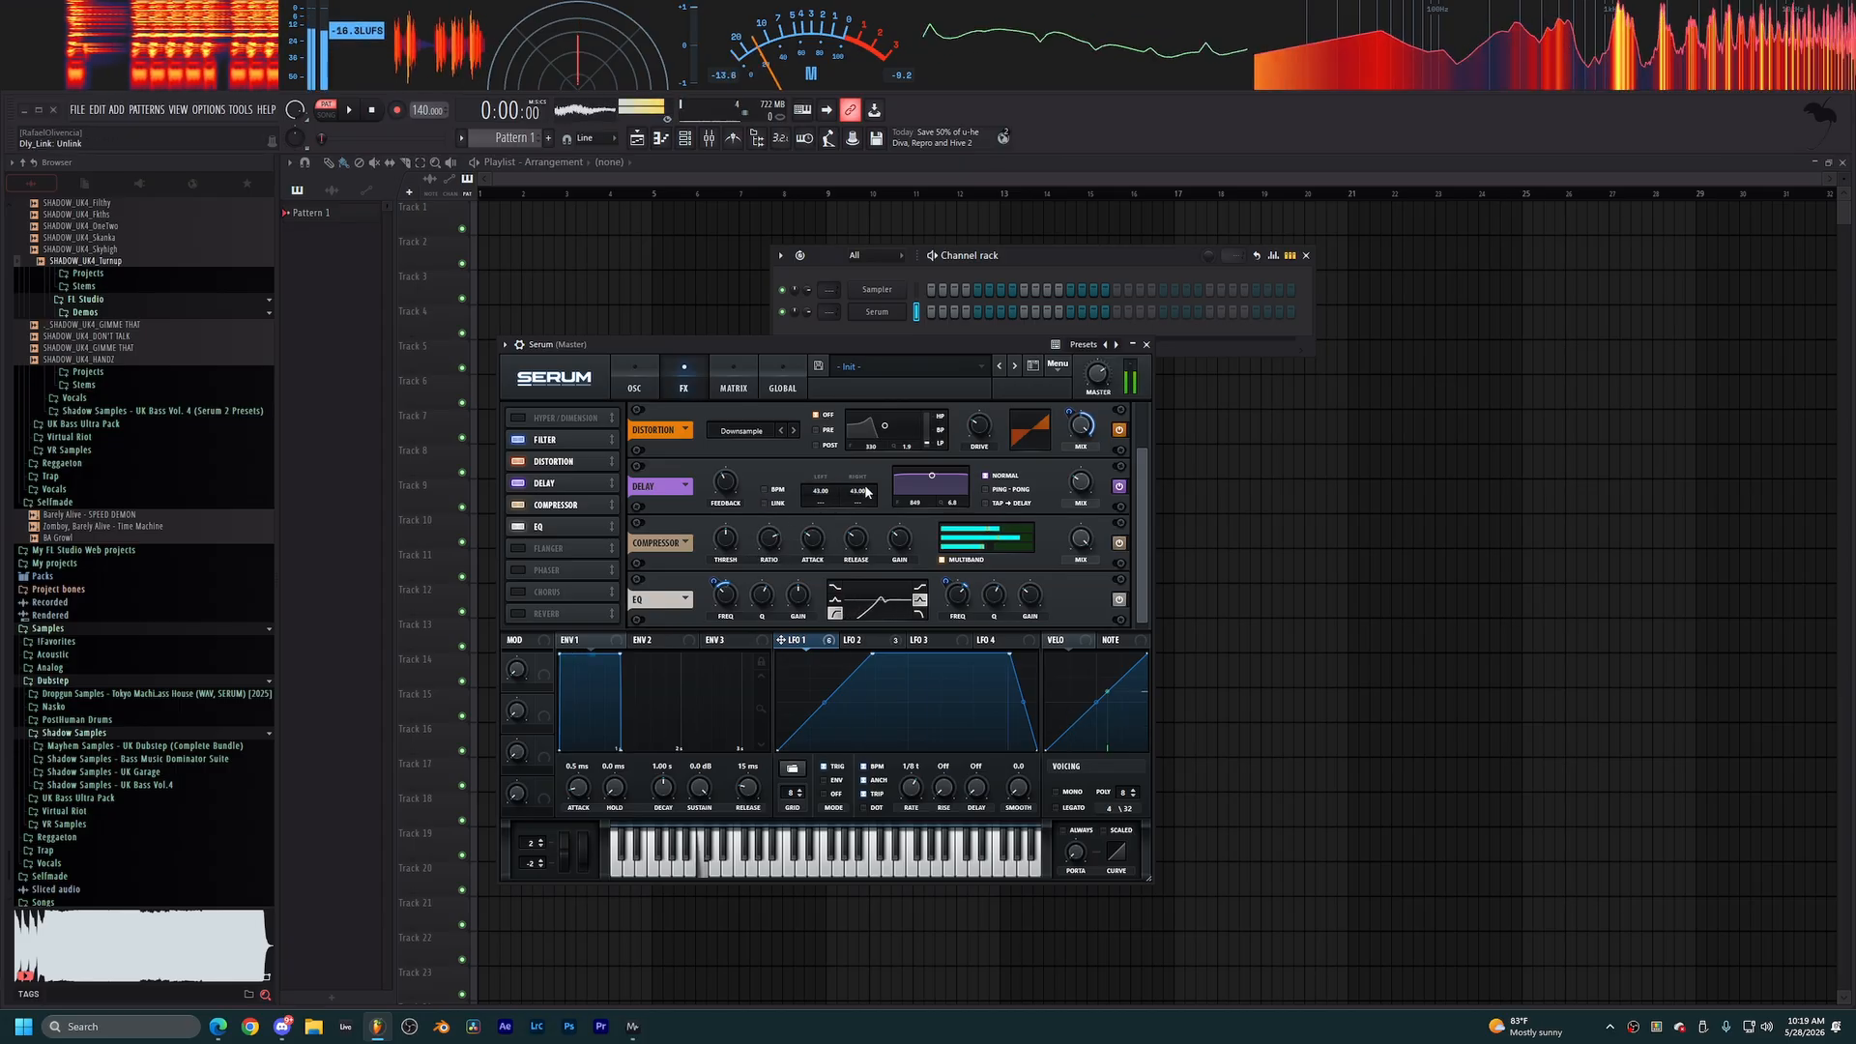
left_click_drag(857, 491, 907, 553)
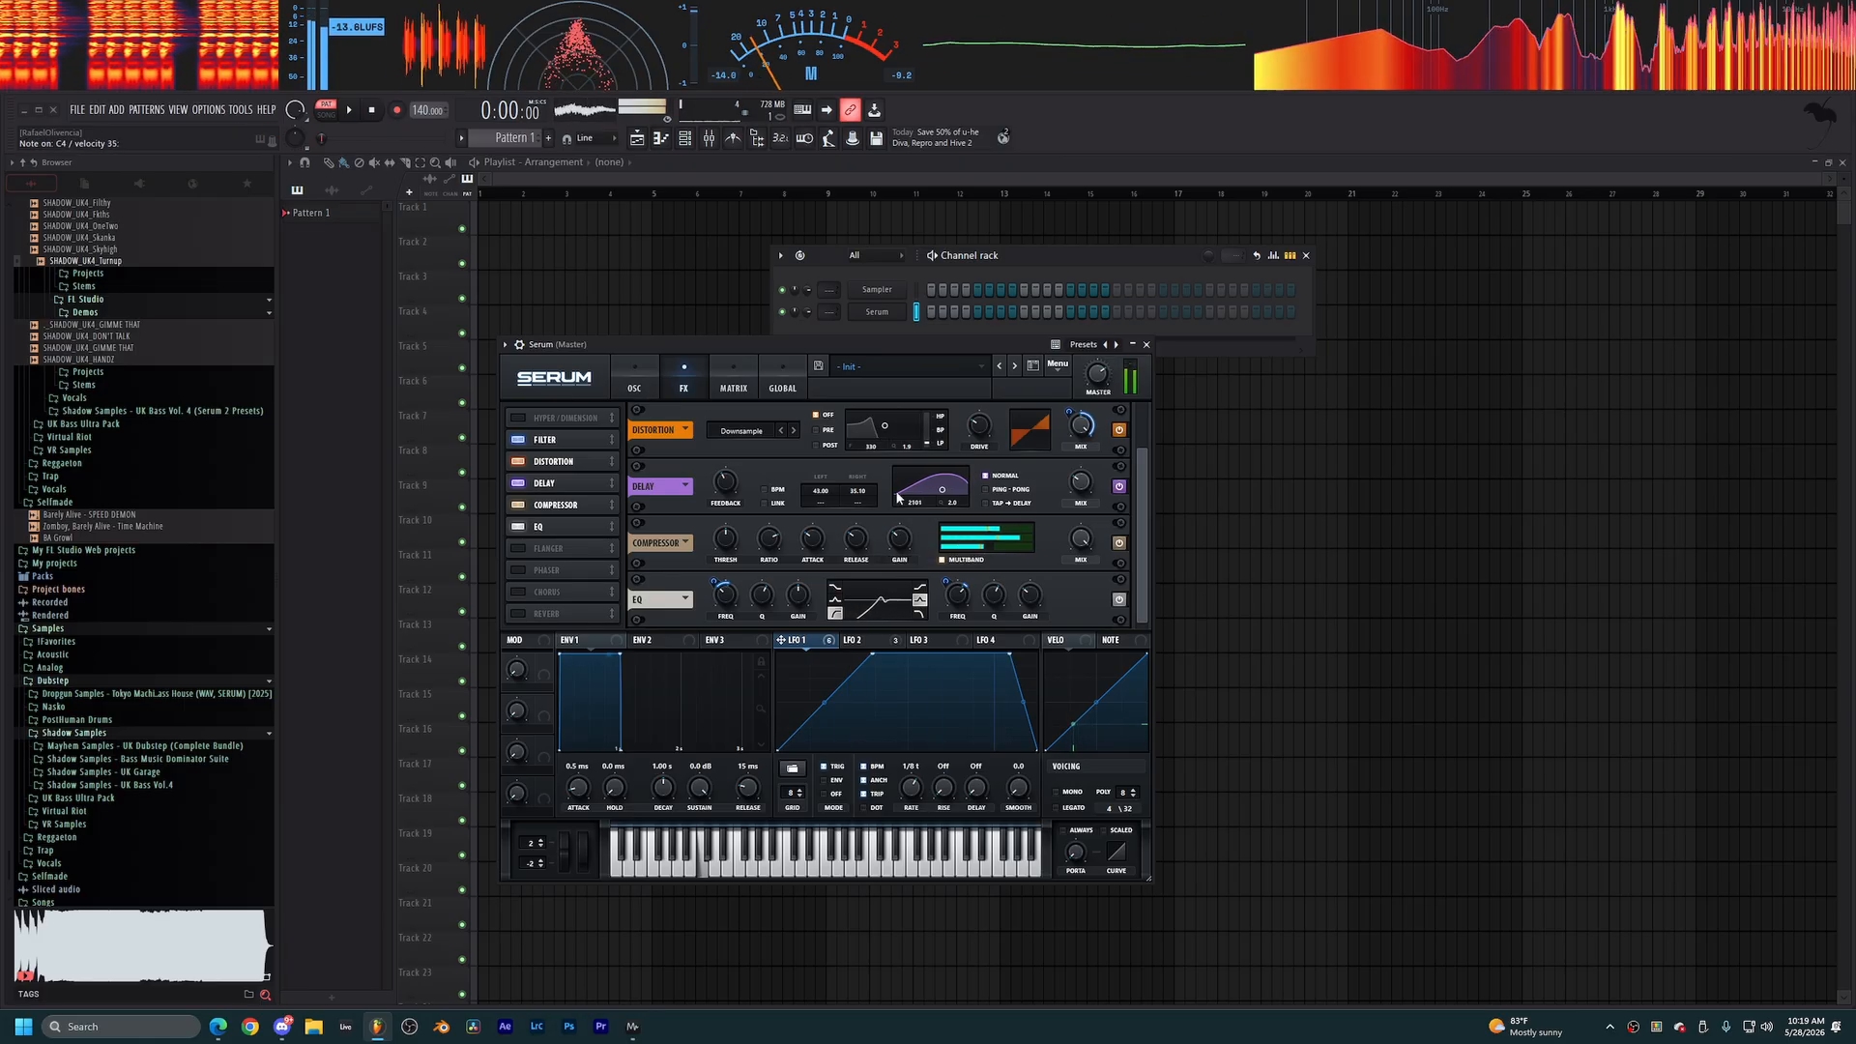
mouse_move(1081, 482)
left_mouse_down()
mouse_move(1081, 554)
mouse_move(1084, 508)
left_mouse_up()
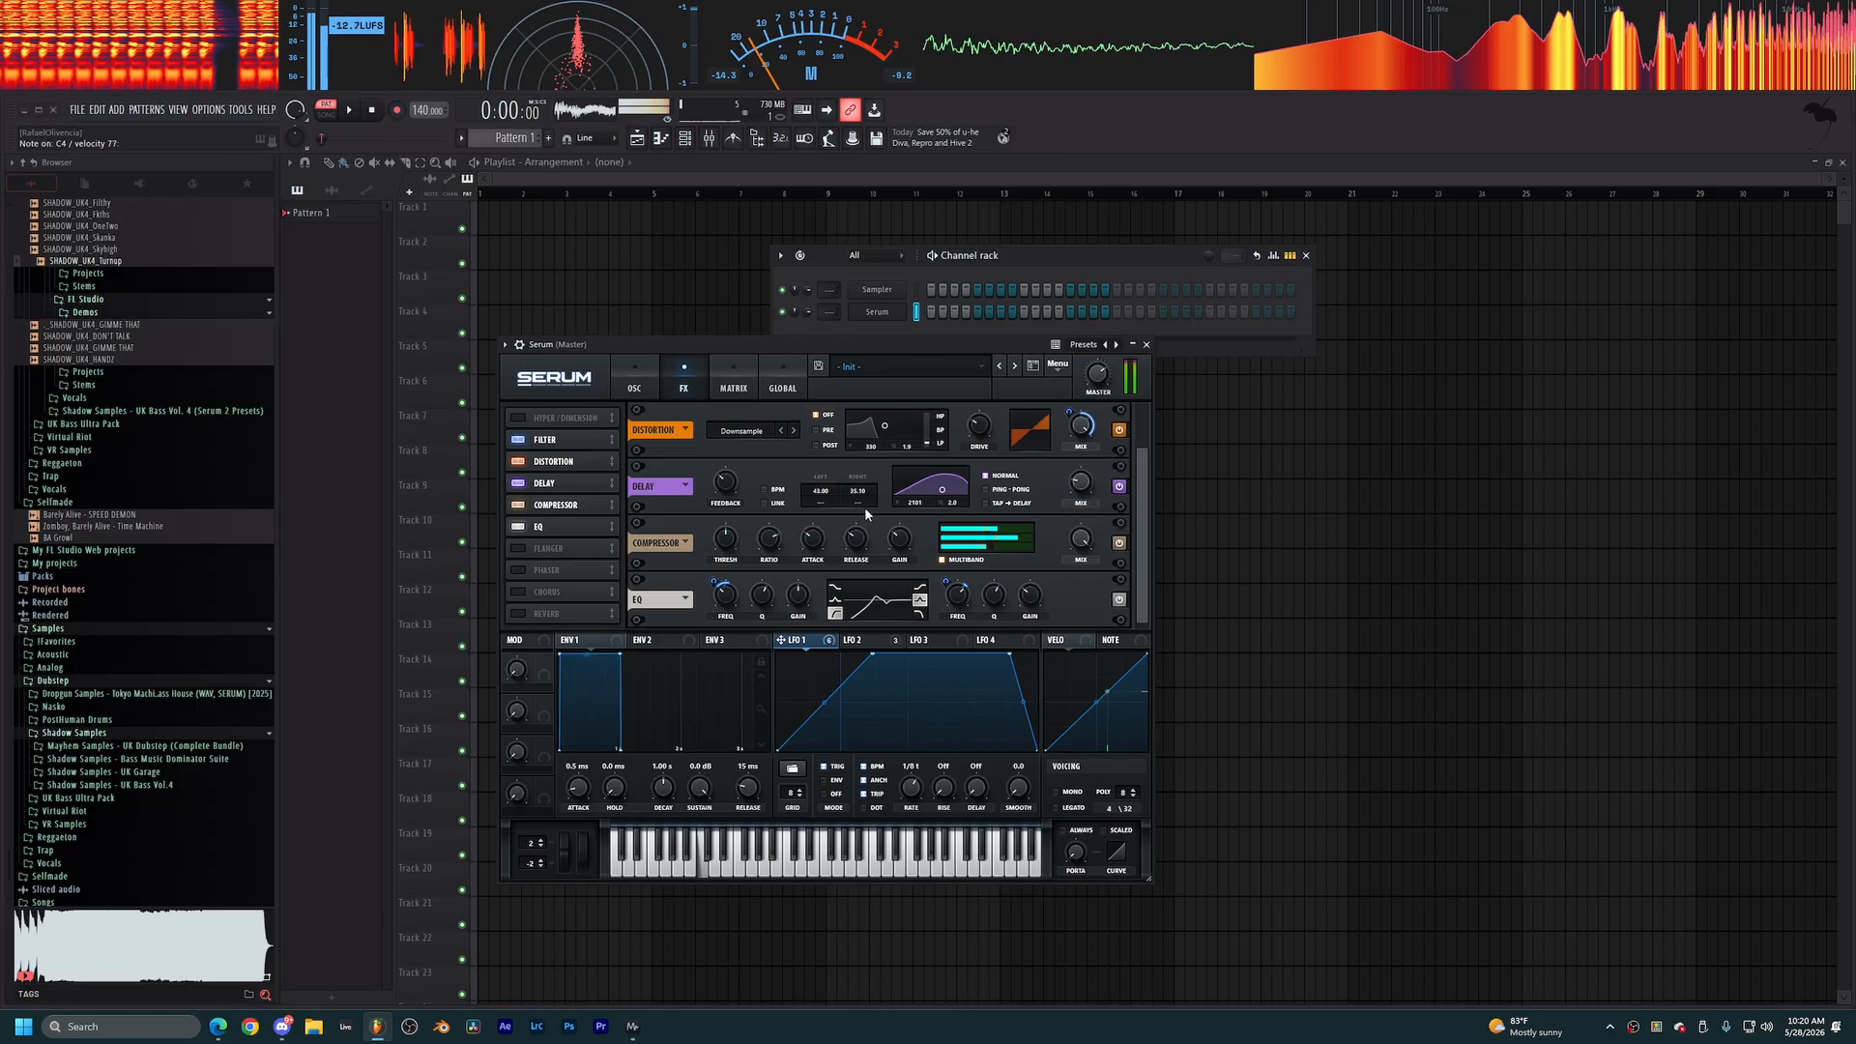
Add a reverb at the end of the effects chain, with its size at 0% and a raised low cut.
left_click(548, 612)
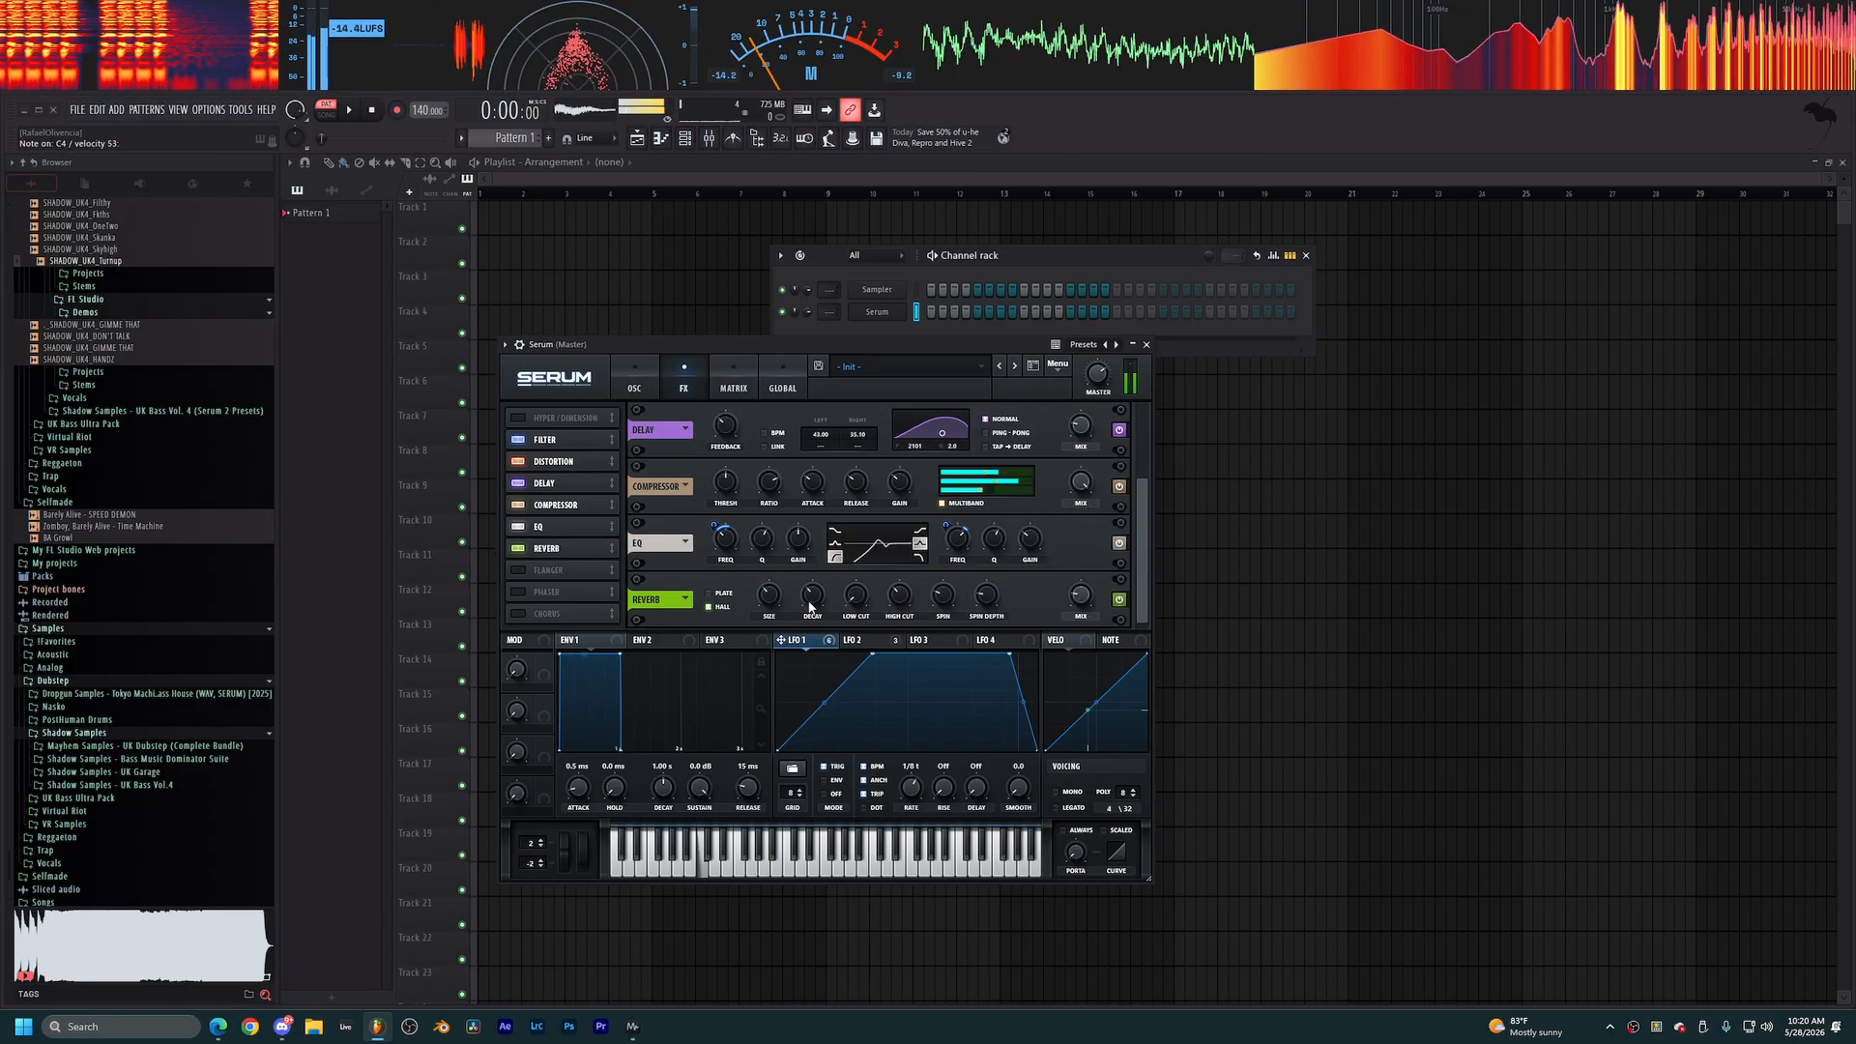
left_click_drag(803, 633, 766, 642)
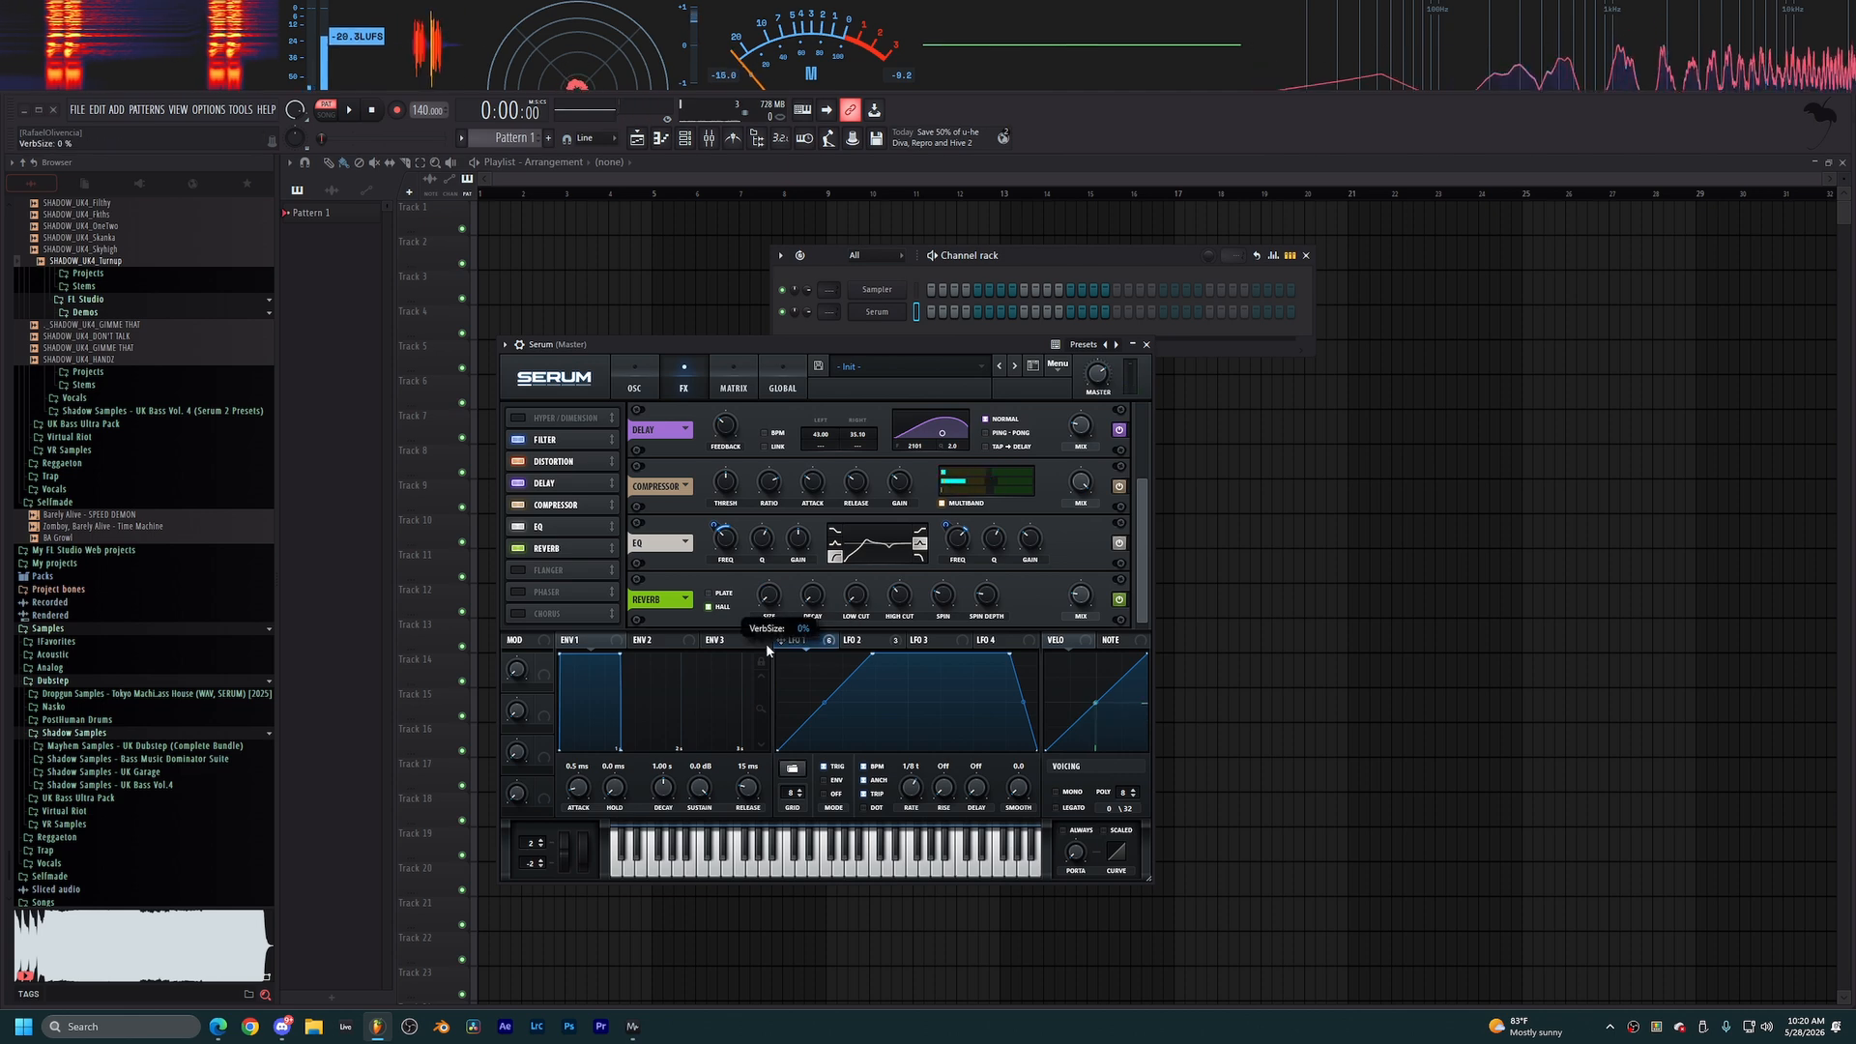
left_click_drag(857, 587, 861, 543)
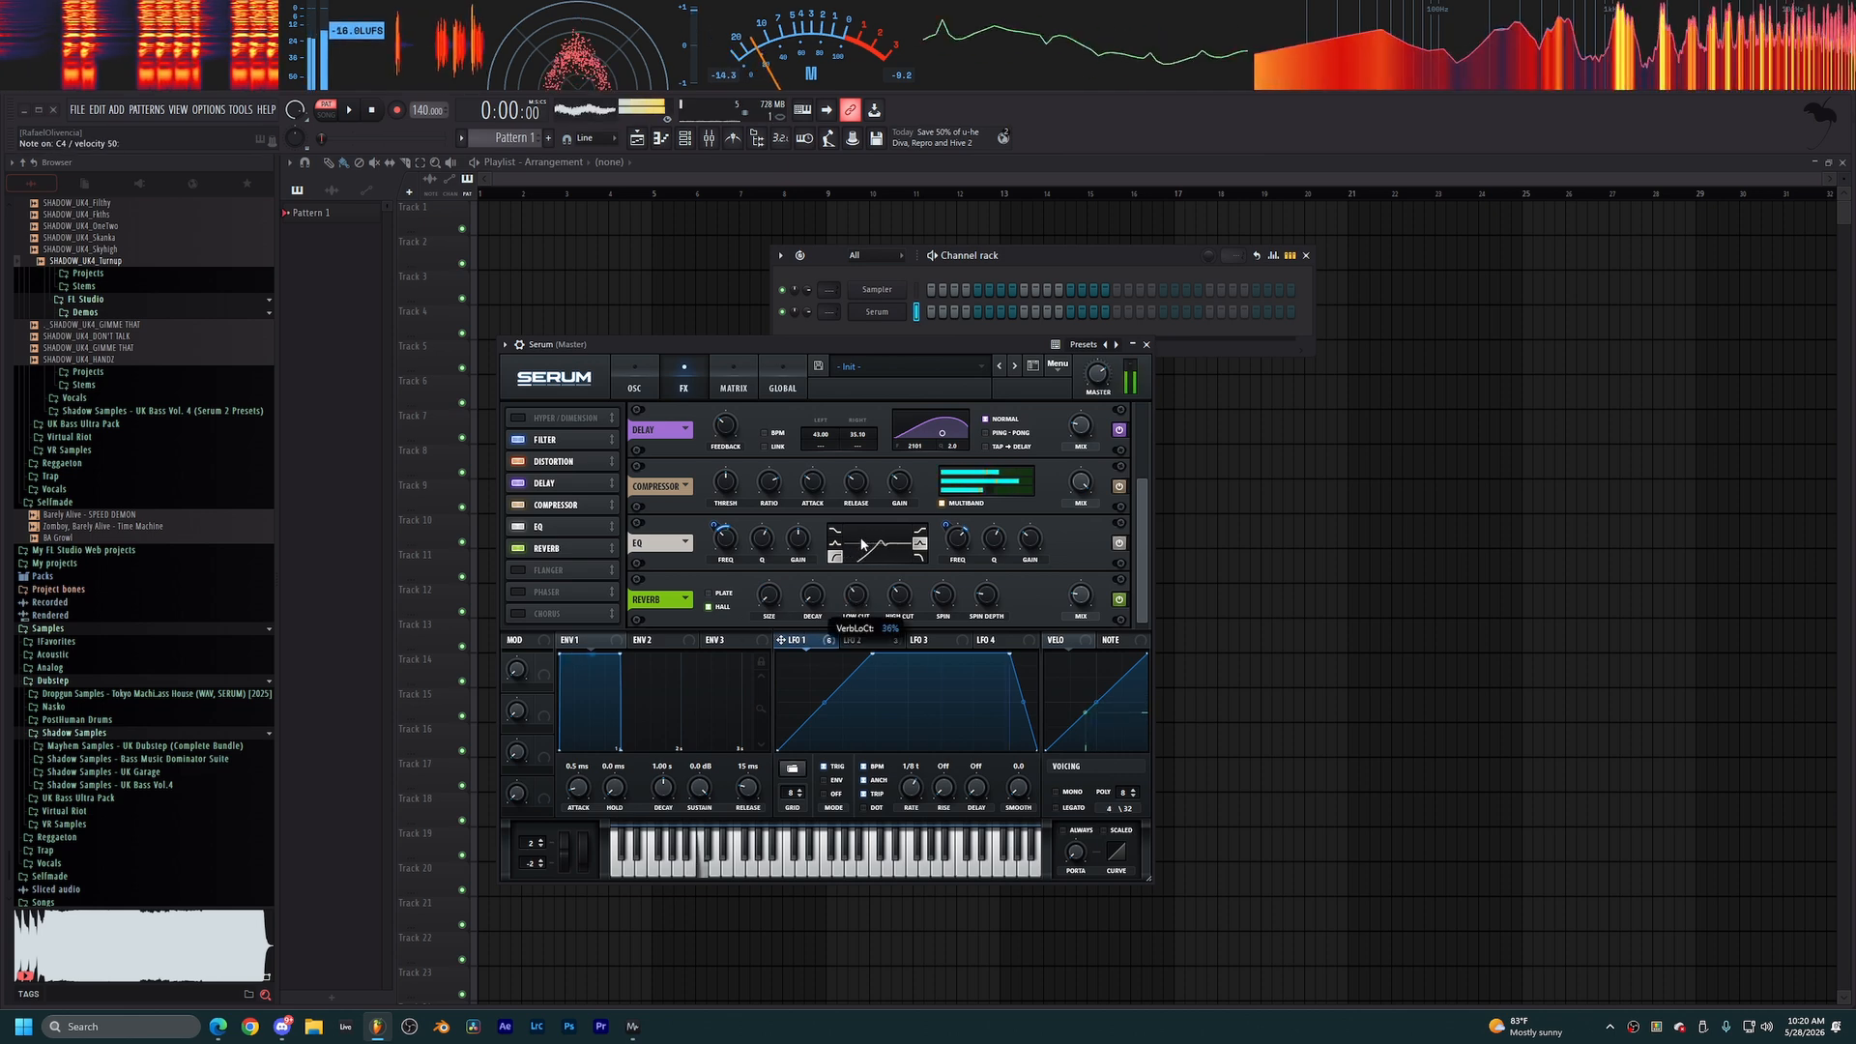
Enable Hyper/Dimension at the start of the effects chain and set the hyper mix to about 18%.
left_click(520, 419)
mouse_move(549, 419)
left_mouse_down()
mouse_move(555, 462)
mouse_move(573, 411)
left_mouse_up()
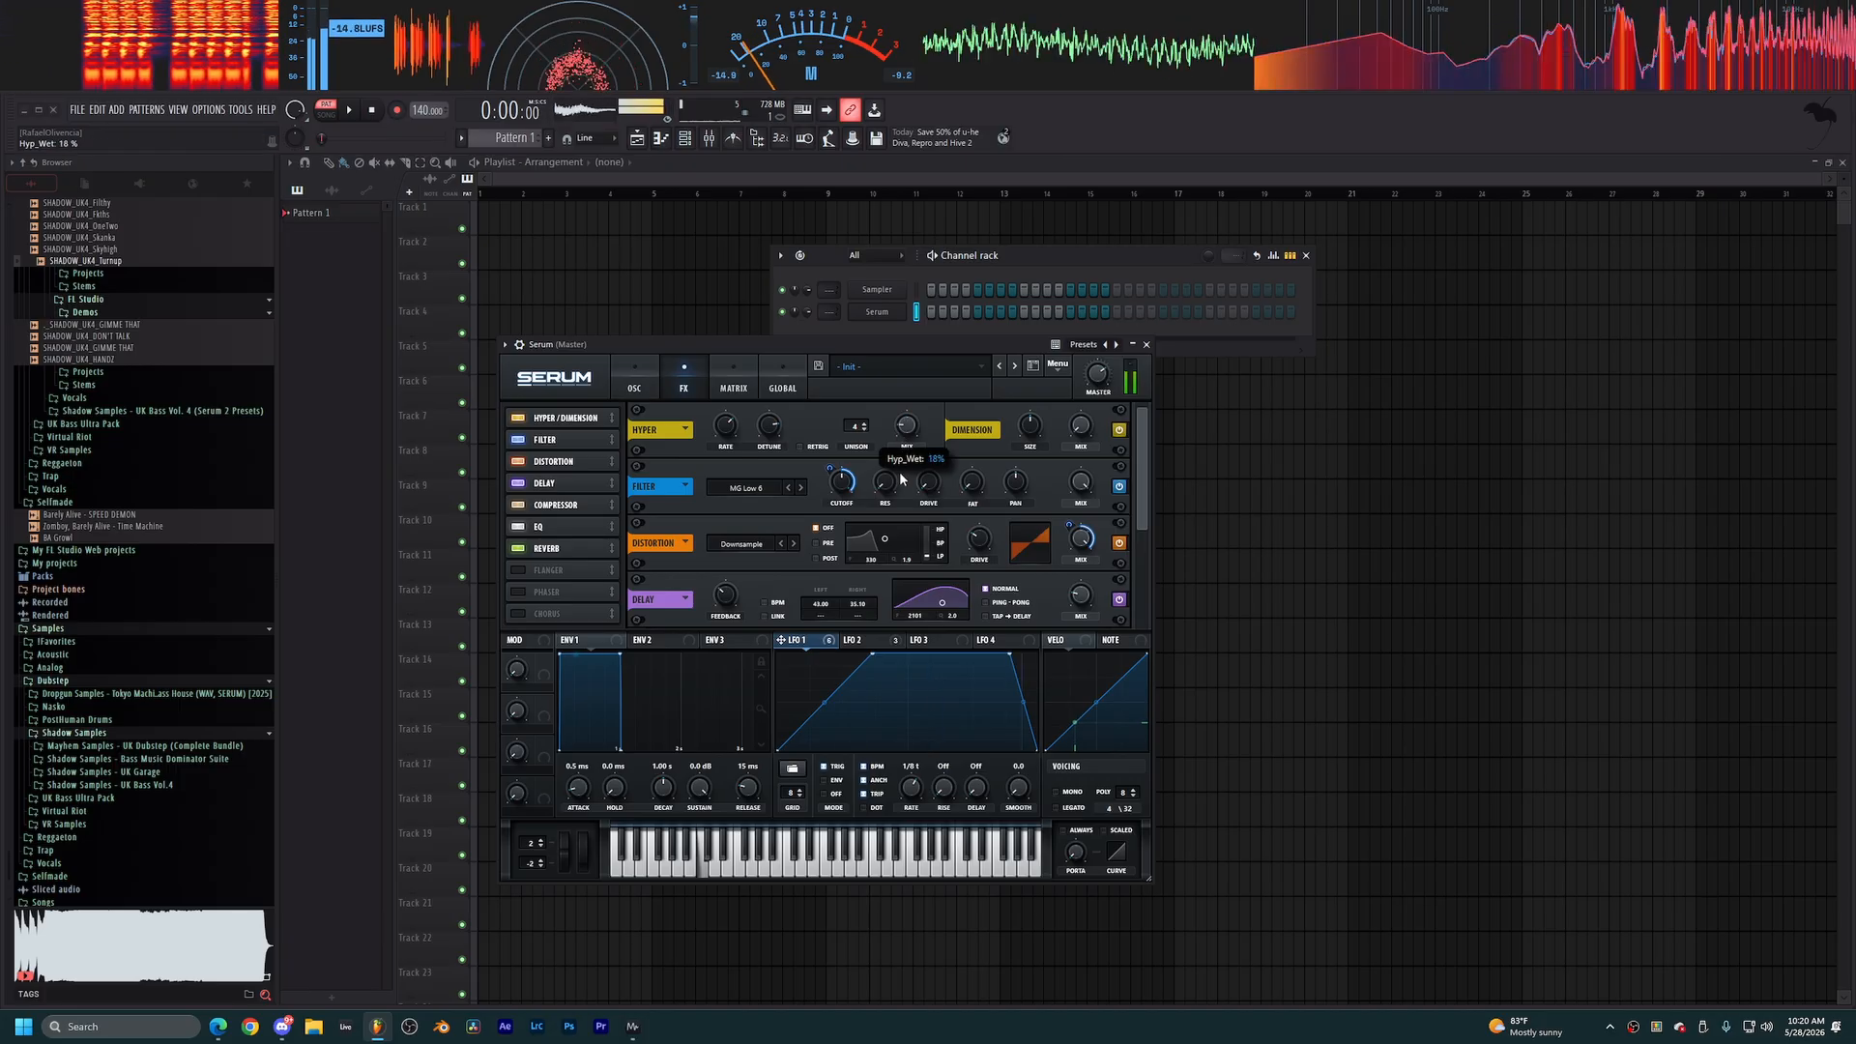
Route the Serum channel to mixer track 1 and close the synth's window.
left_click(520, 345)
double_click(1133, 369)
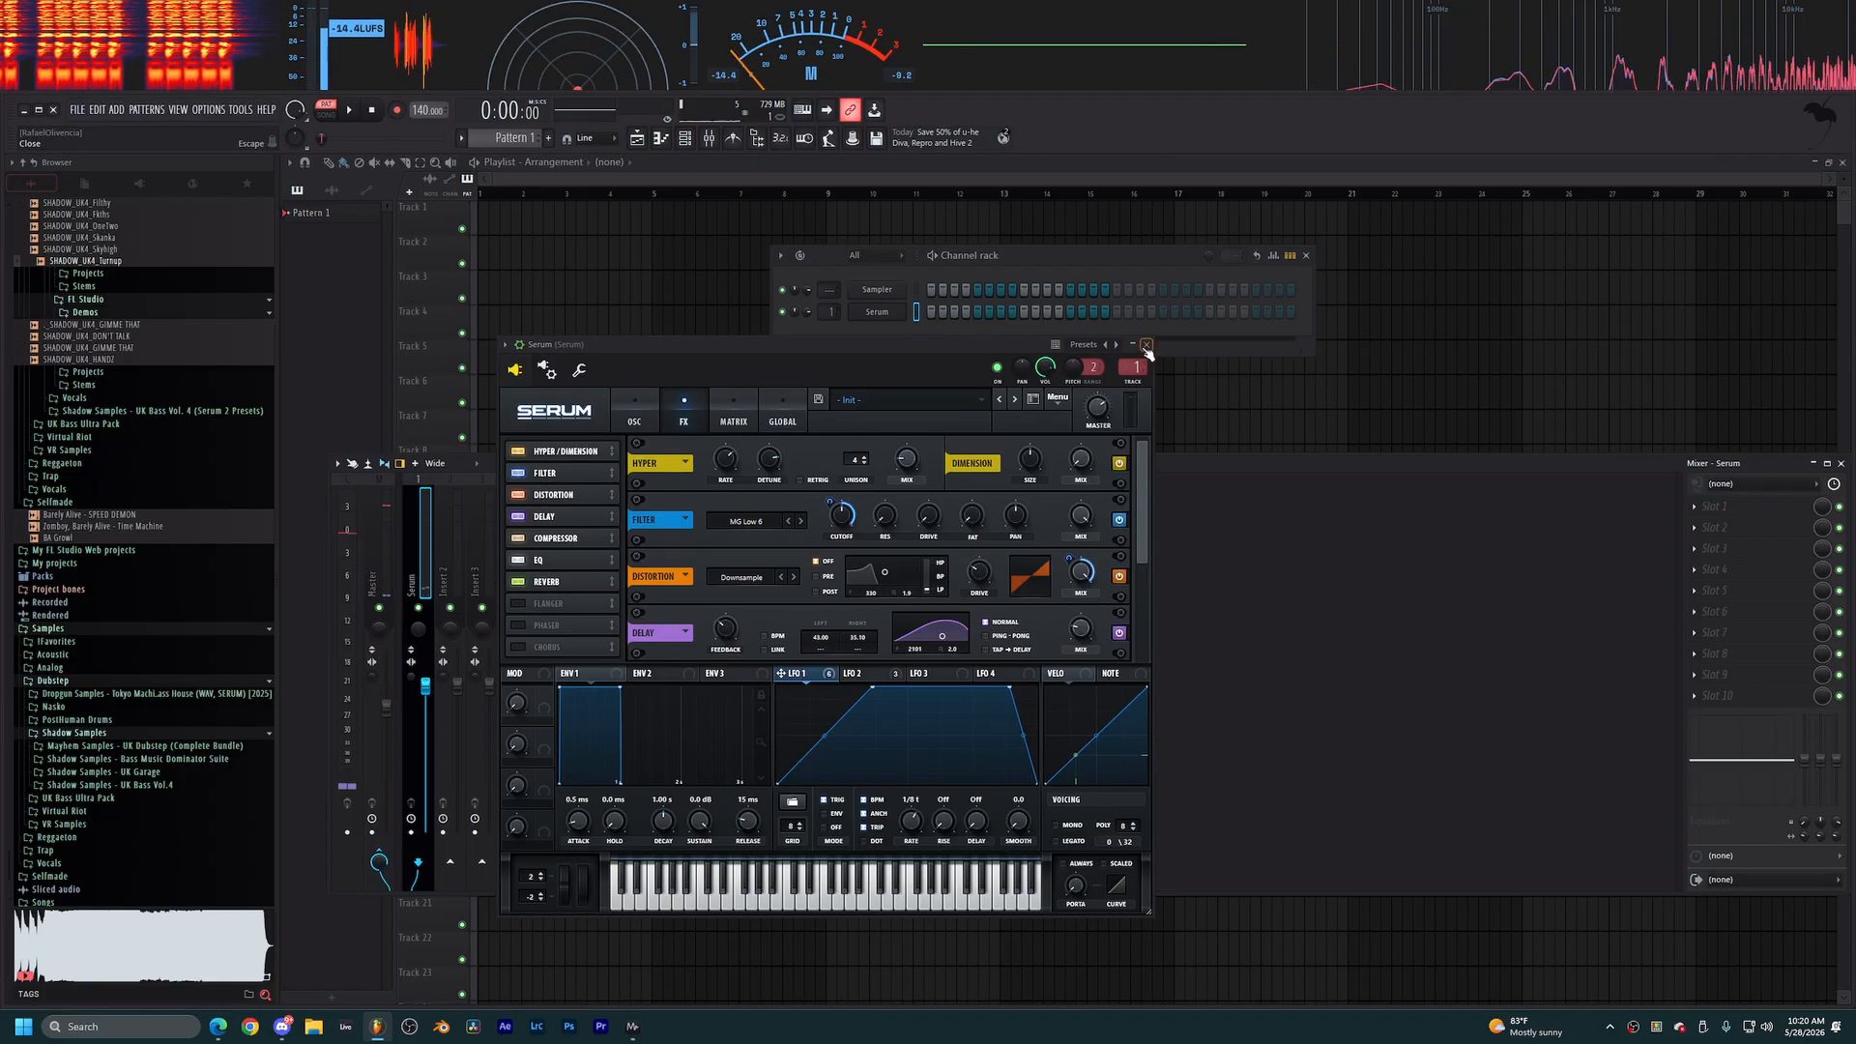
left_click(1147, 345)
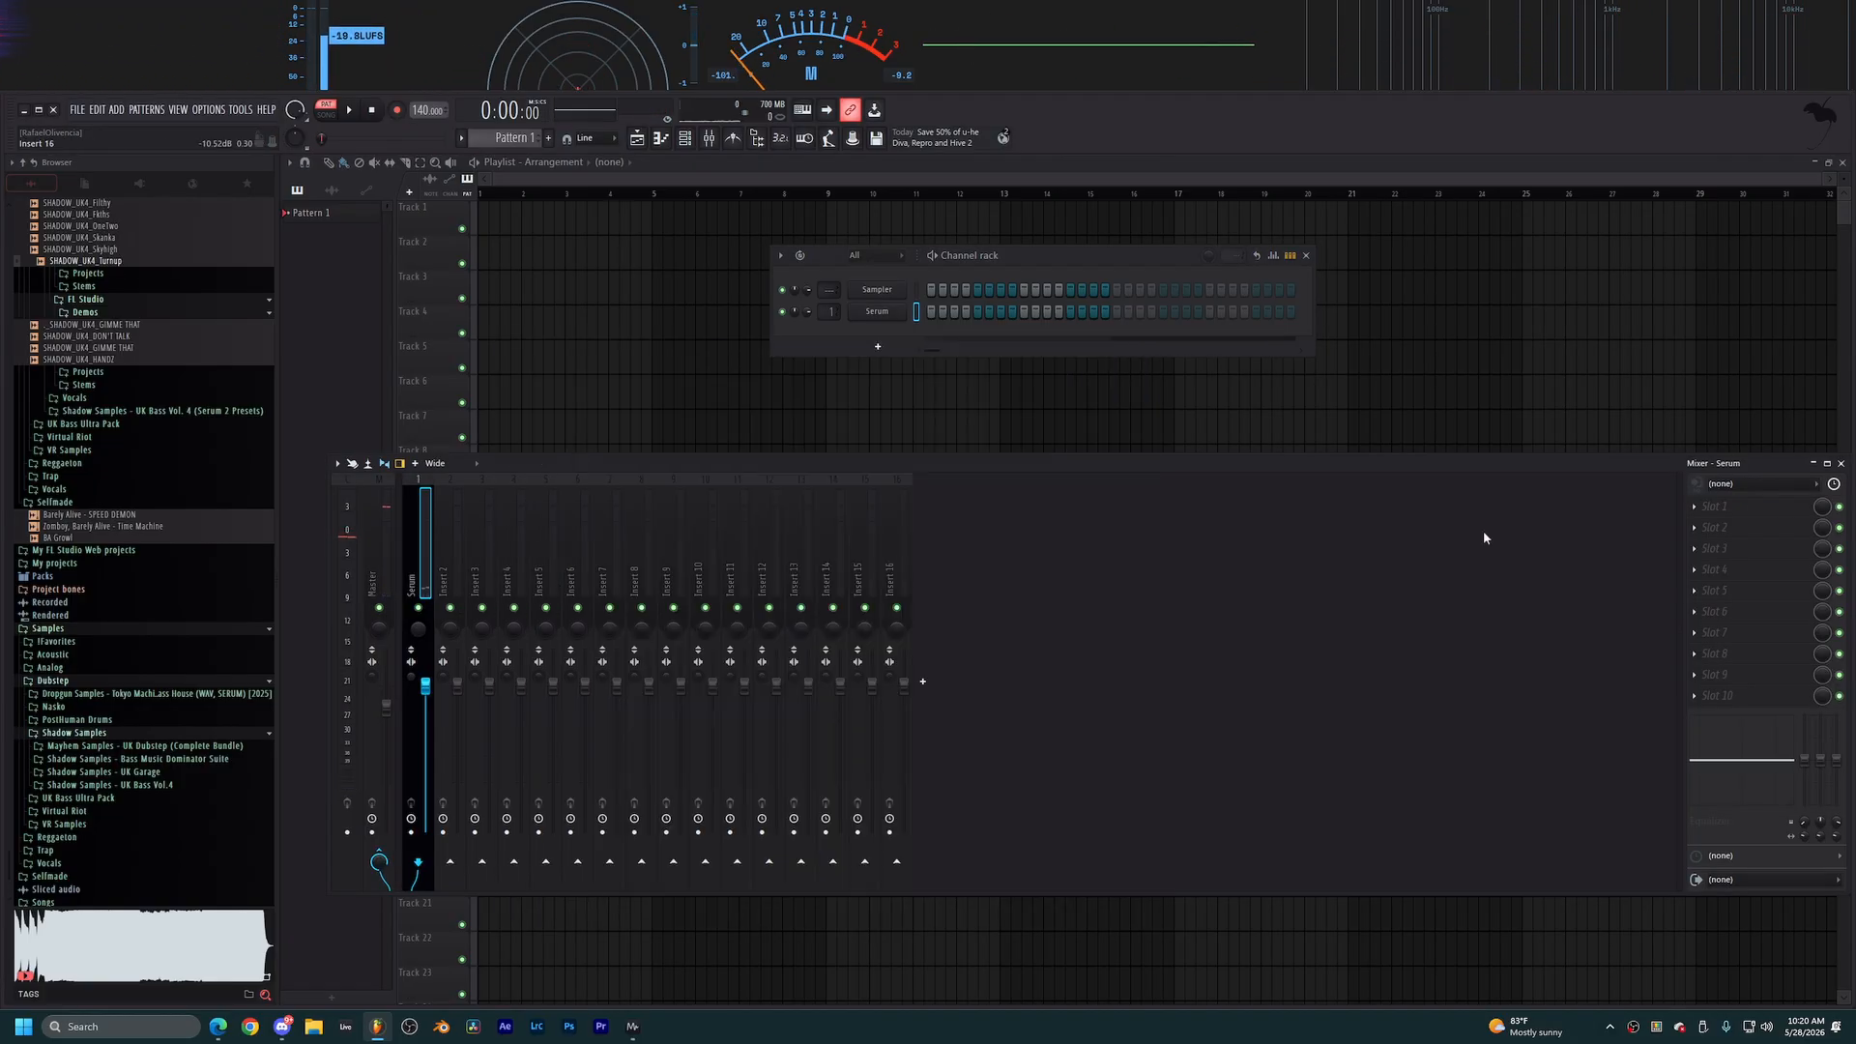
Load Patcher into the first effect slot of the Serum mixer track and choose its SK_Saturator preset.
left_click(1682, 506)
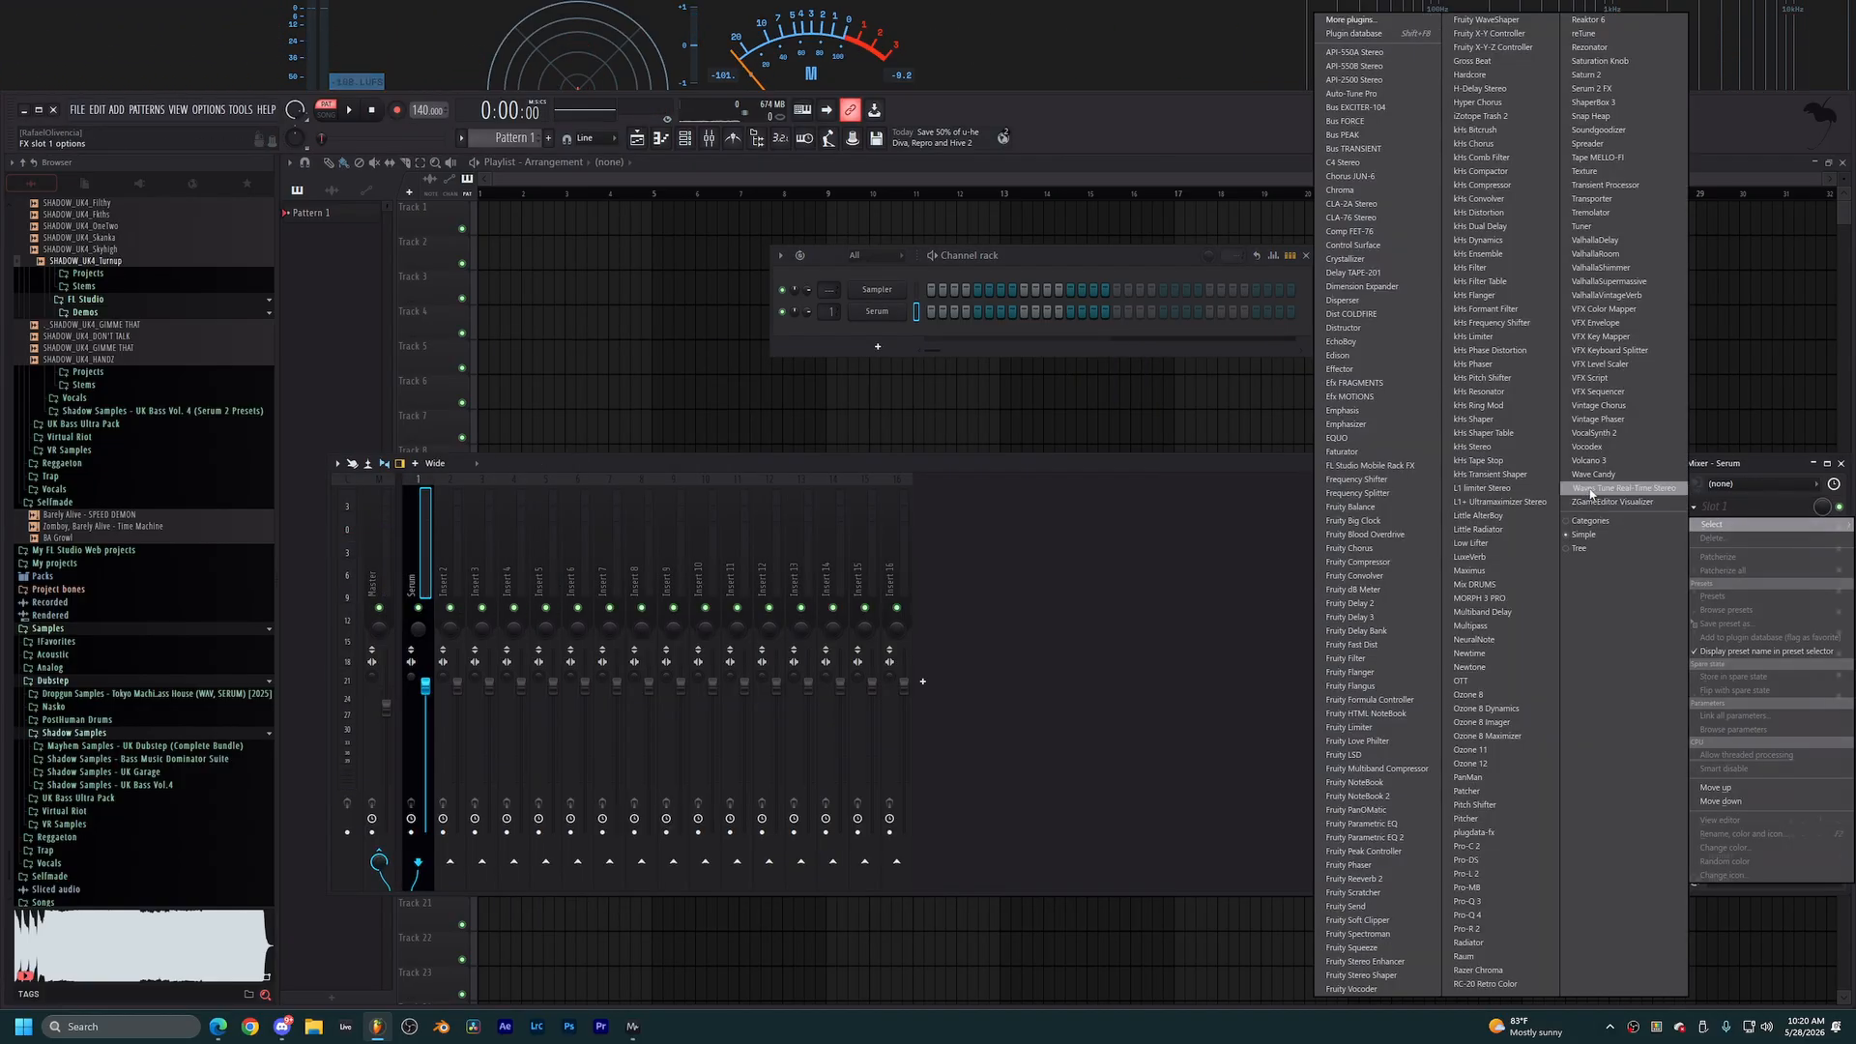
left_click(1489, 791)
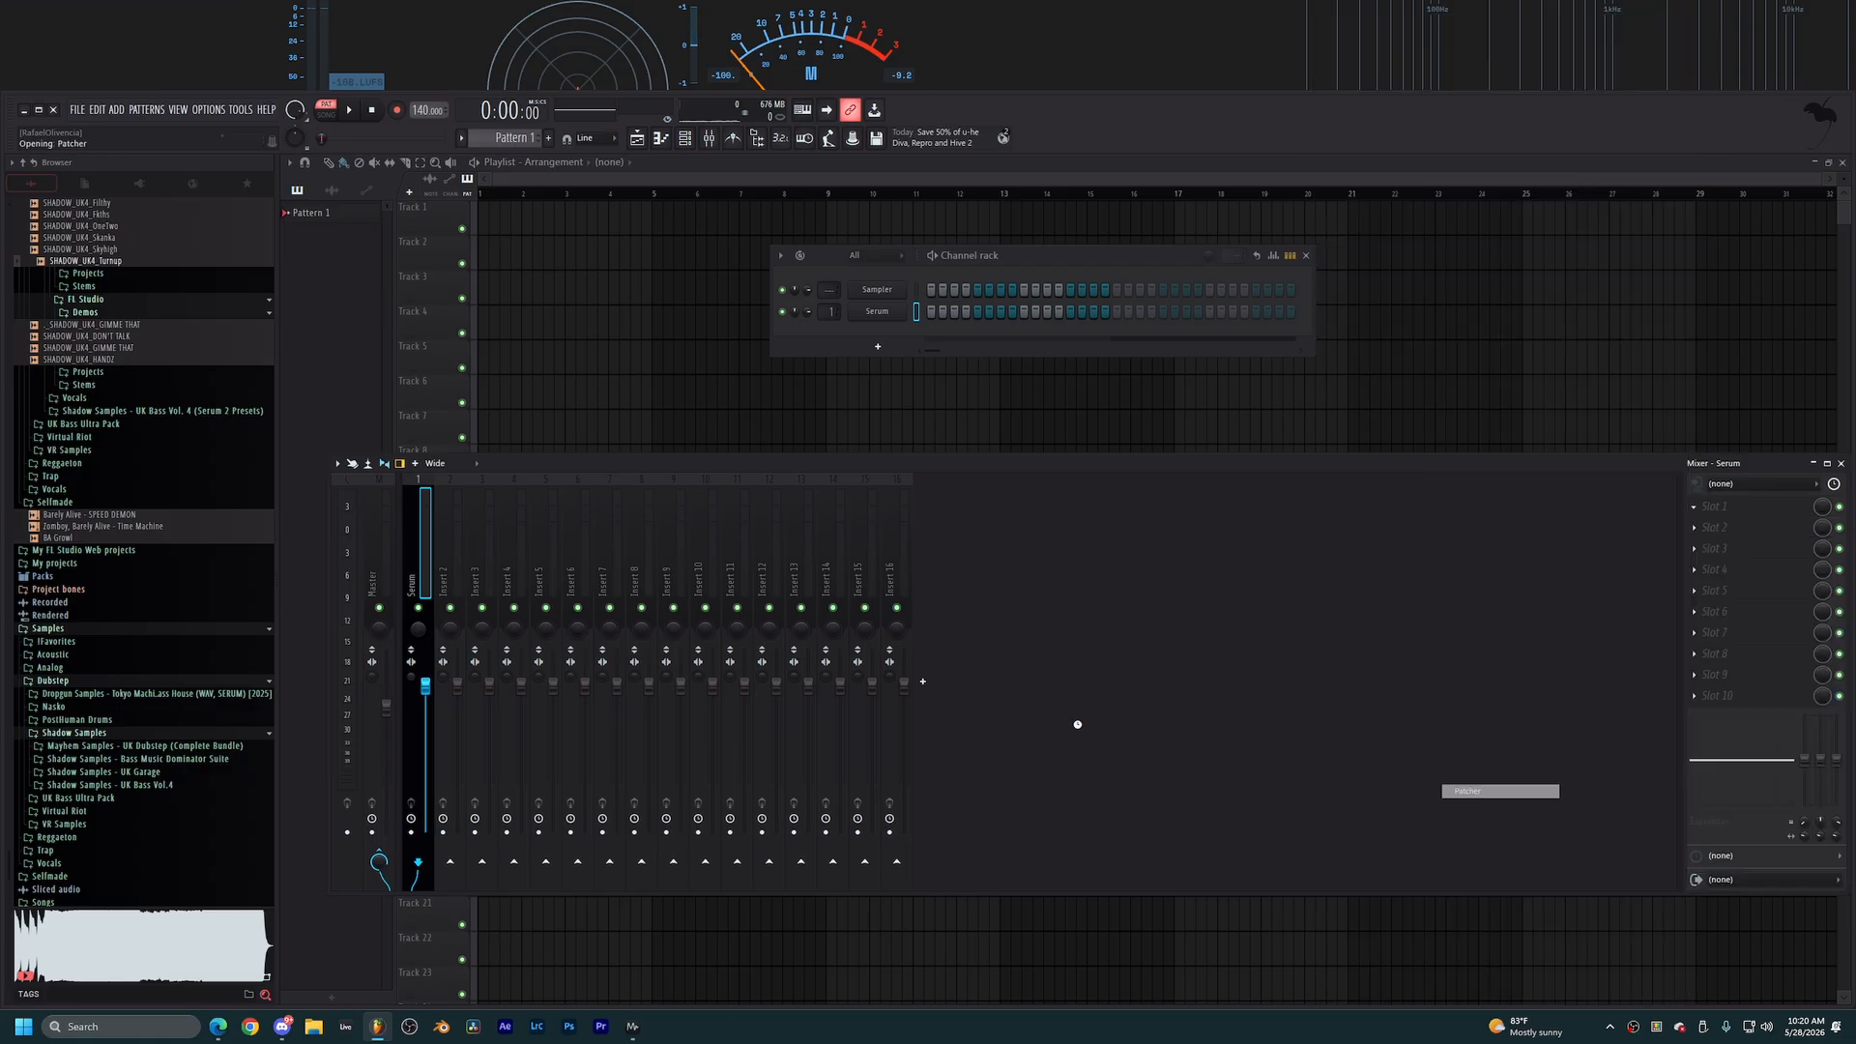
left_click(471, 151)
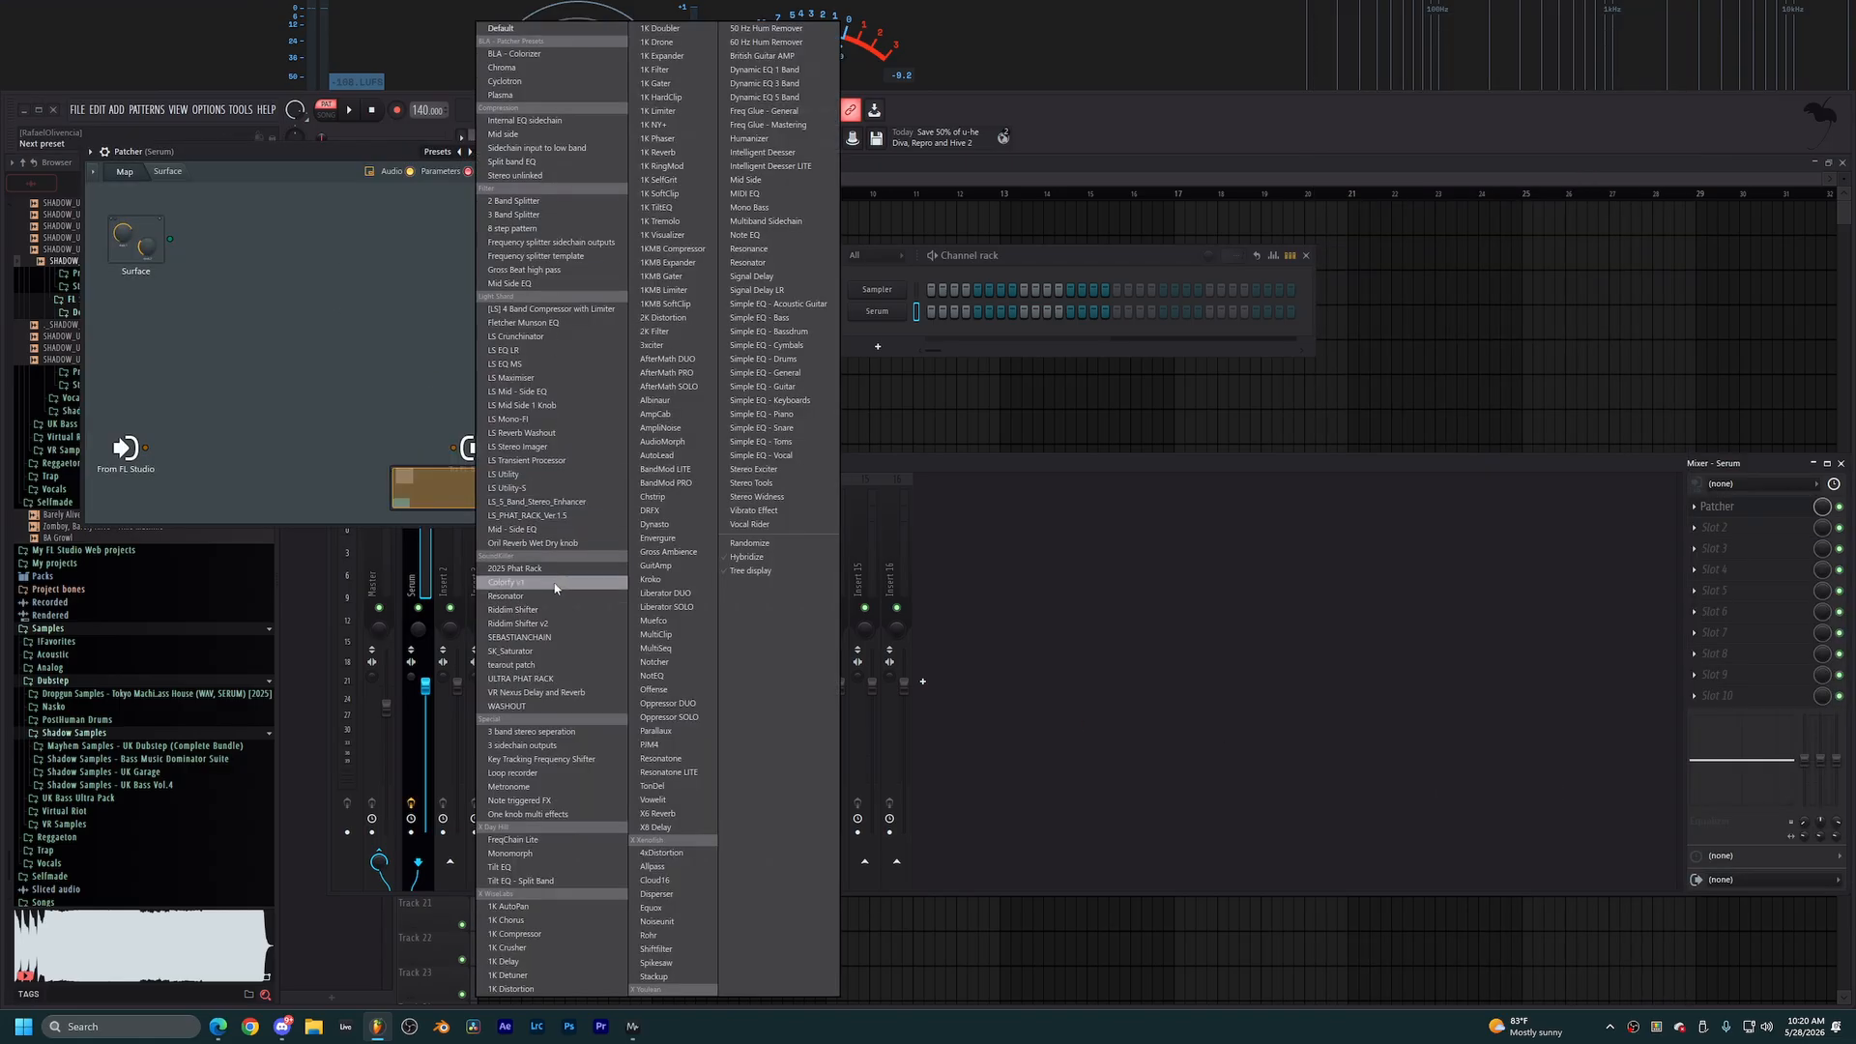
left_click(537, 651)
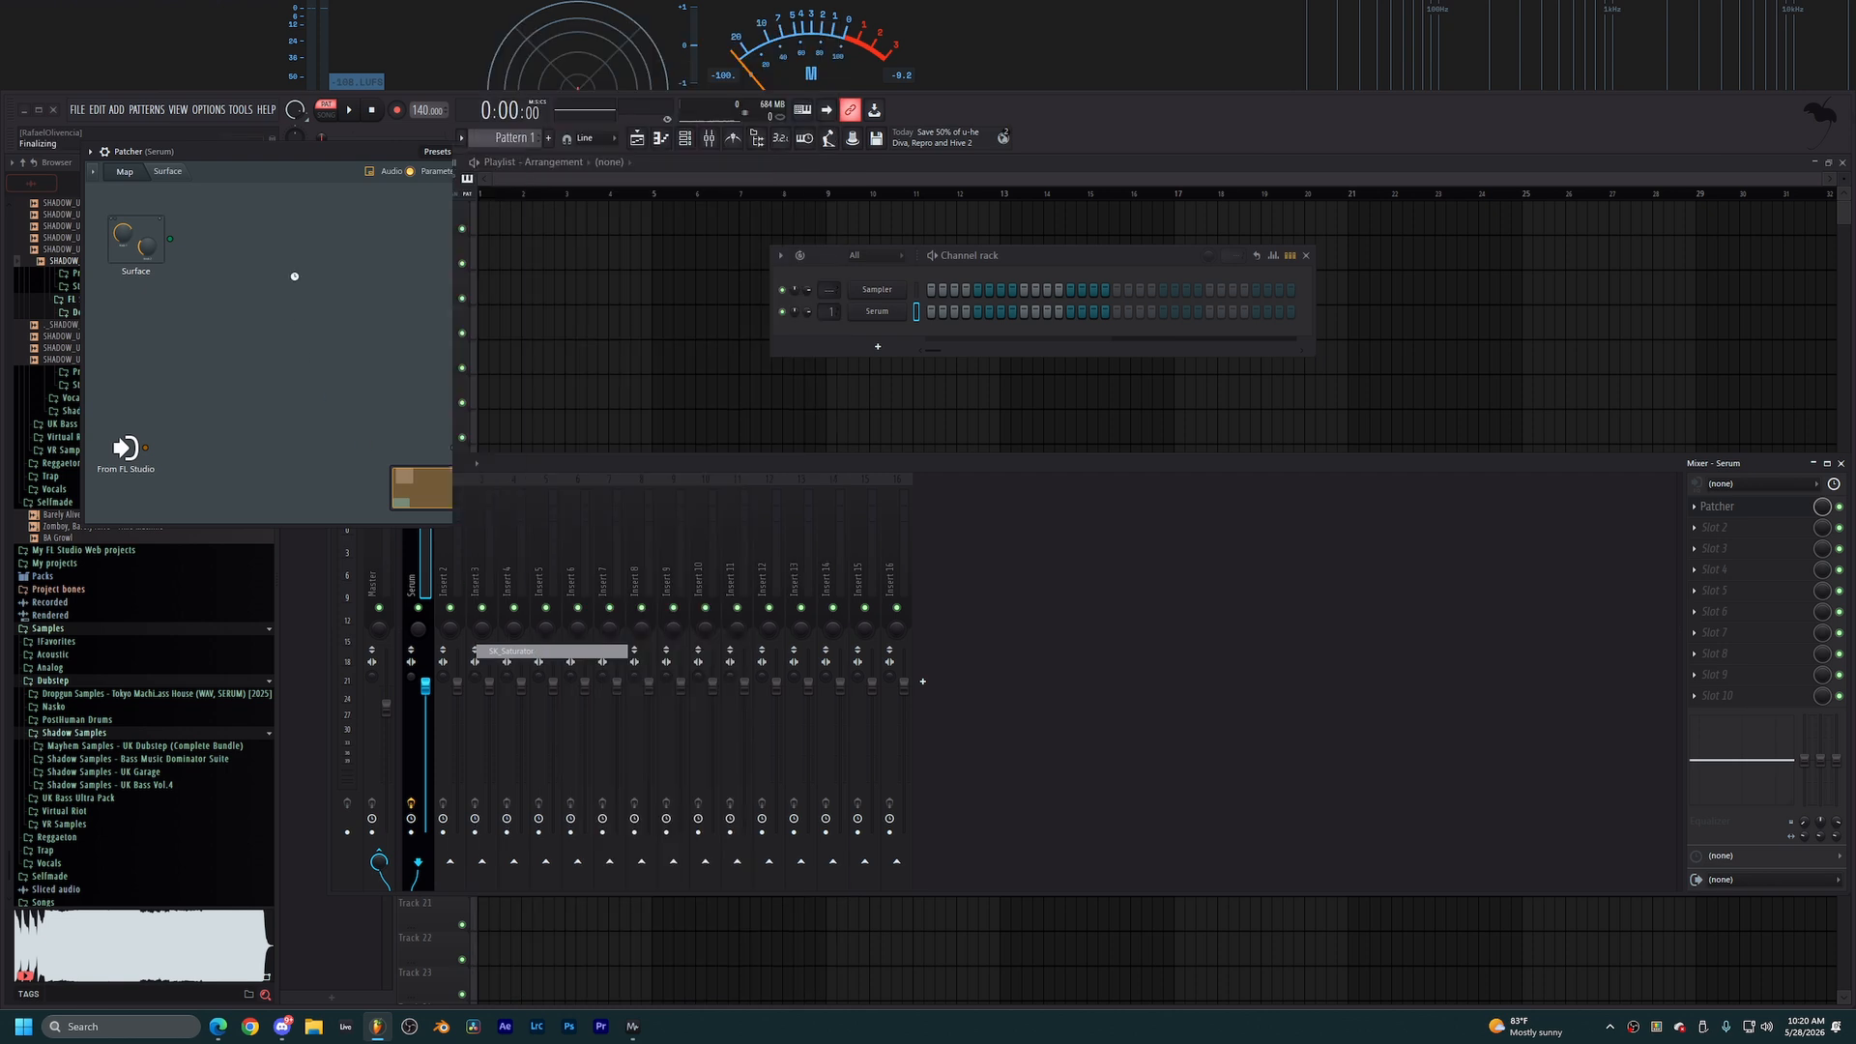
left_click_drag(233, 153, 505, 259)
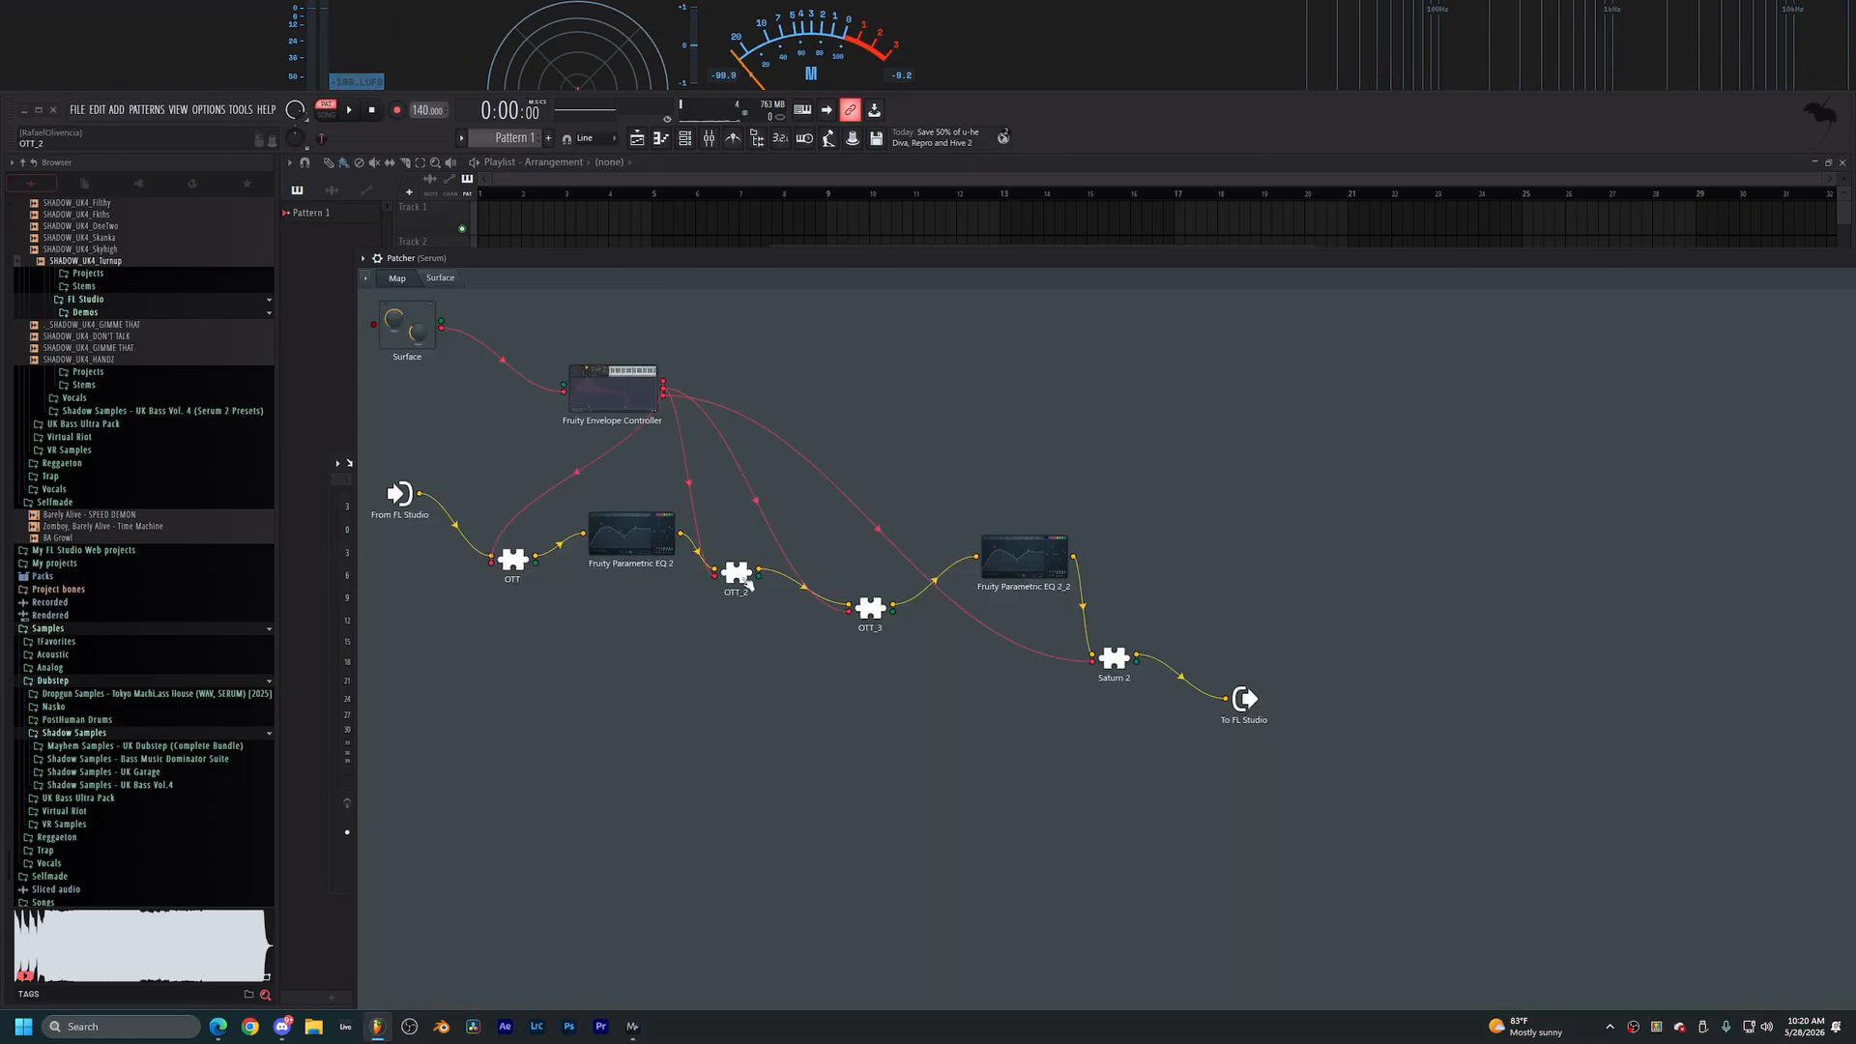
Examine the saturator patch's signal chain, including the settings of its first OTT compressor and Saturn 2.
left_click(513, 562)
left_click_drag(914, 361, 524, 610)
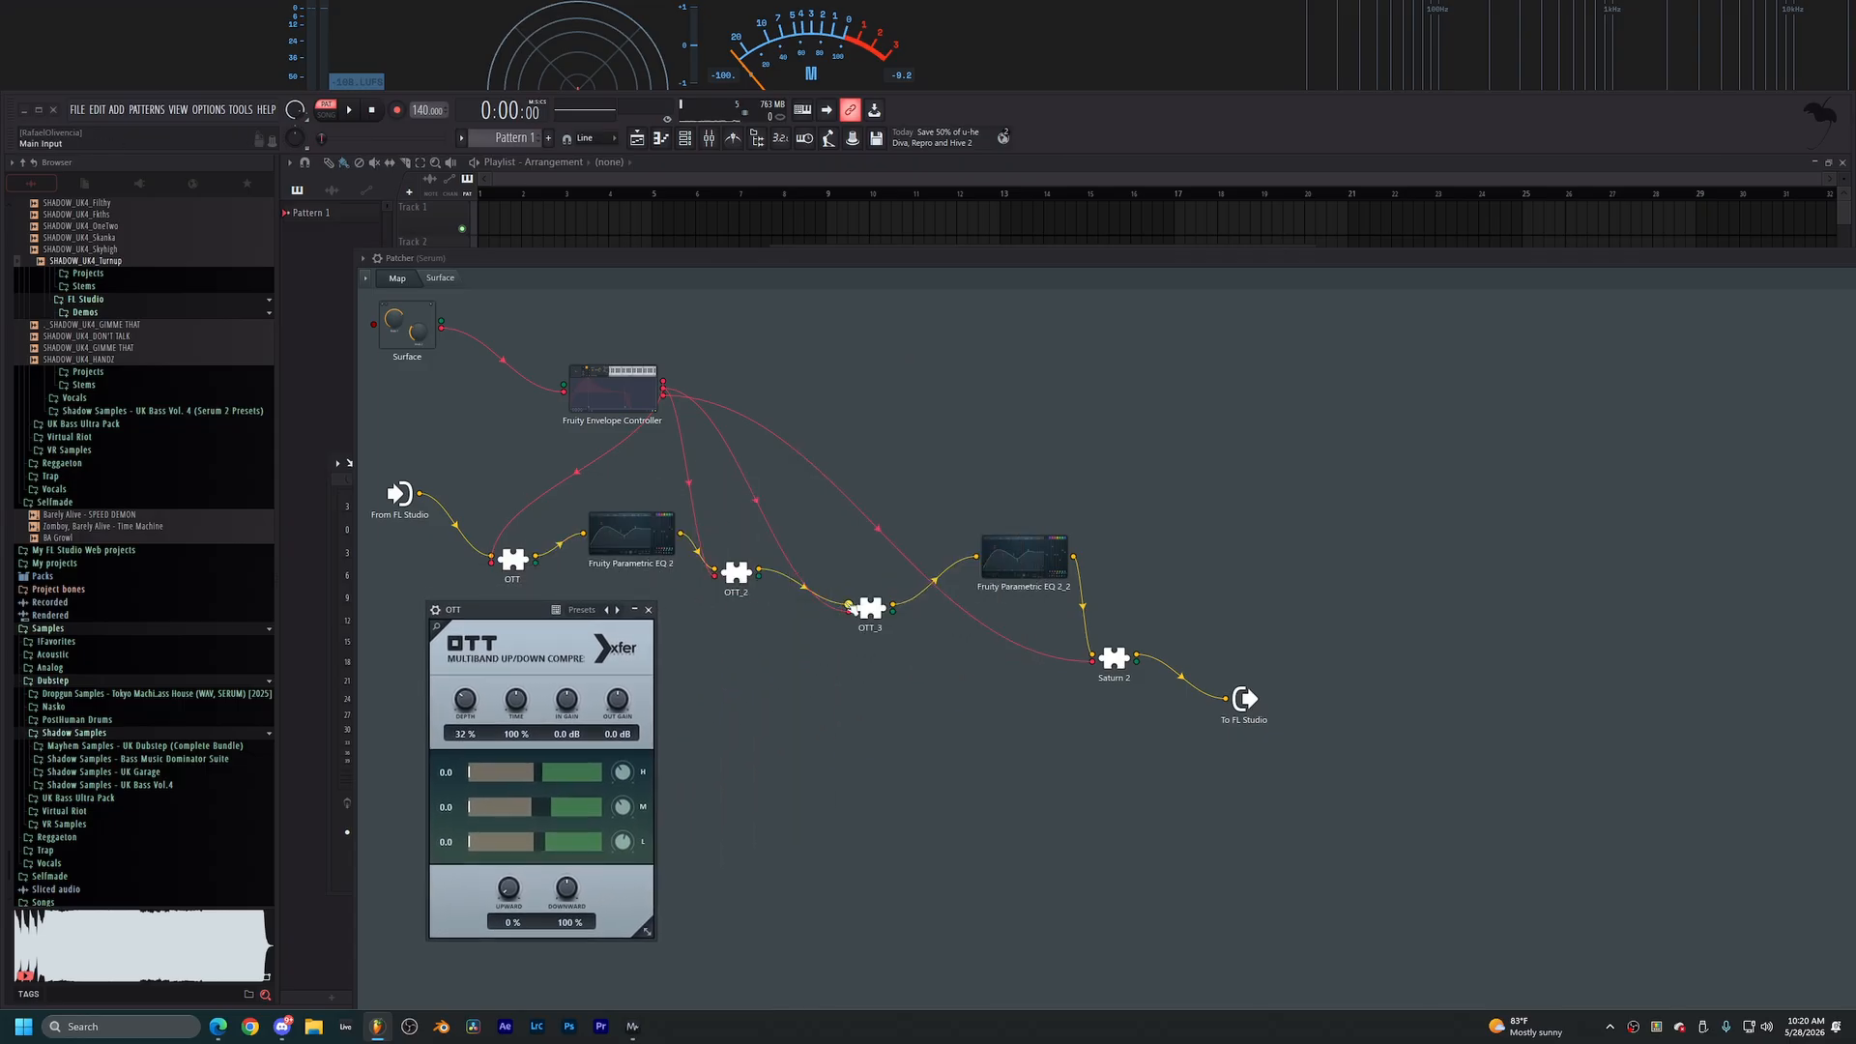
left_click(1072, 657)
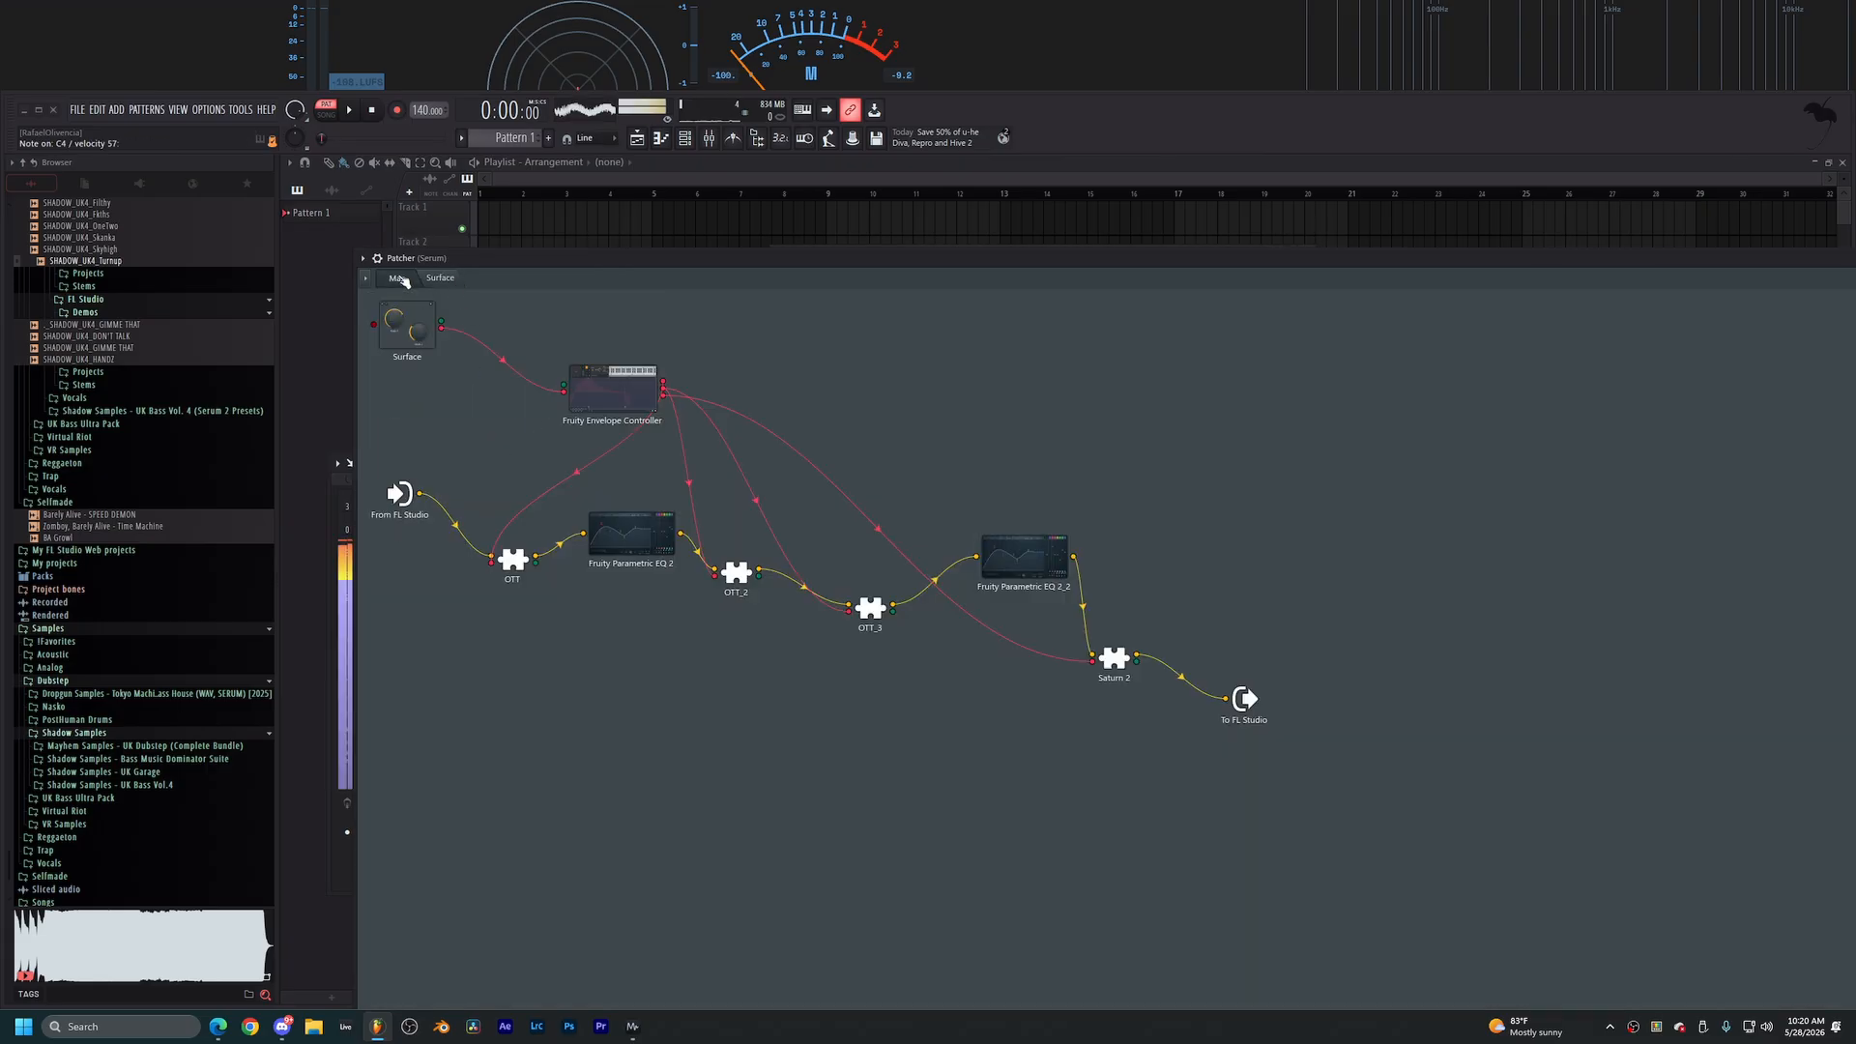
left_click(1109, 667)
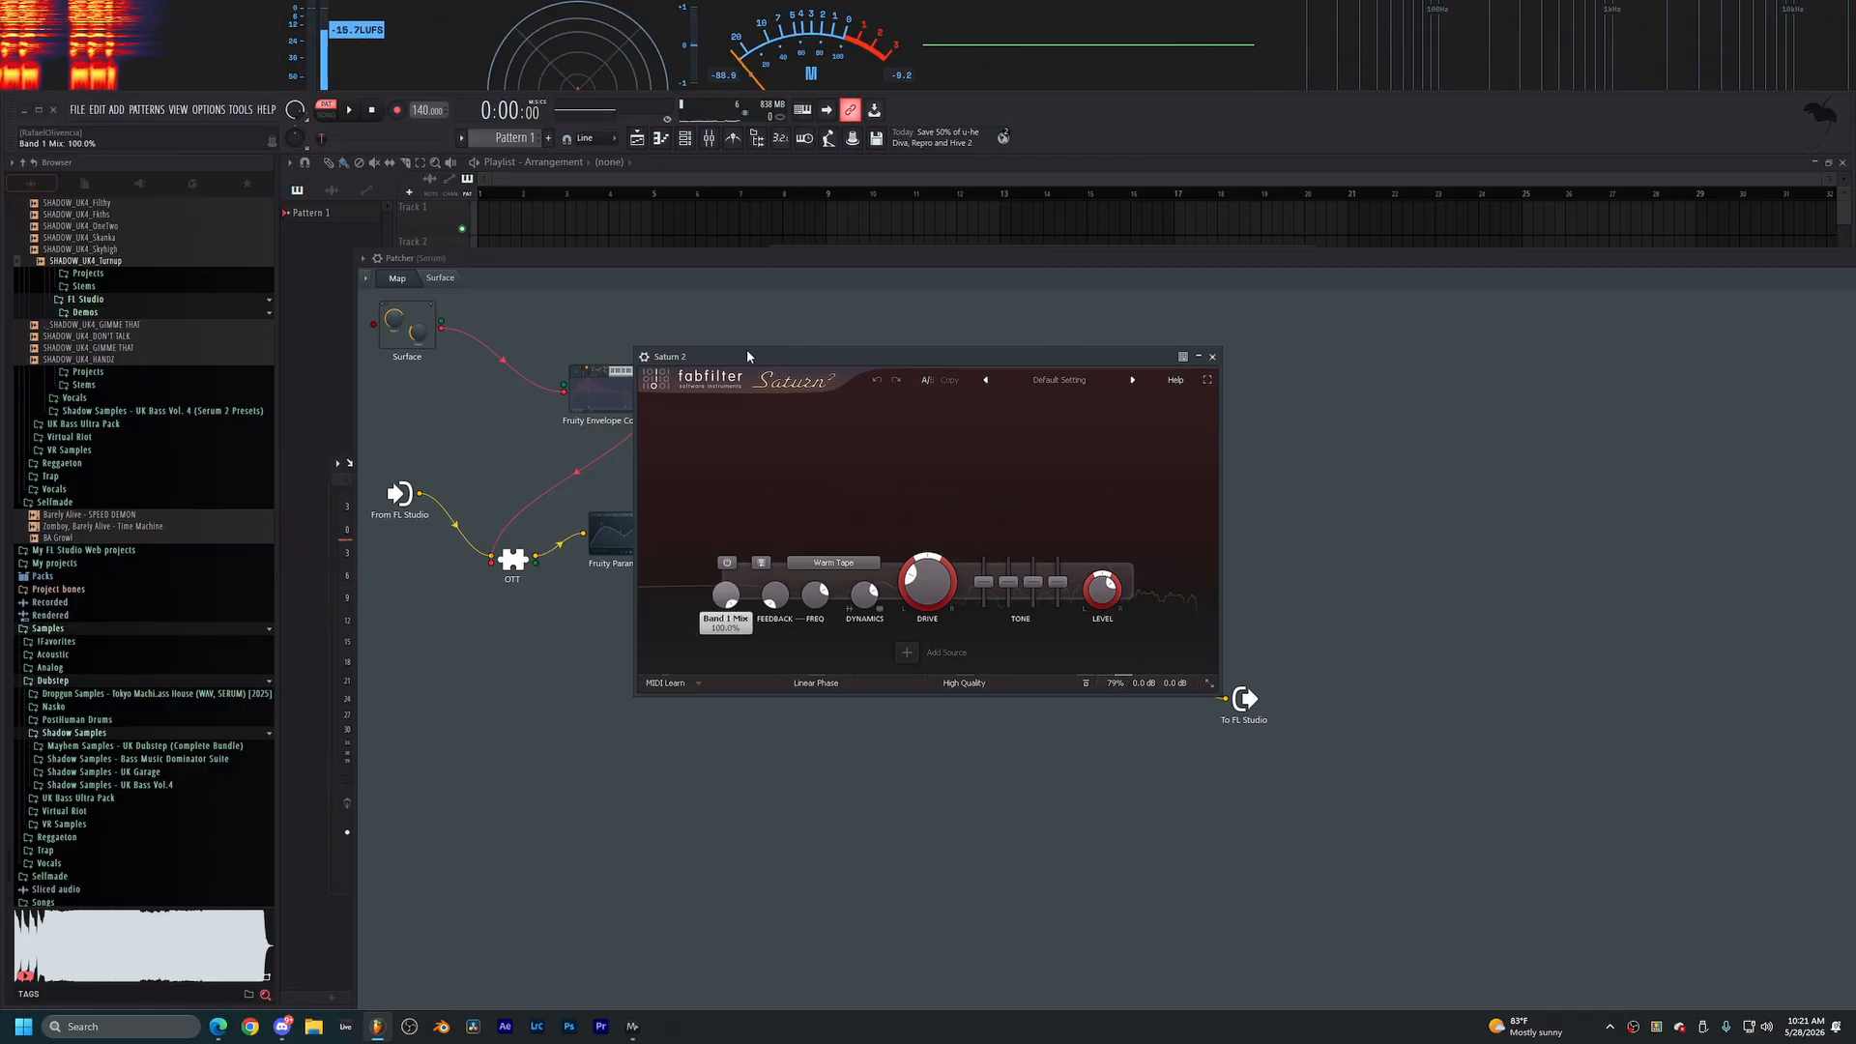
mouse_move(1123, 684)
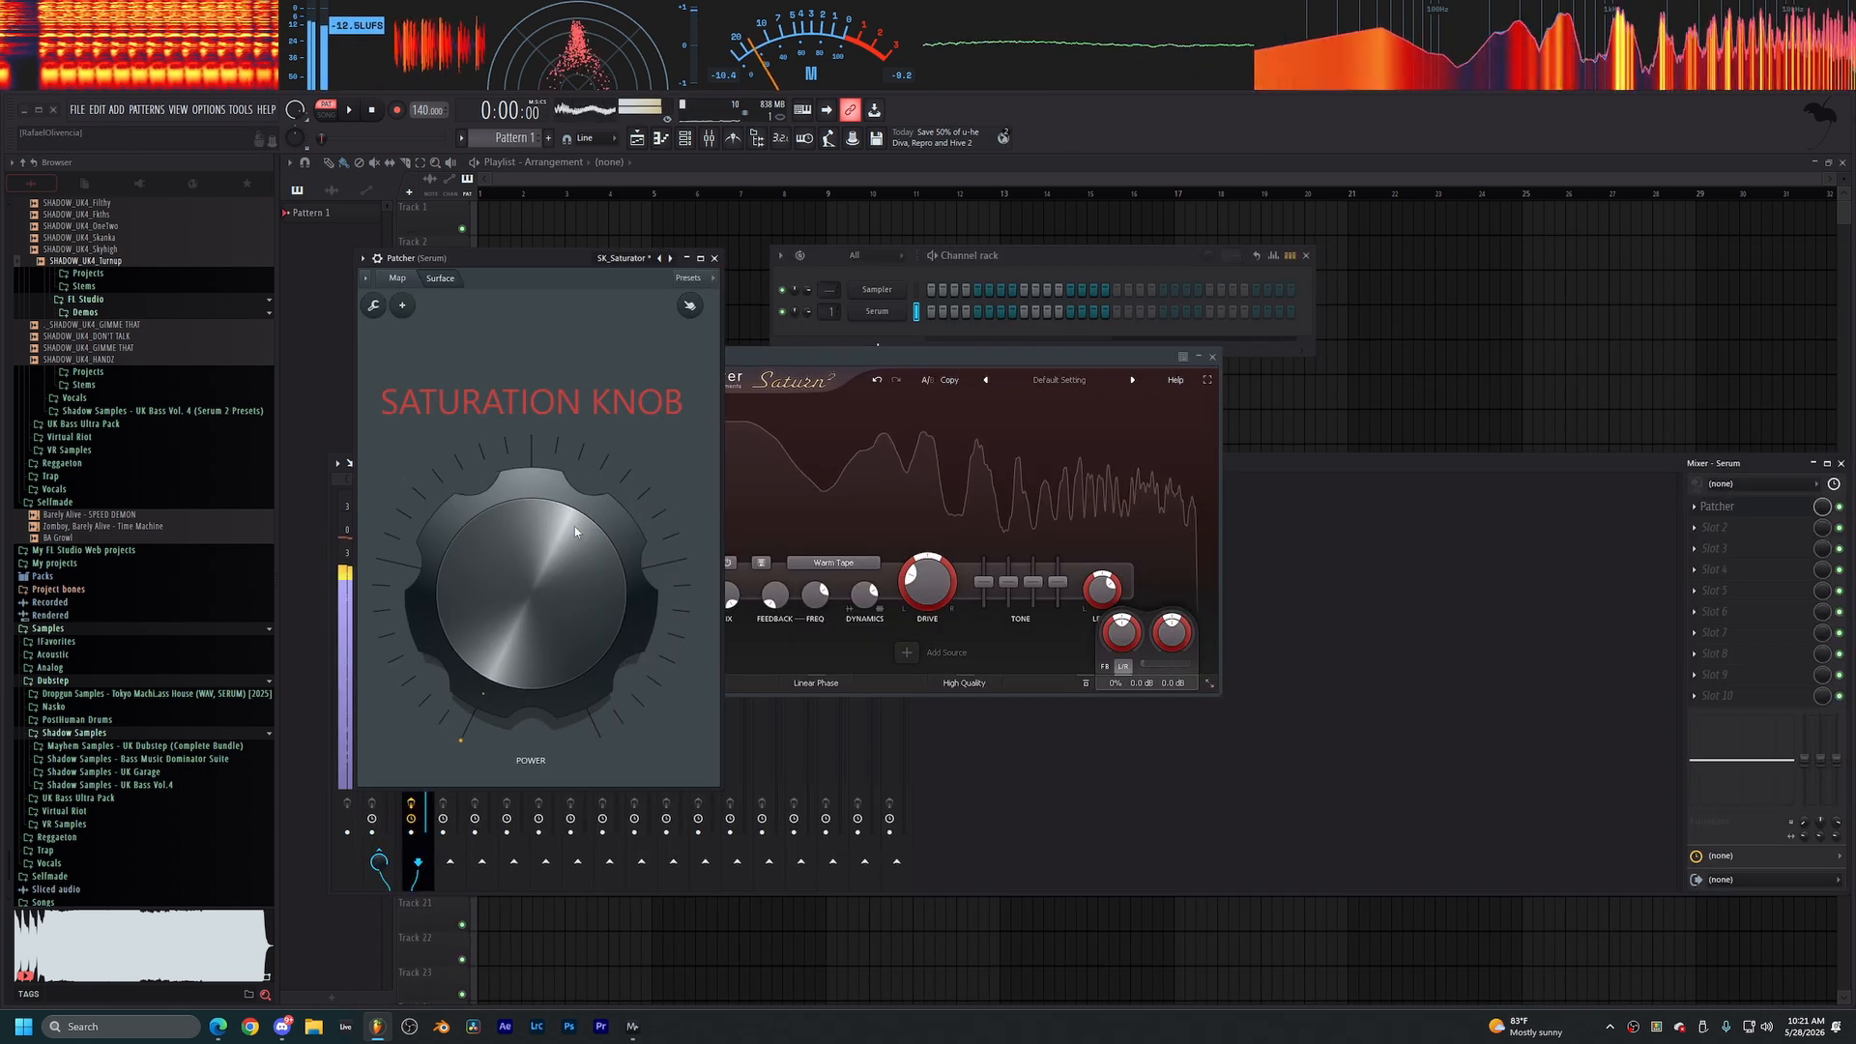
Raise the patch's saturation knob until Saturn 2's mix is about 75%, and close the Patcher and Saturn 2 windows.
left_click_drag(575, 532, 575, 430)
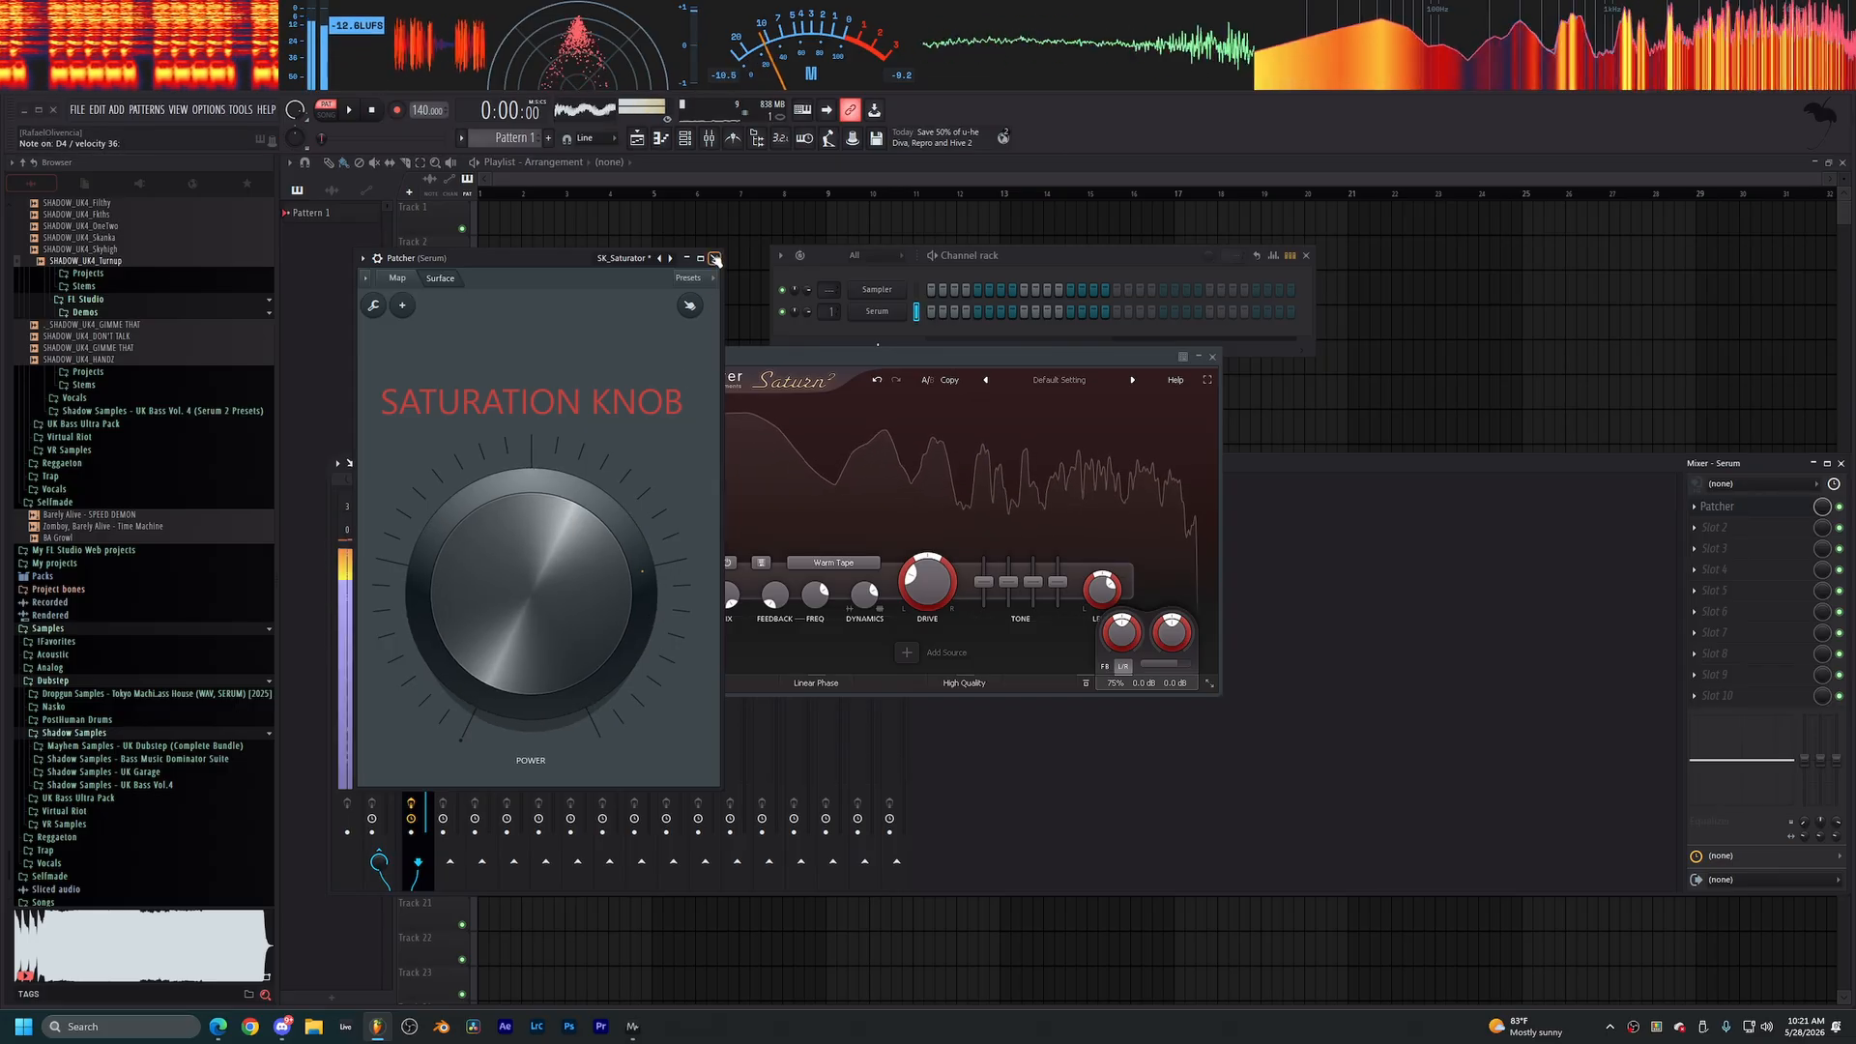
left_click(715, 259)
left_click(1213, 356)
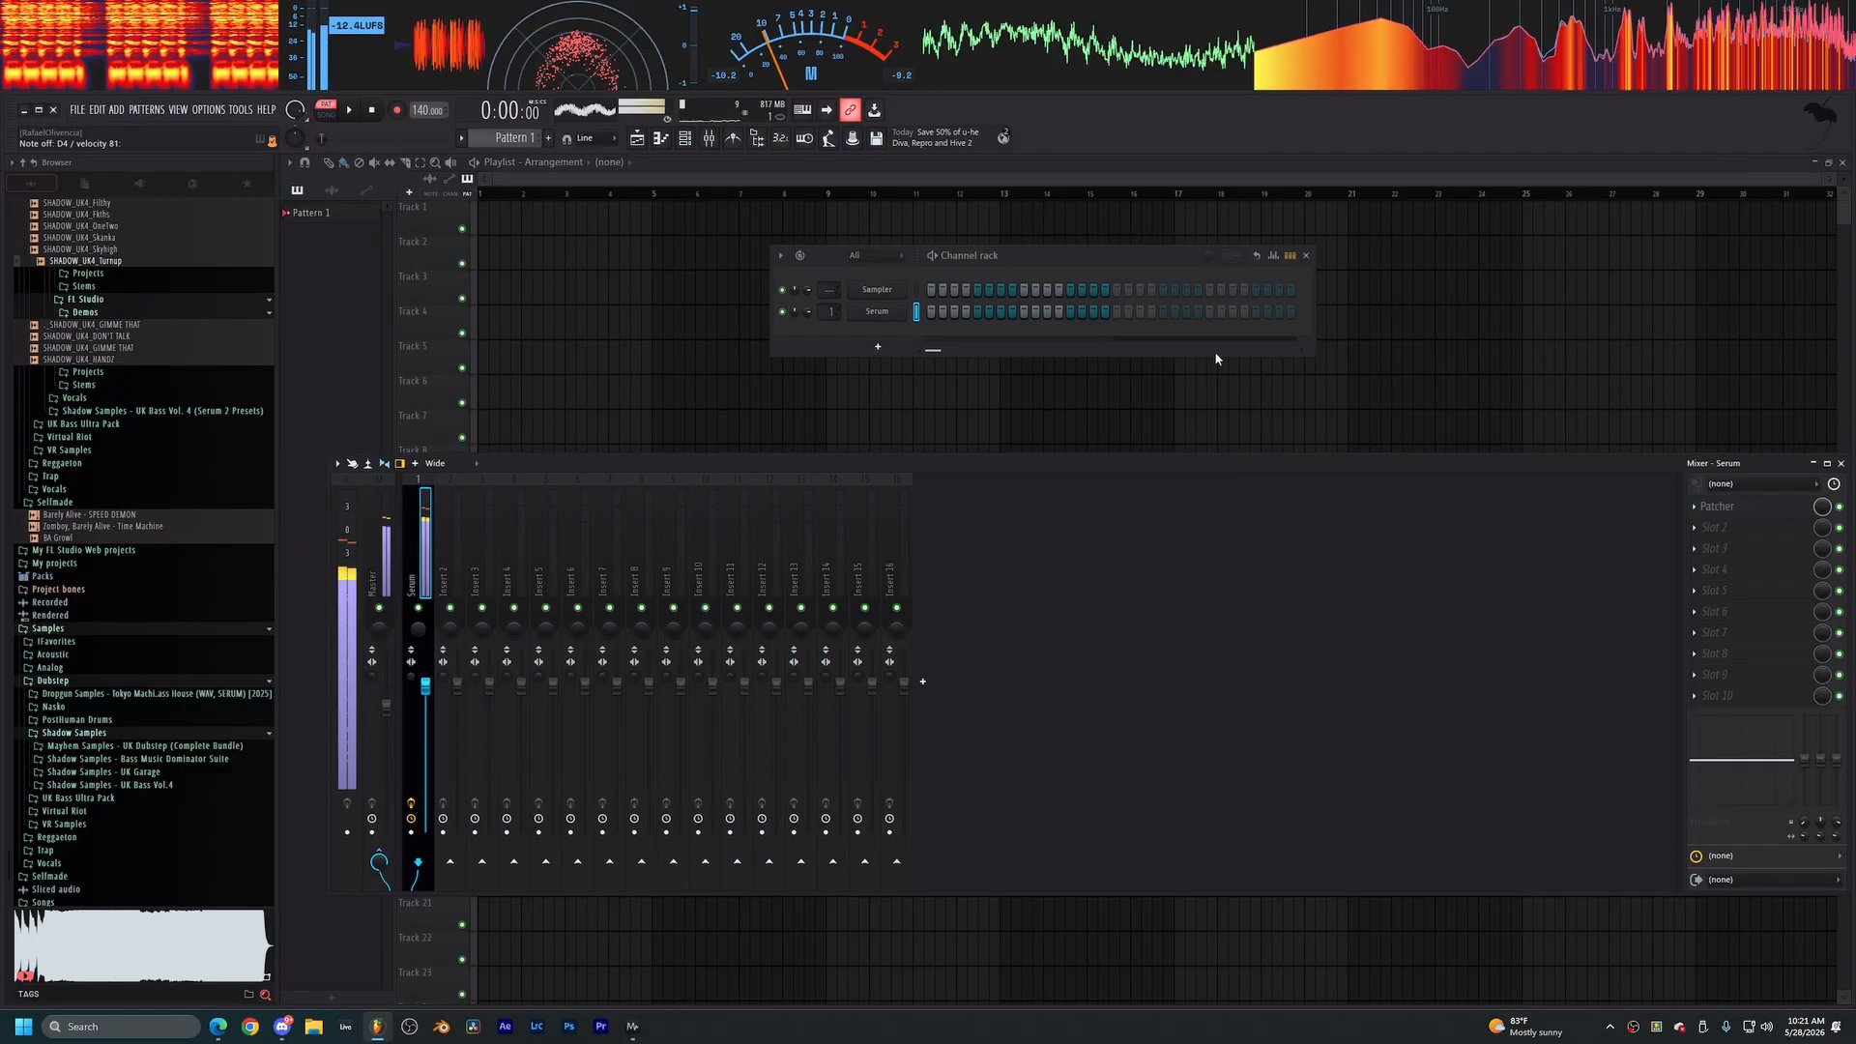